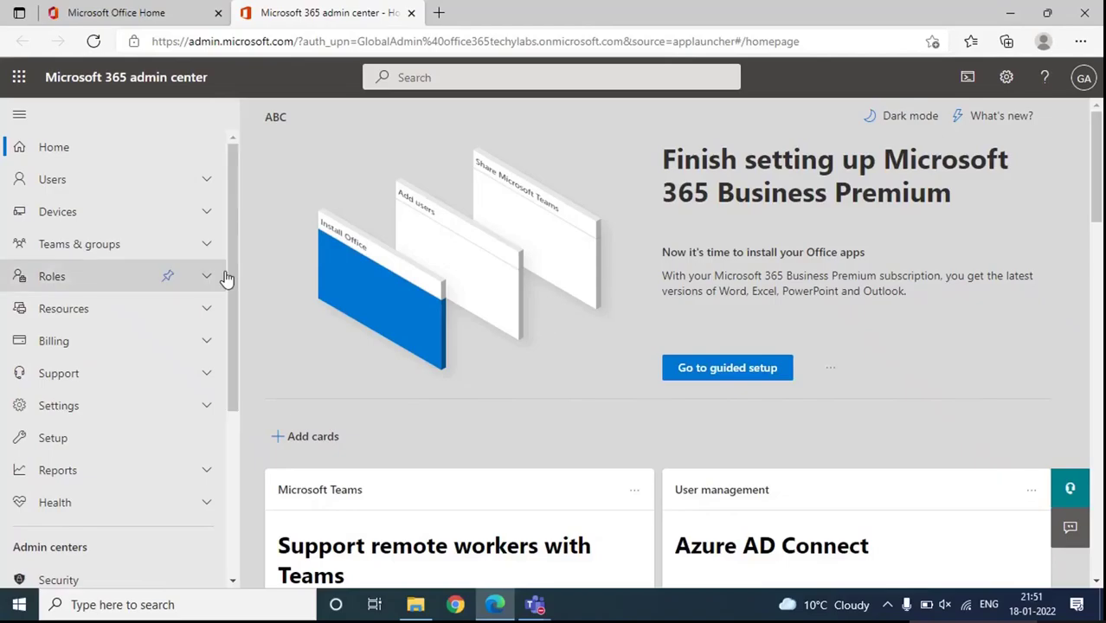
- Open the Compliance admin center from the Microsoft 365 admin center and go to its Content search page
scroll(52, 398, "down", 3)
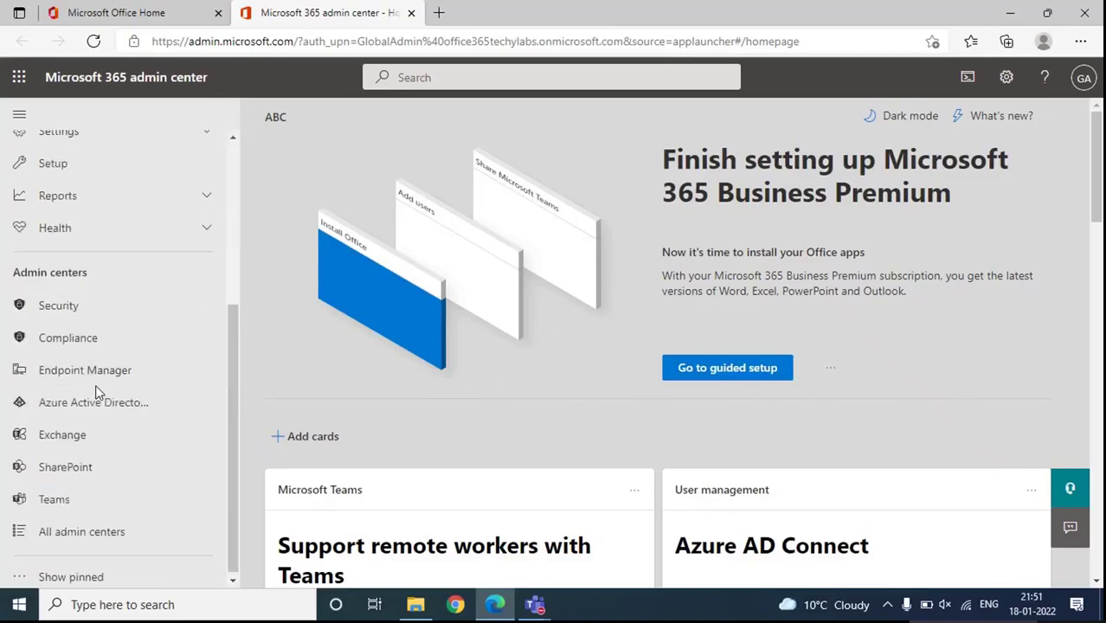
left_click(69, 342)
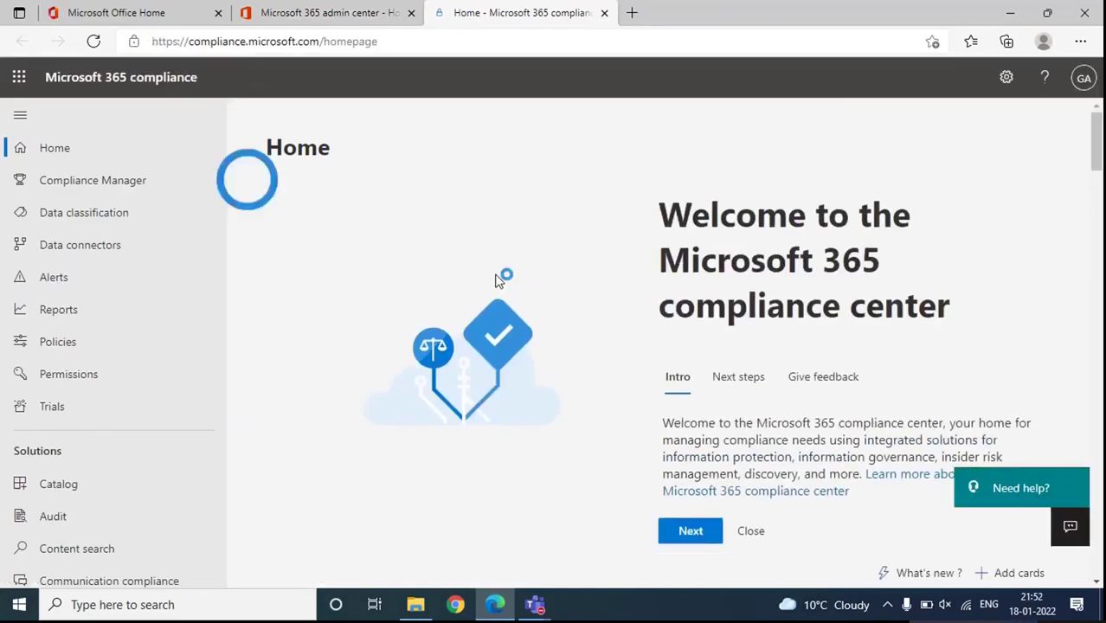
scroll(138, 361, "down", 3)
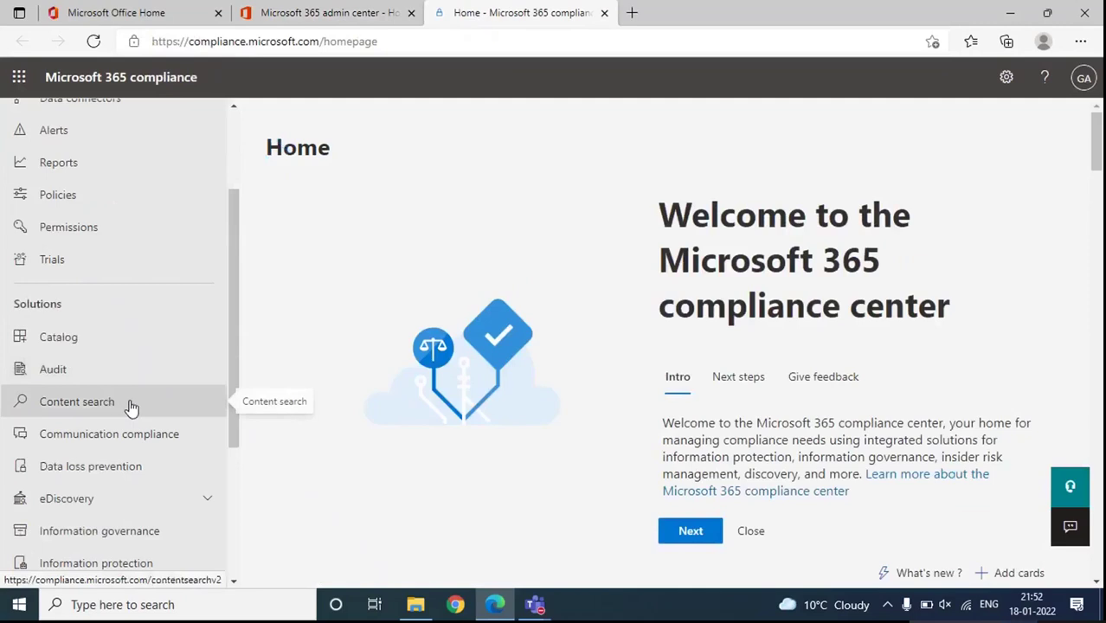
left_click(121, 404)
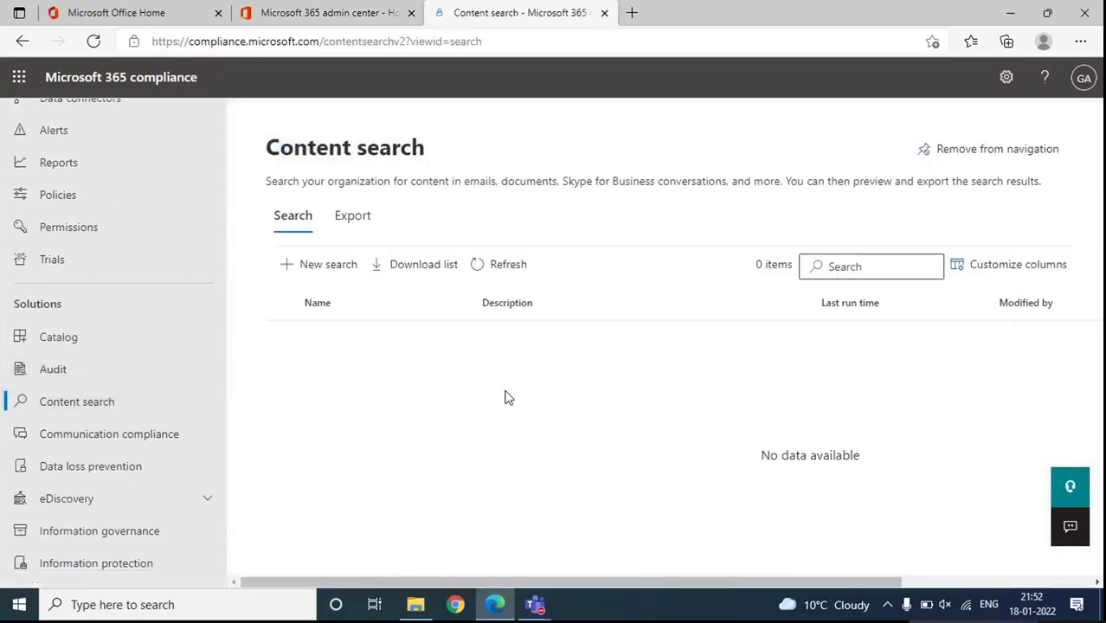
- Open the Compliance center roles from the Permissions & roles page
scroll(156, 348, "down", 1)
scroll(156, 348, "up", 2)
left_click(102, 303)
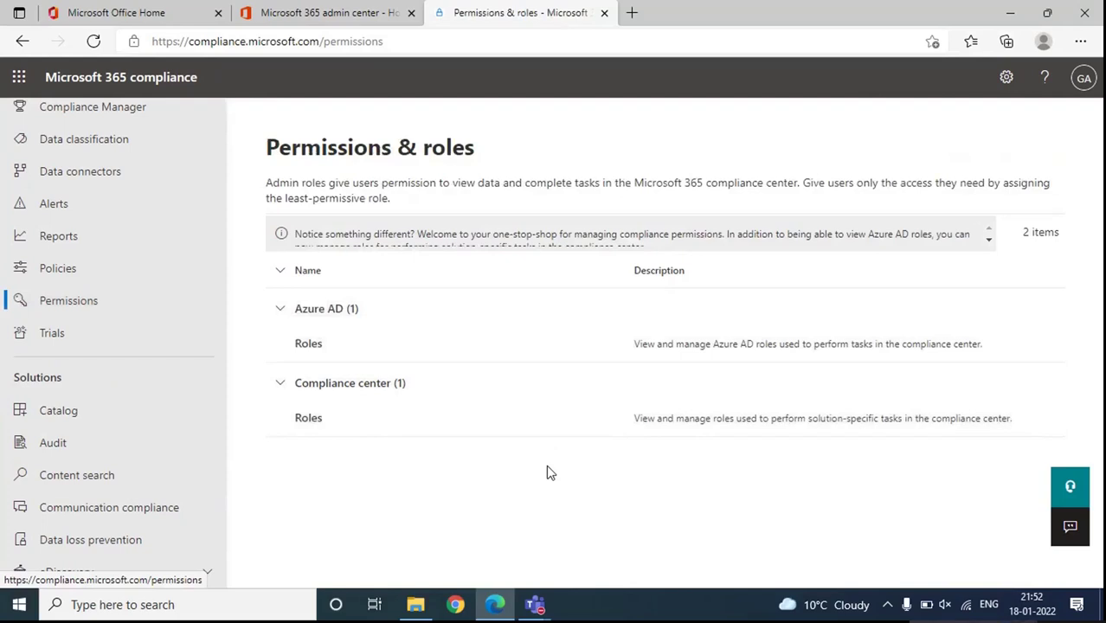
left_click(308, 418)
scroll(564, 385, "down", 2)
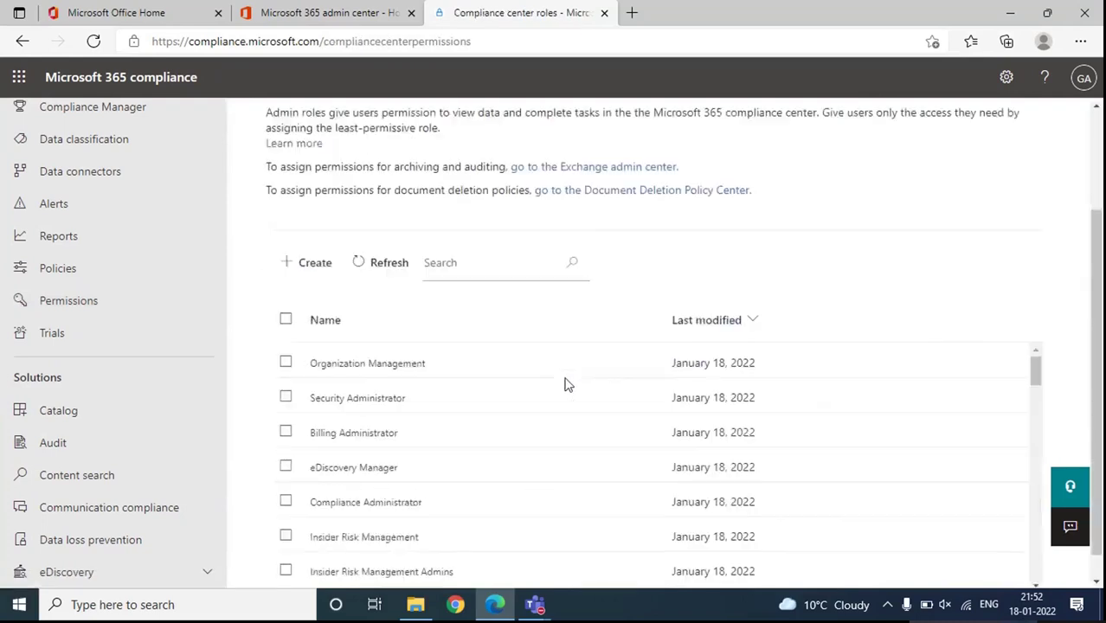
- Look through the Compliance center role groups and open the details of eDiscovery Manager
scroll(564, 384, "down", 2)
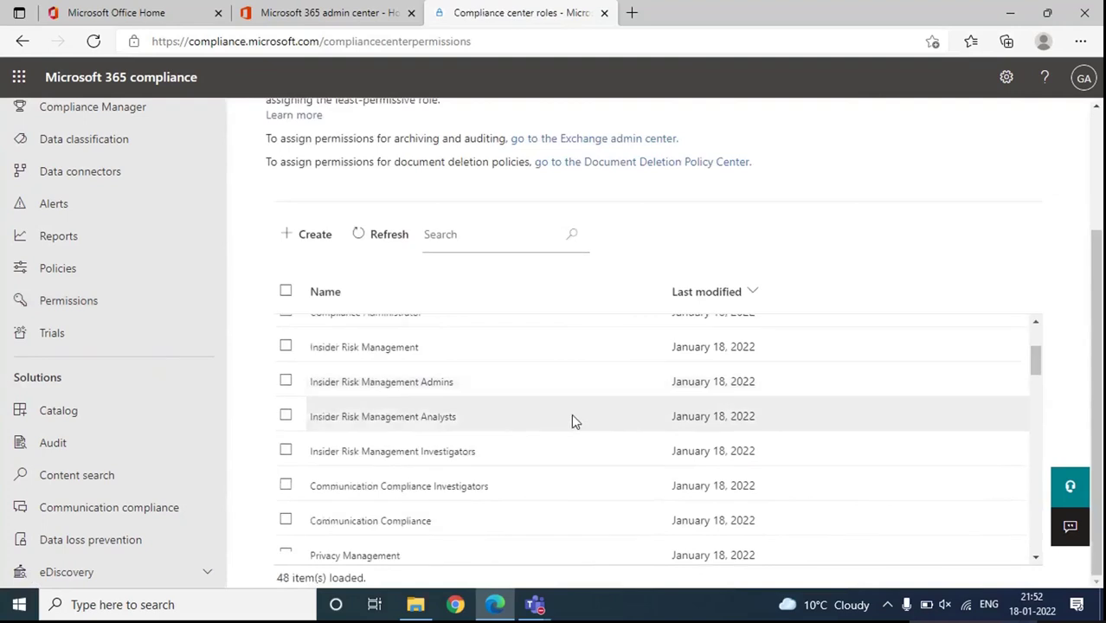
scroll(571, 413, "down", 3)
scroll(571, 422, "down", 4)
scroll(570, 420, "up", 5)
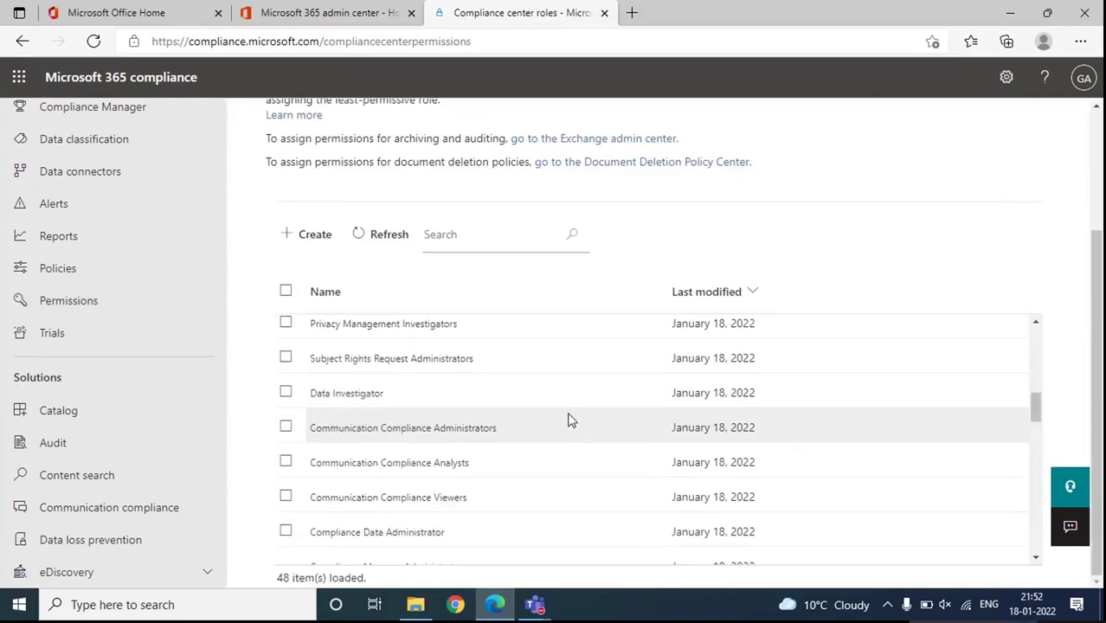
scroll(568, 420, "up", 6)
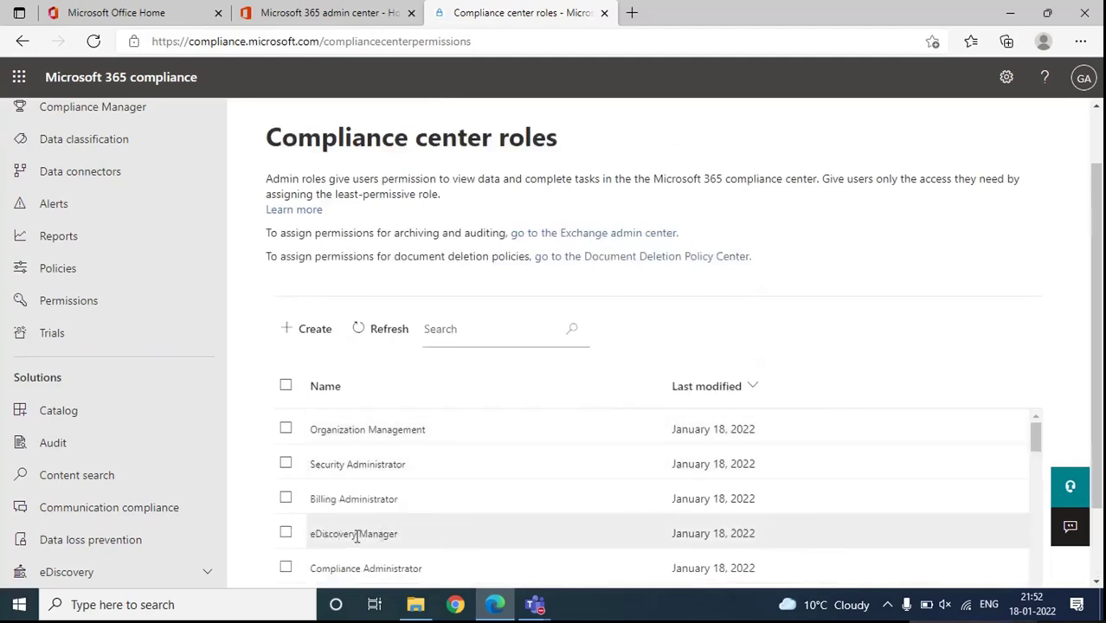
left_click(356, 537)
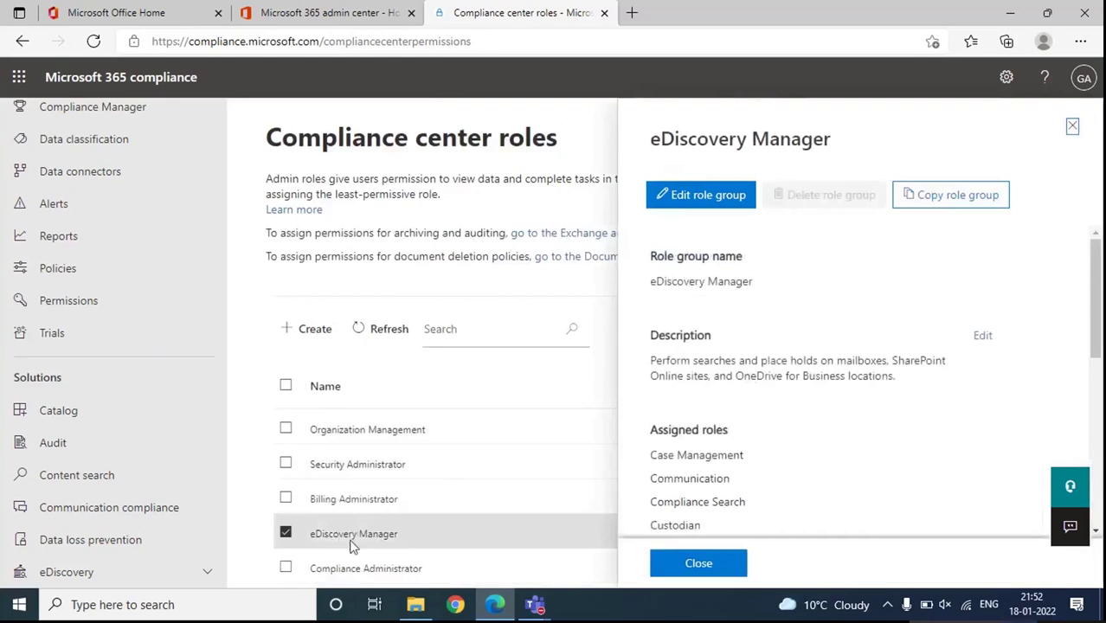
- Examine the assigned roles of the eDiscovery Manager role group, particularly Export and Preview
scroll(879, 395, "down", 1)
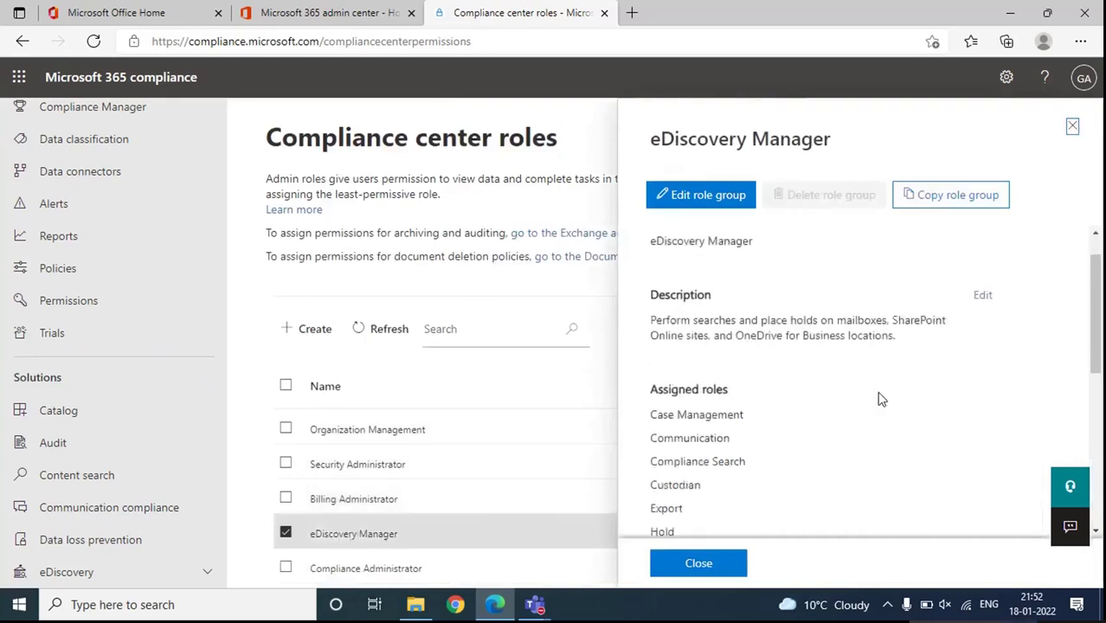
scroll(791, 415, "down", 1)
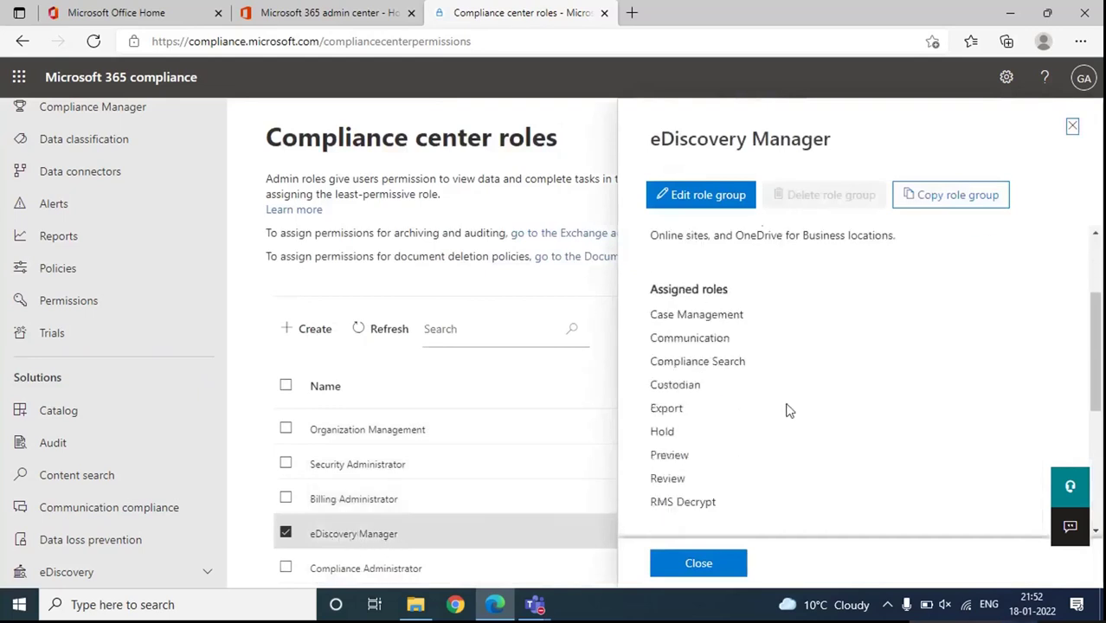
left_click_drag(728, 293, 652, 291)
left_click(652, 291)
scroll(701, 419, "down", 1)
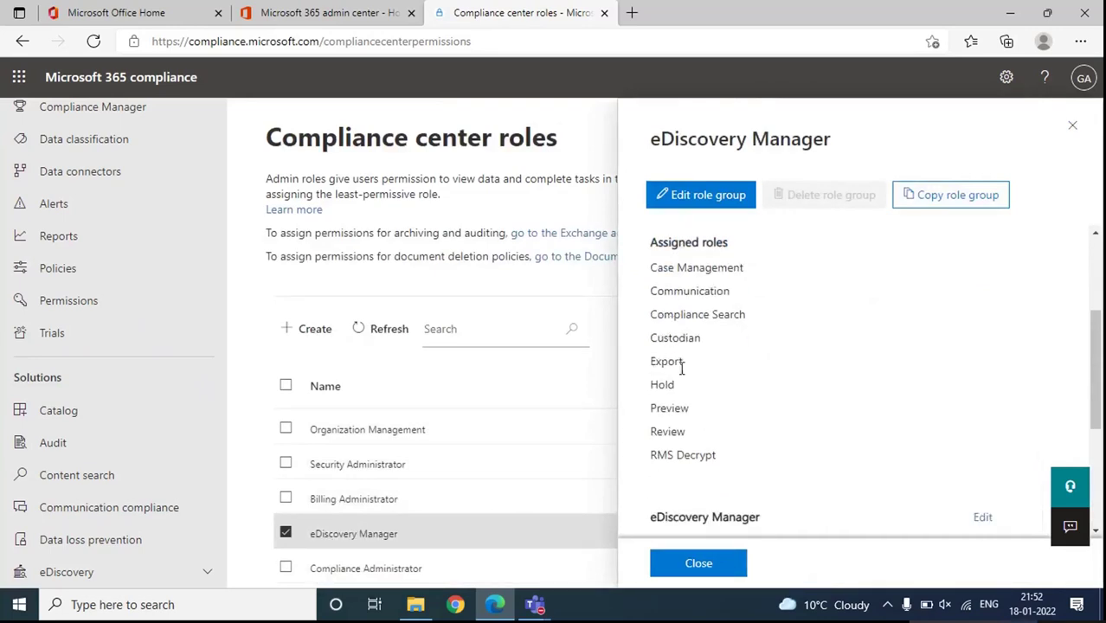
left_click_drag(650, 361, 692, 365)
left_click_drag(651, 409, 698, 419)
left_click(708, 419)
scroll(797, 397, "up", 2)
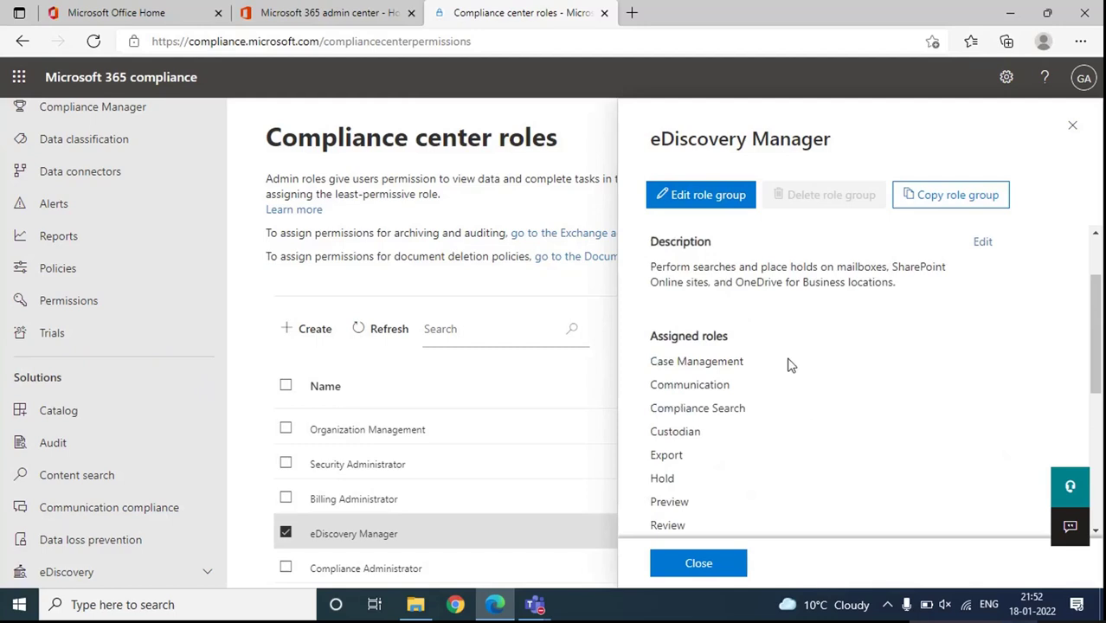
- View the roles that can be added to the eDiscovery Manager role group, and leave the editor without saving
left_click(983, 242)
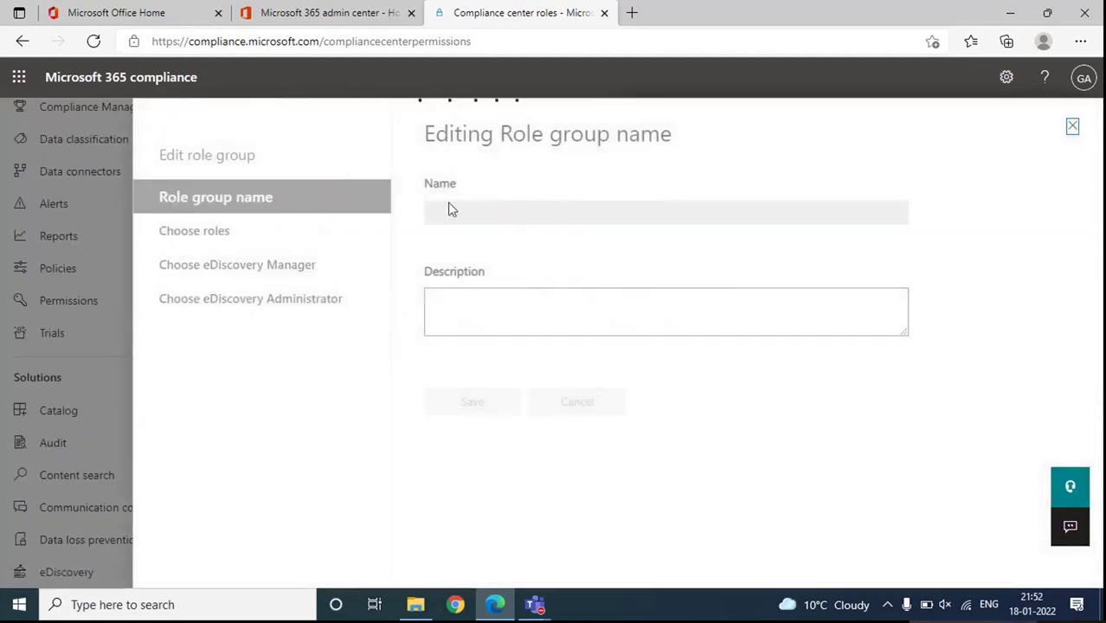
left_click(202, 236)
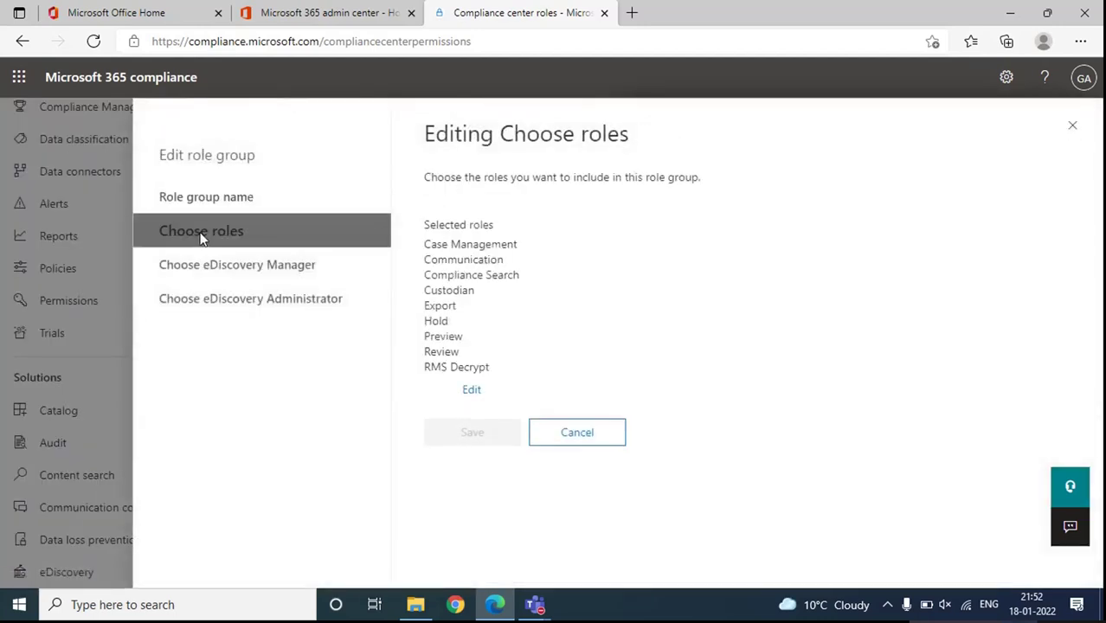
left_click(476, 390)
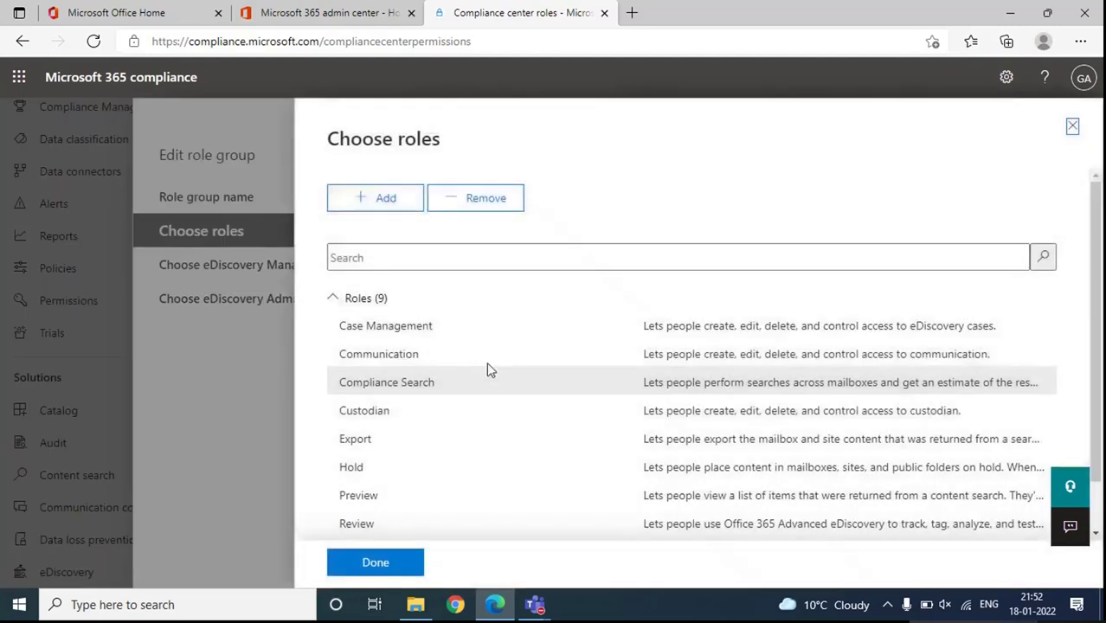
left_click(386, 199)
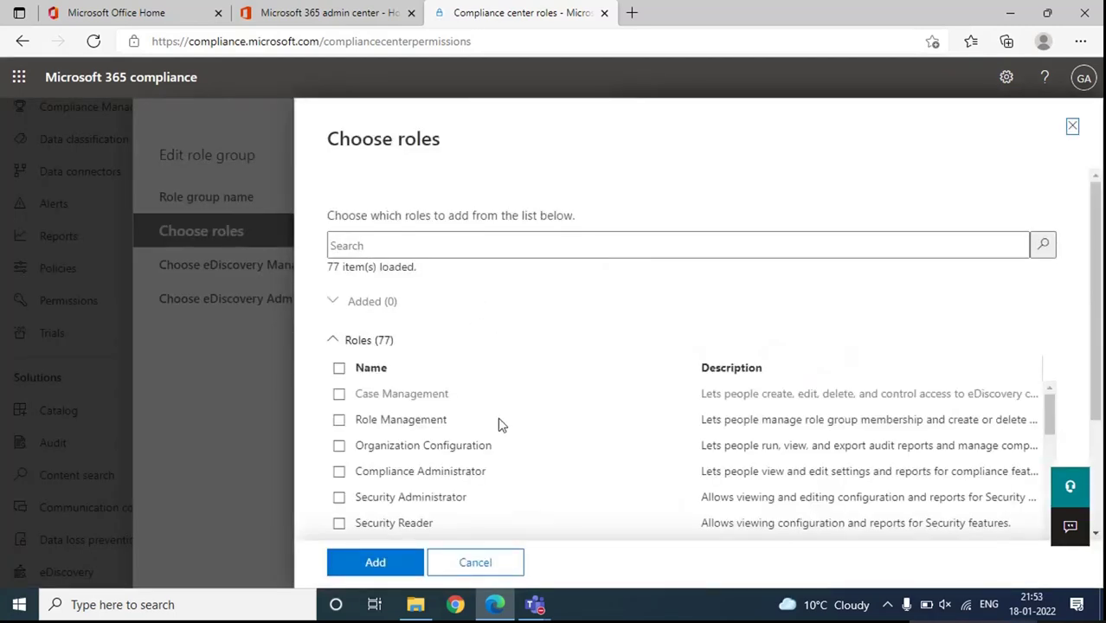
left_click(390, 567)
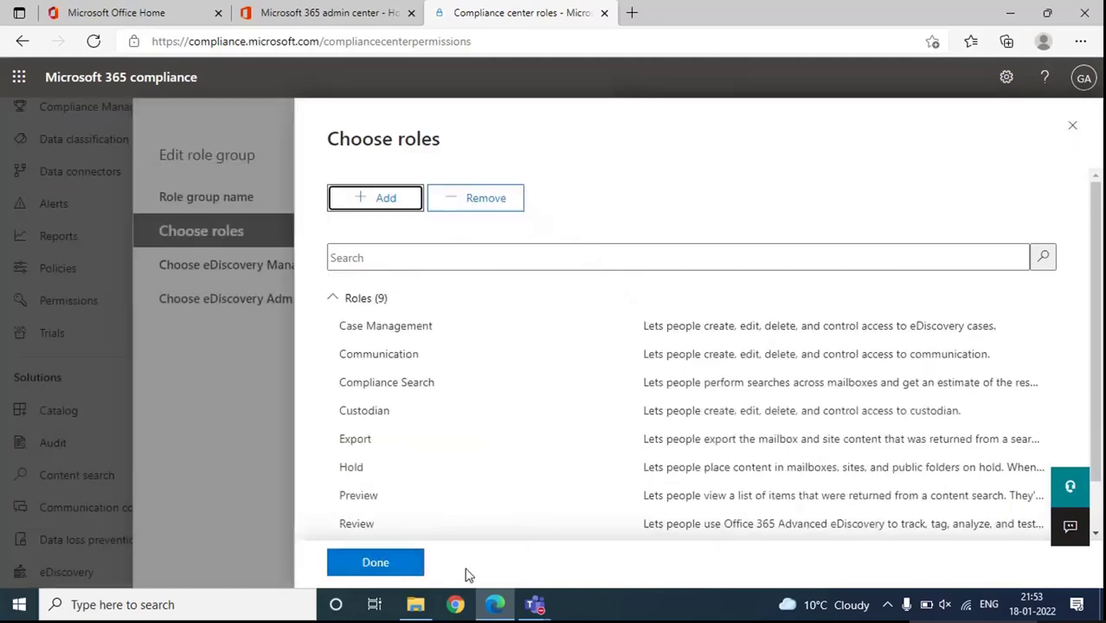
left_click(1072, 126)
left_click(600, 439)
- View the members who can be added as eDiscovery Administrator, cancel without changes and close the role group's details
scroll(814, 402, "down", 3)
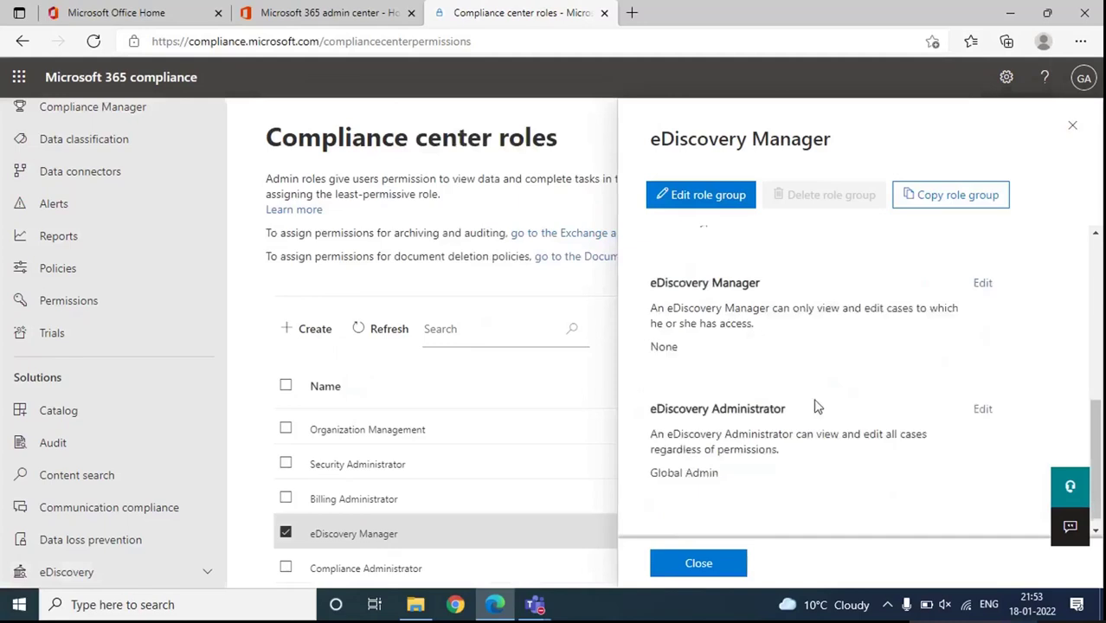
left_click_drag(653, 396, 789, 398)
left_click(789, 399)
left_click(982, 396)
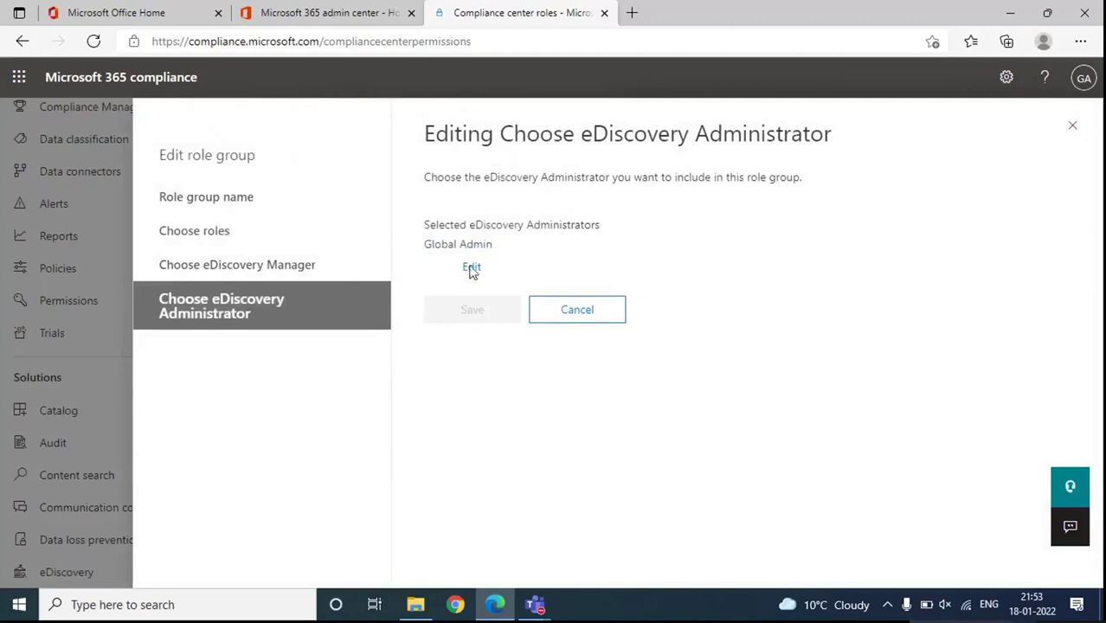
left_click(469, 267)
left_click(381, 199)
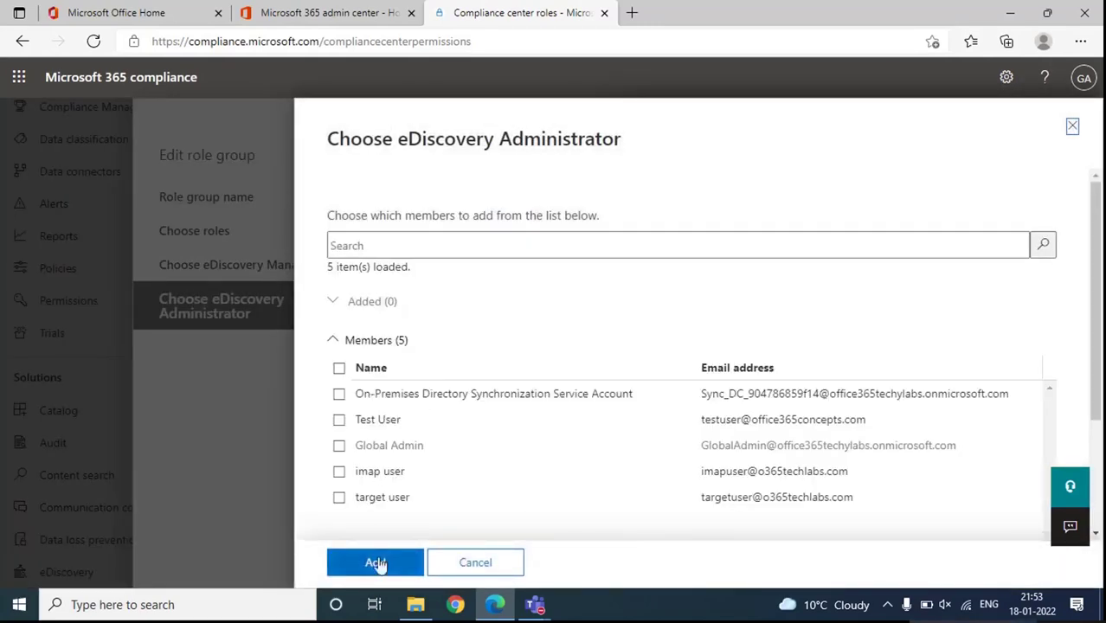
left_click(489, 564)
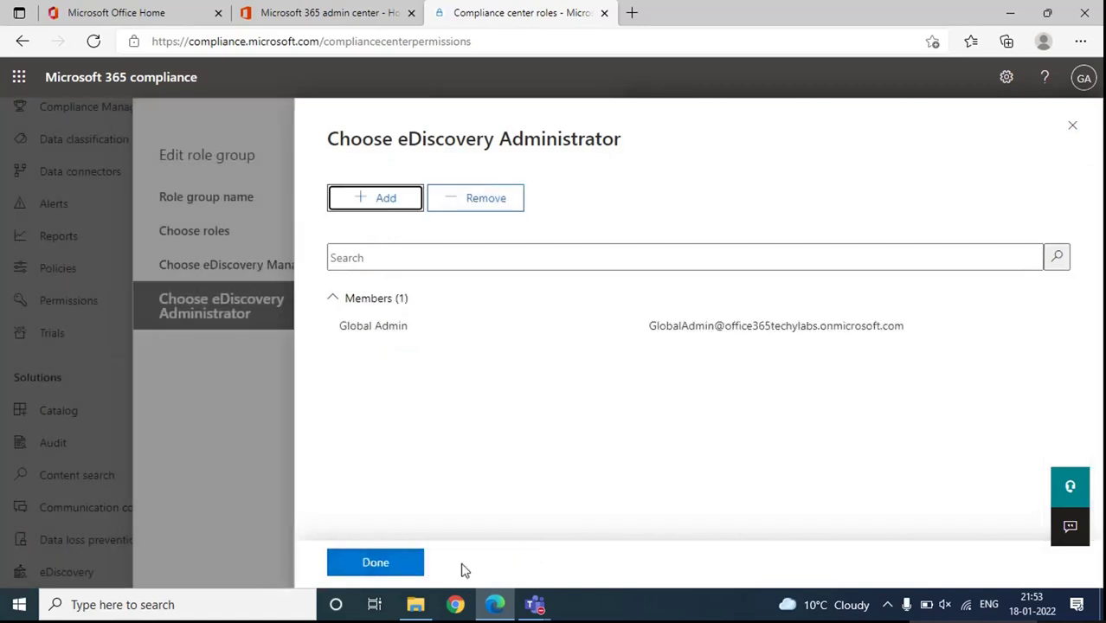
left_click(1072, 126)
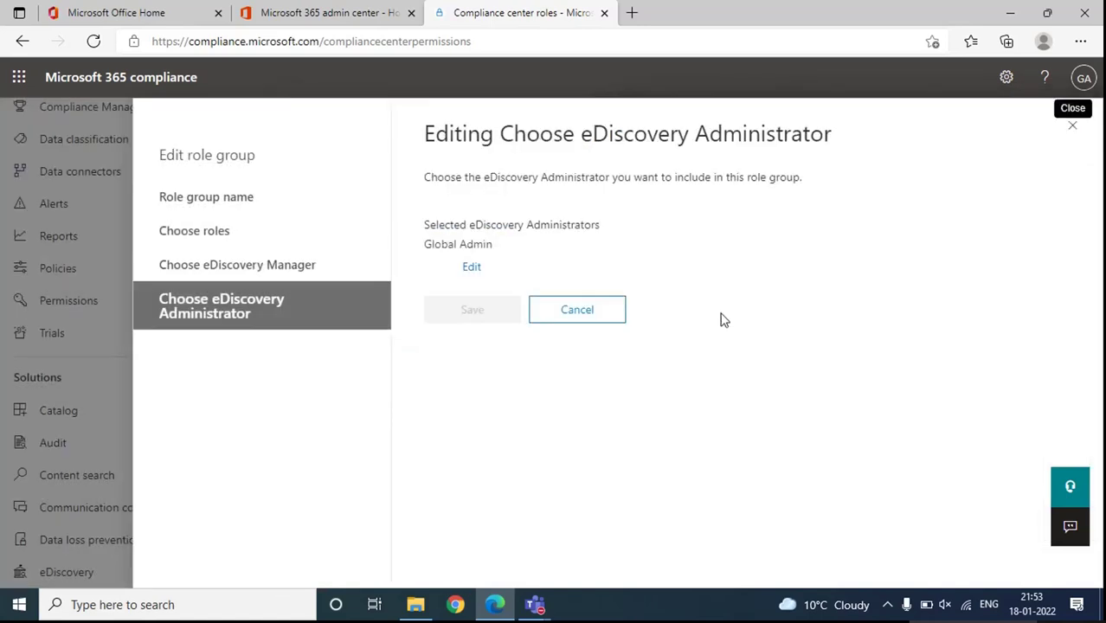
left_click(573, 315)
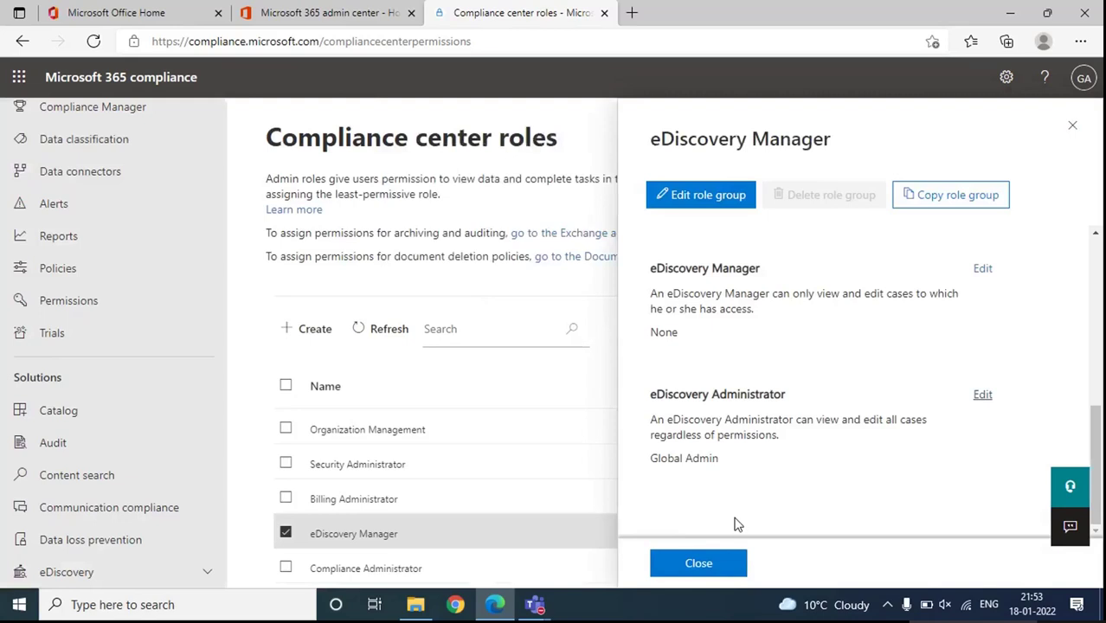
left_click(699, 564)
scroll(815, 437, "down", 1)
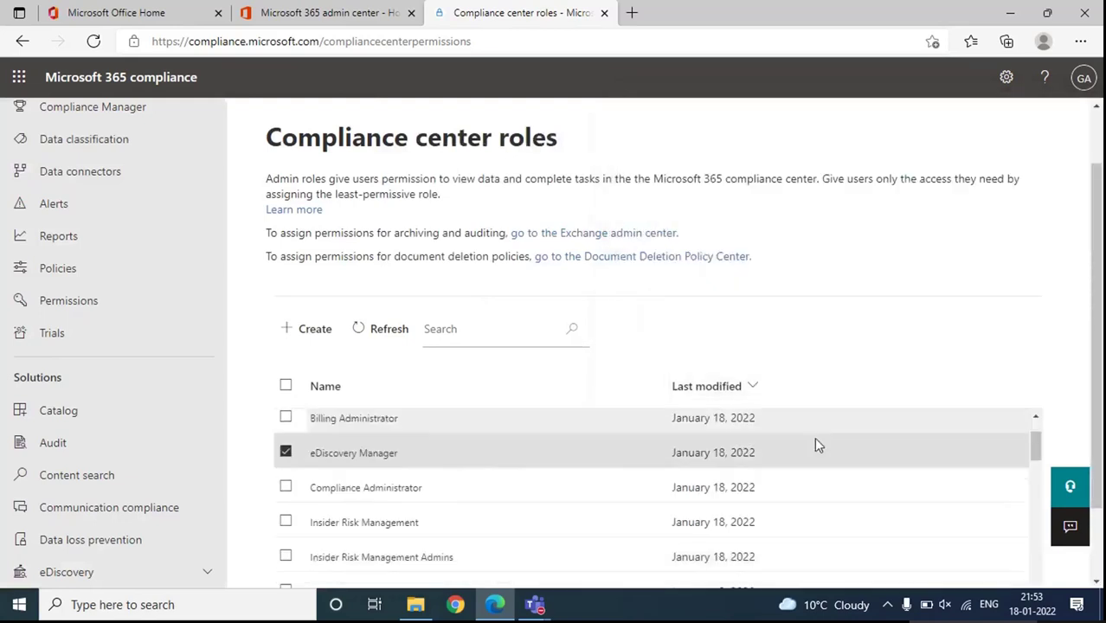
scroll(815, 460, "up", 1)
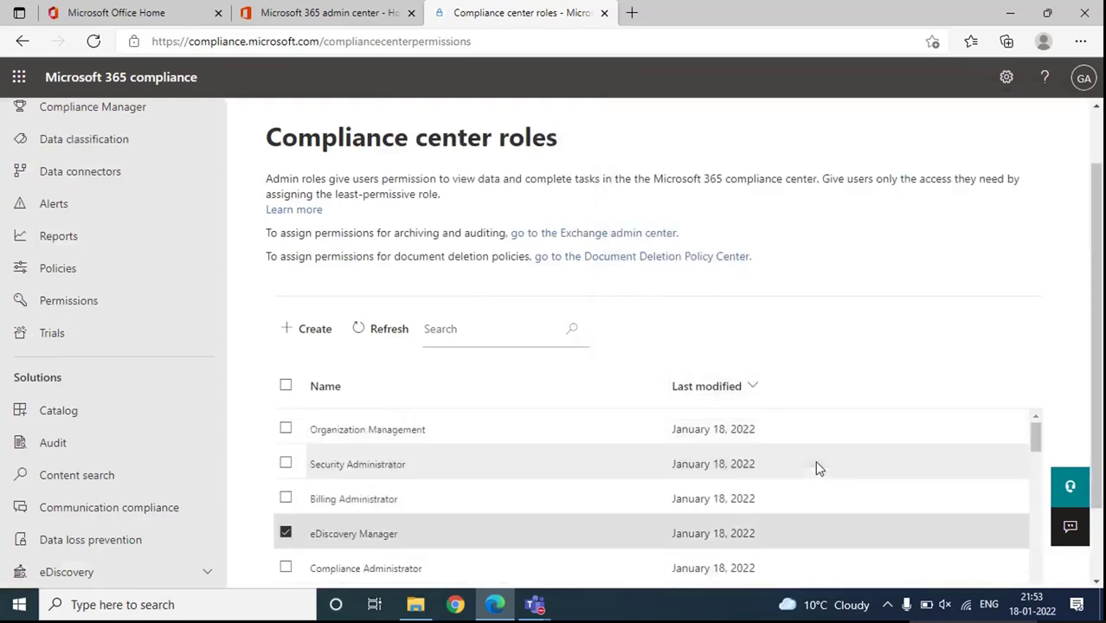
scroll(550, 445, "down", 1)
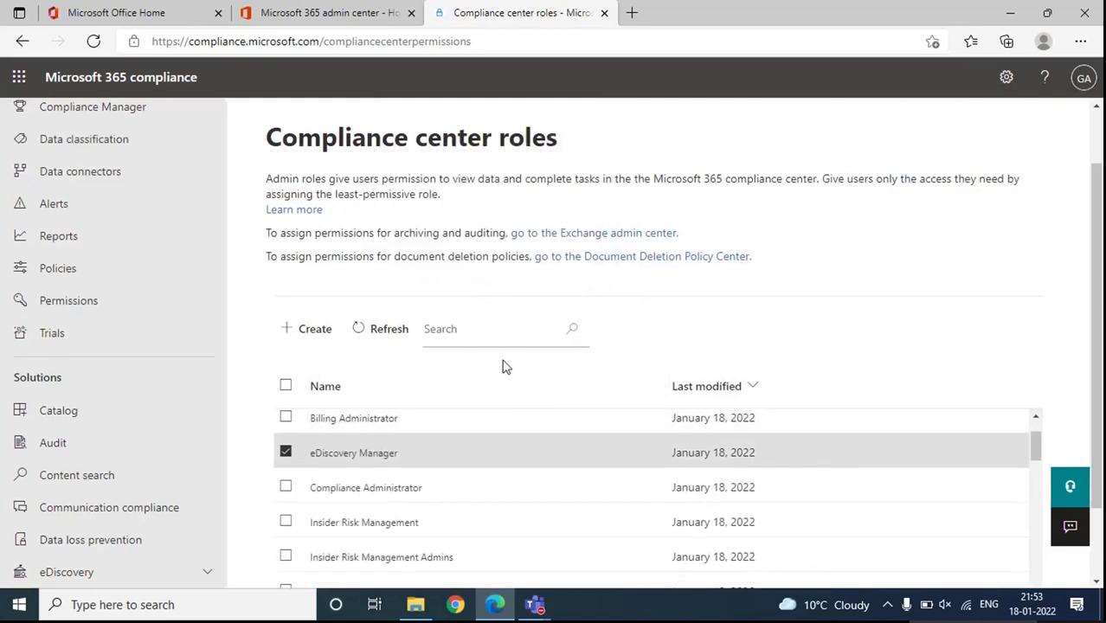
- Start a new content search named "Test Content Search" and continue to its locations
left_click(123, 483)
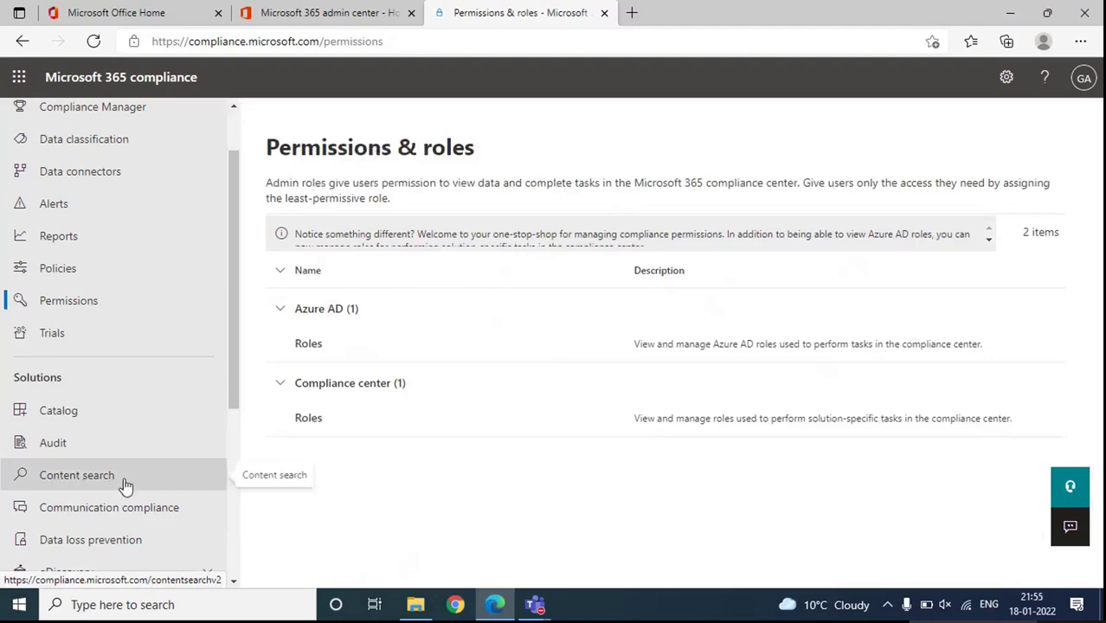
left_click(124, 486)
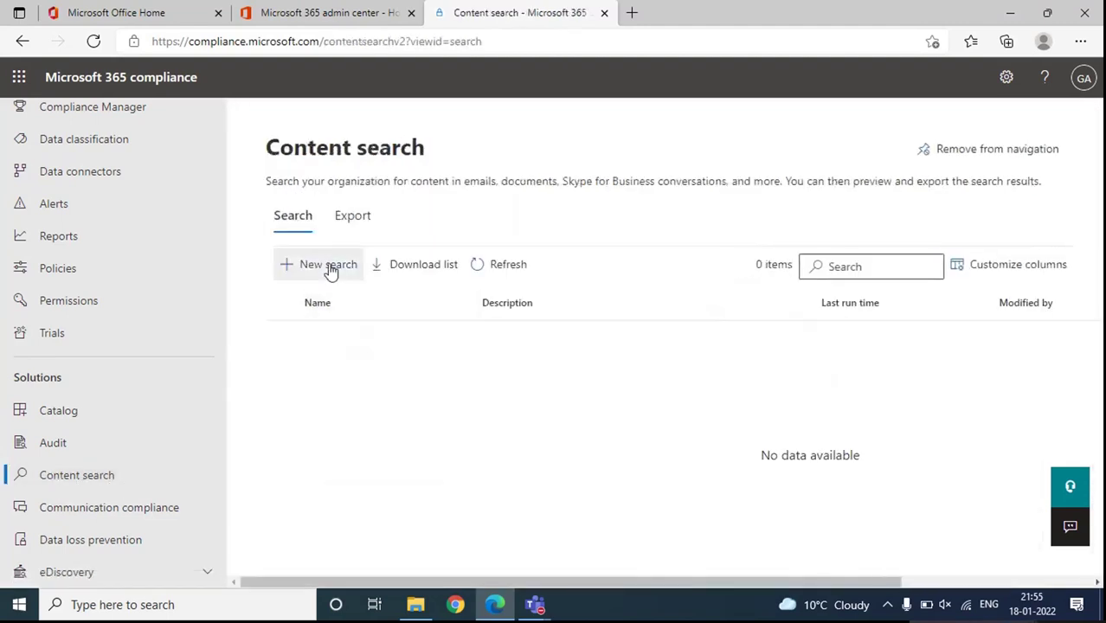
left_click(328, 265)
type("Test")
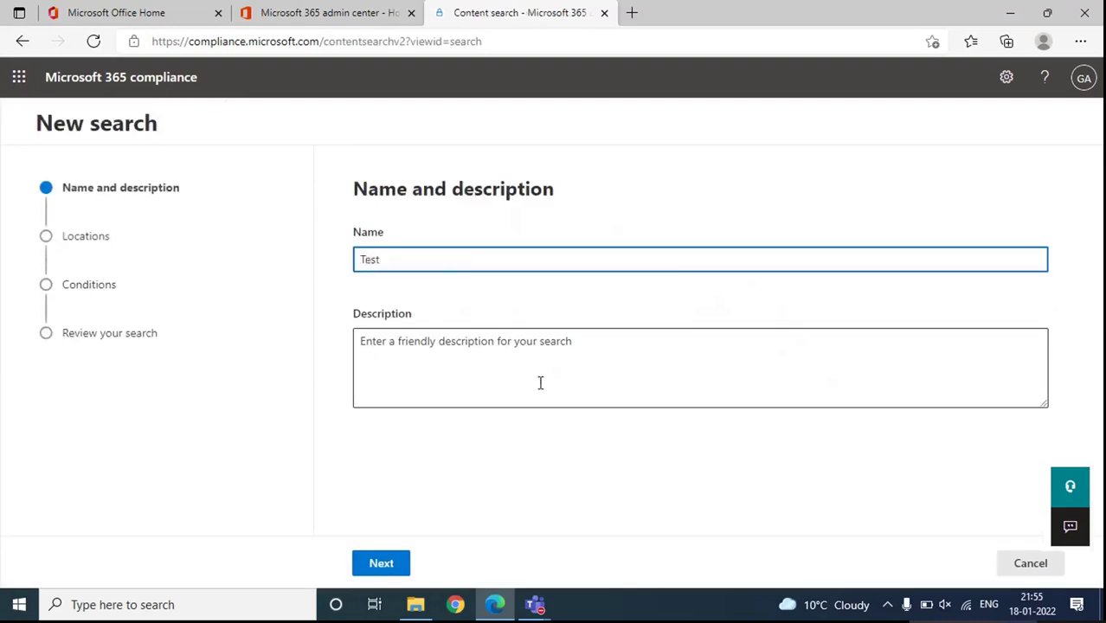
type(" Content Search")
left_click(381, 564)
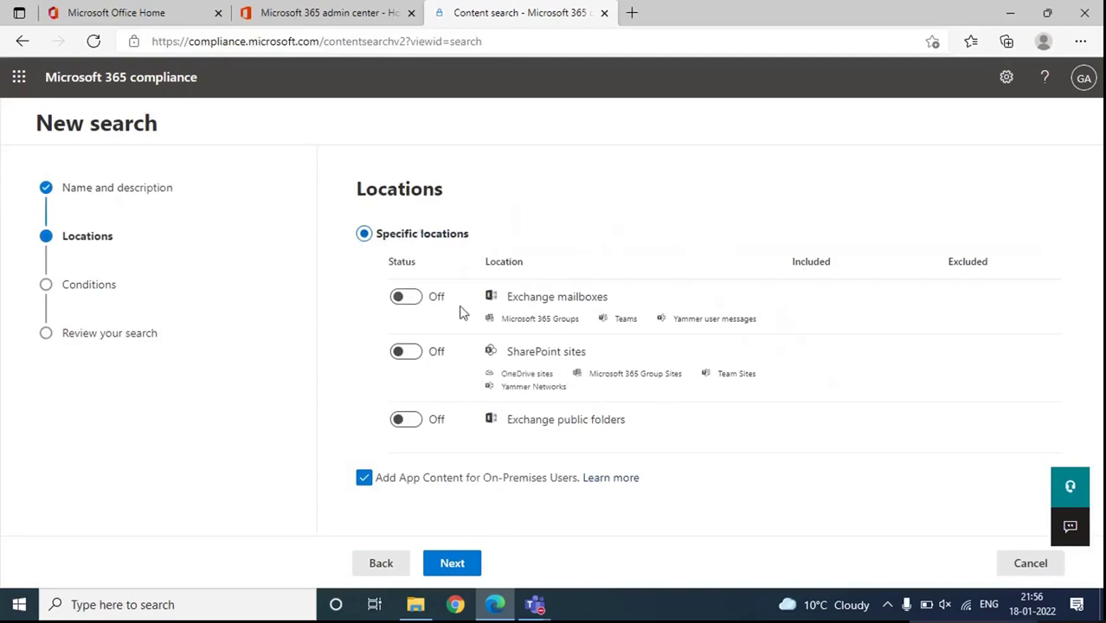
- Turn on Exchange mailboxes as a location for the content search
left_click(409, 298)
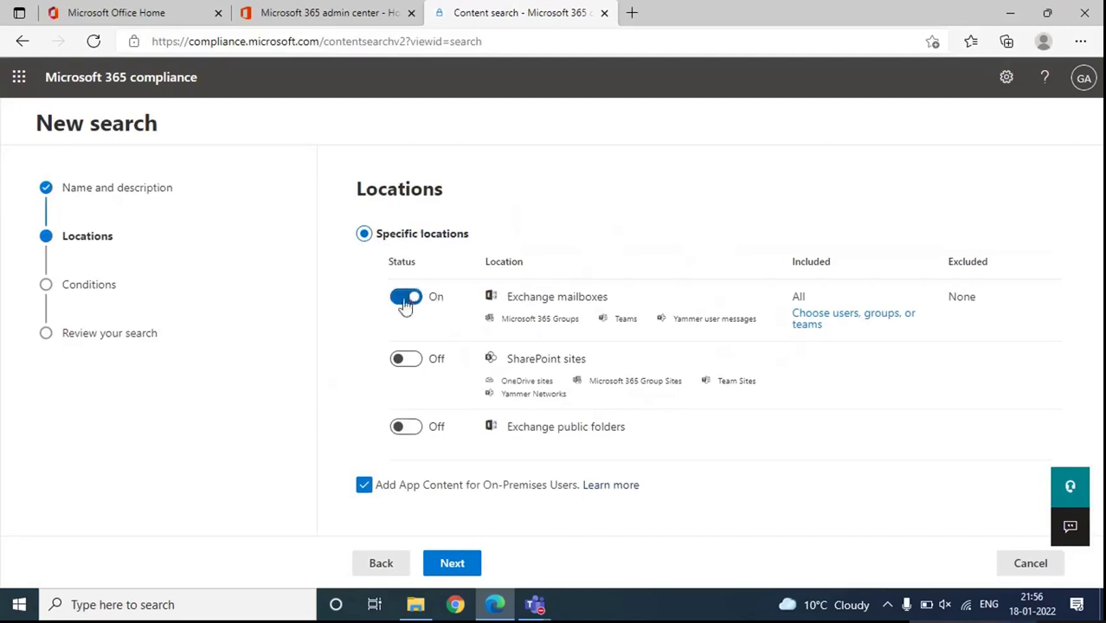
left_click_drag(621, 303, 577, 324)
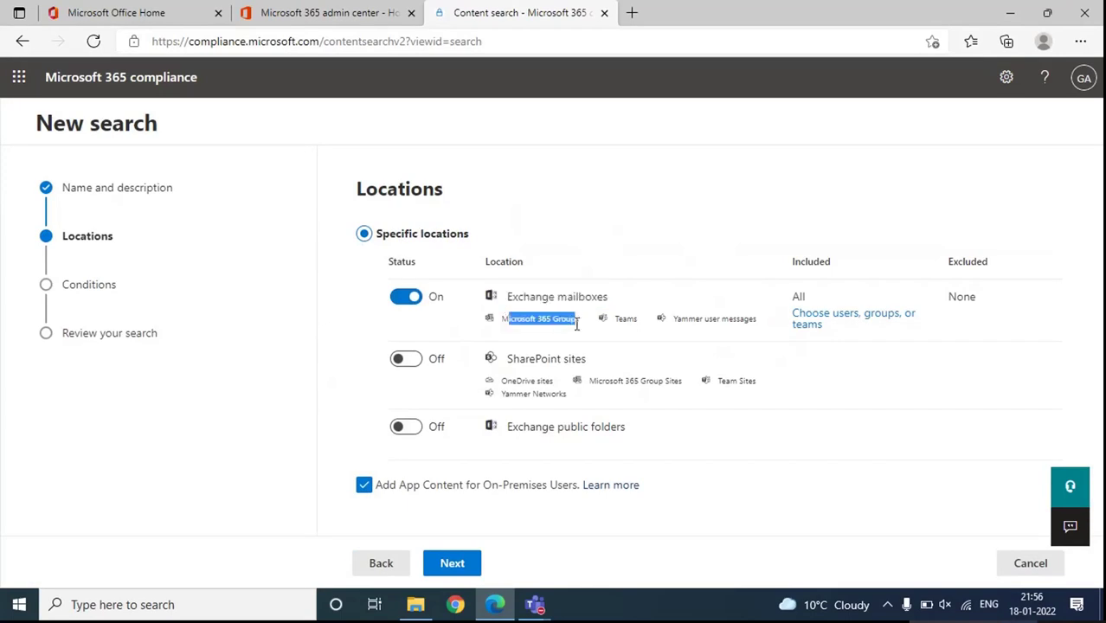
left_click(630, 333)
left_click_drag(680, 332, 474, 327)
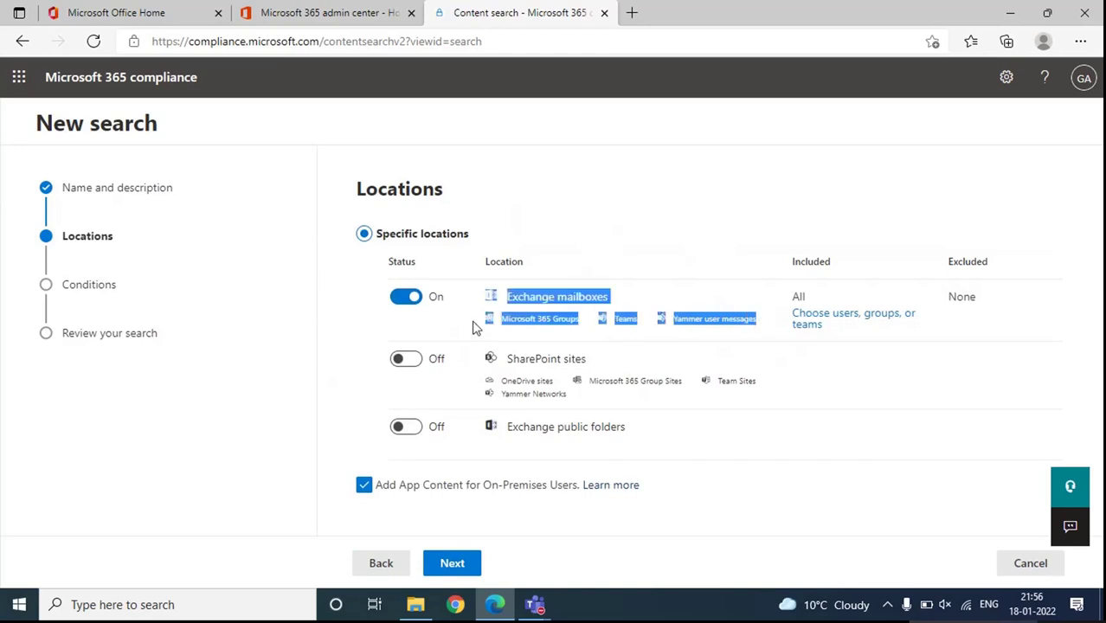
- Limit the Exchange mailboxes location to the test user's mailbox only
left_click(627, 340)
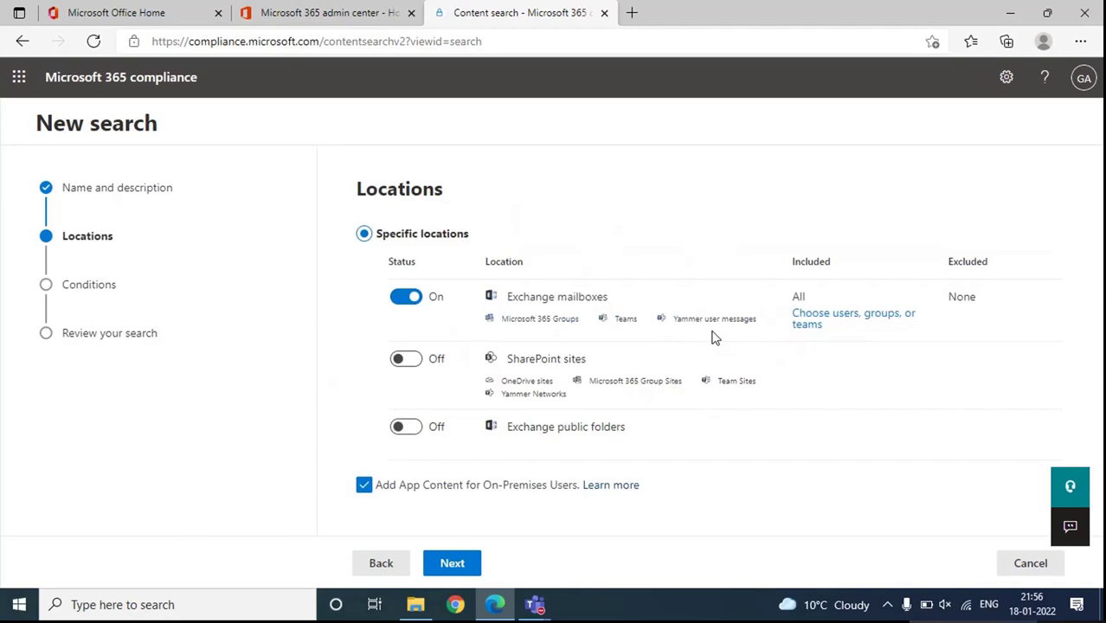
left_click(875, 320)
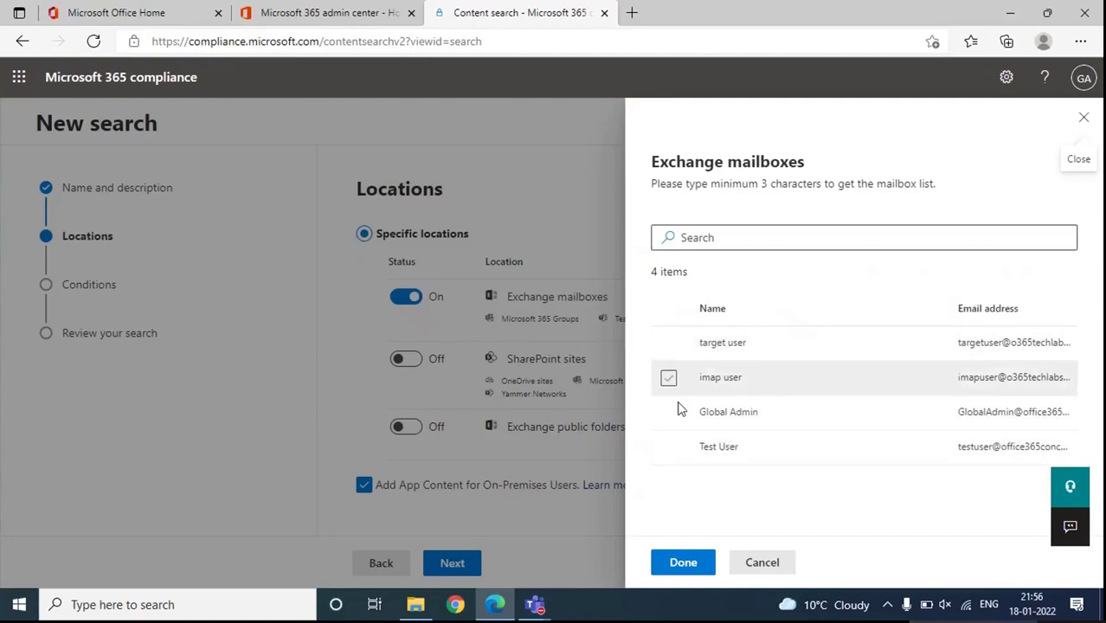
left_click(669, 450)
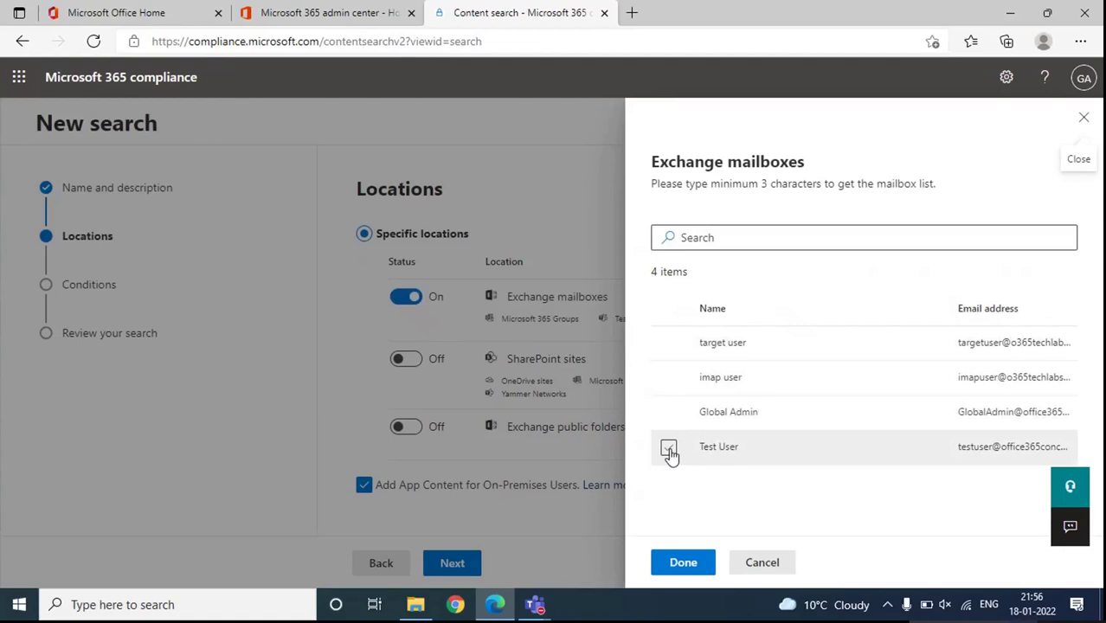
left_click(669, 451)
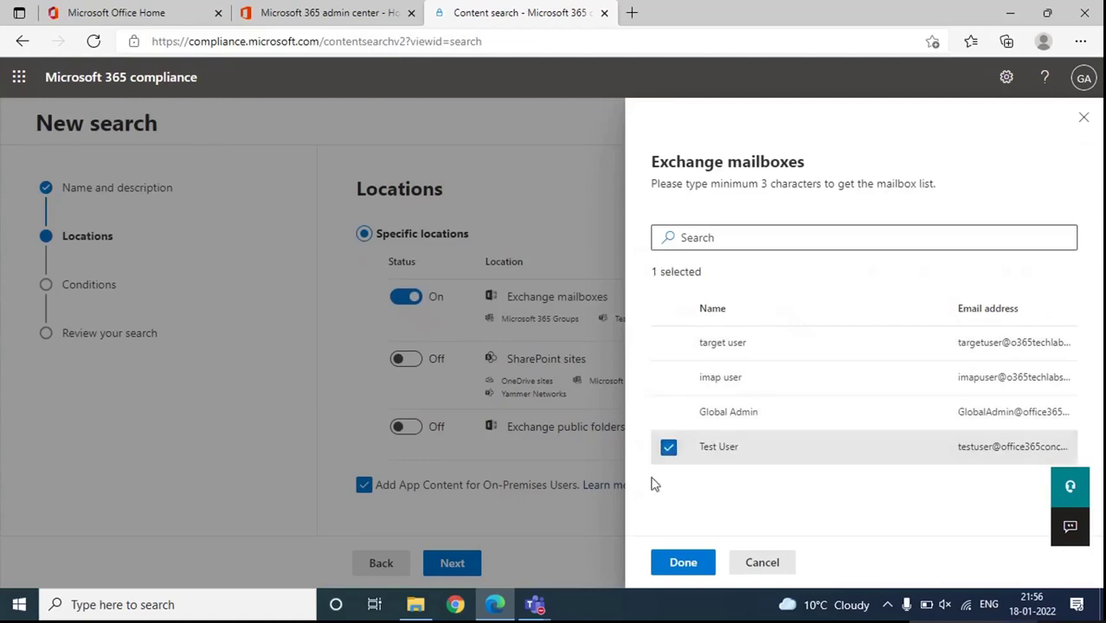
left_click(684, 570)
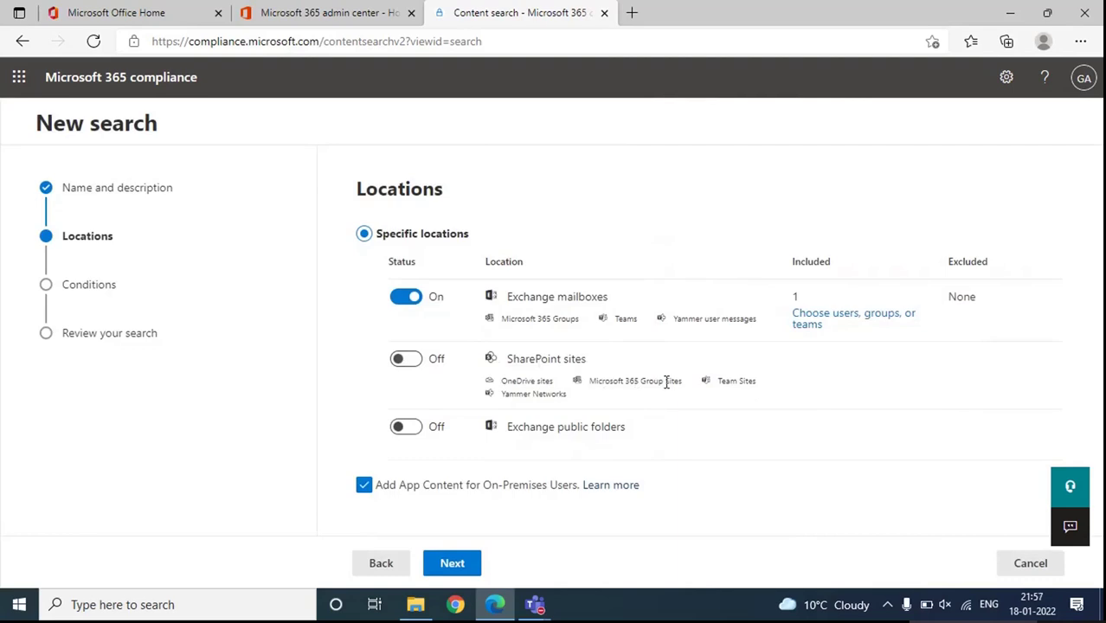
- Turn on SharePoint sites as a location and include only the contentTypeHub site
left_click_drag(505, 403, 577, 400)
left_click(568, 408)
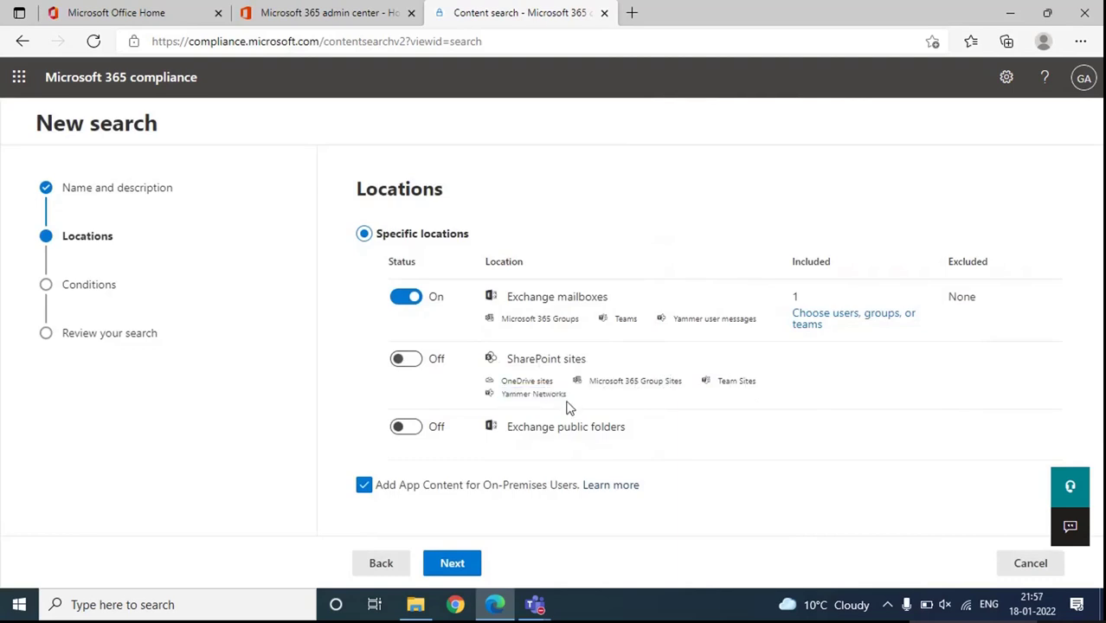
left_click(420, 362)
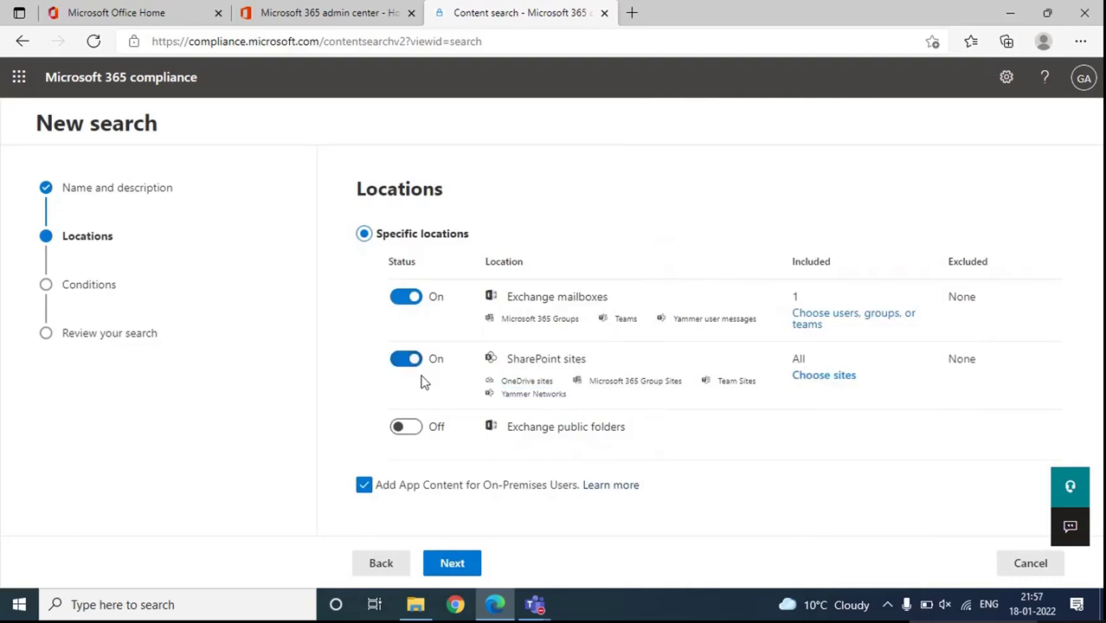
left_click(831, 377)
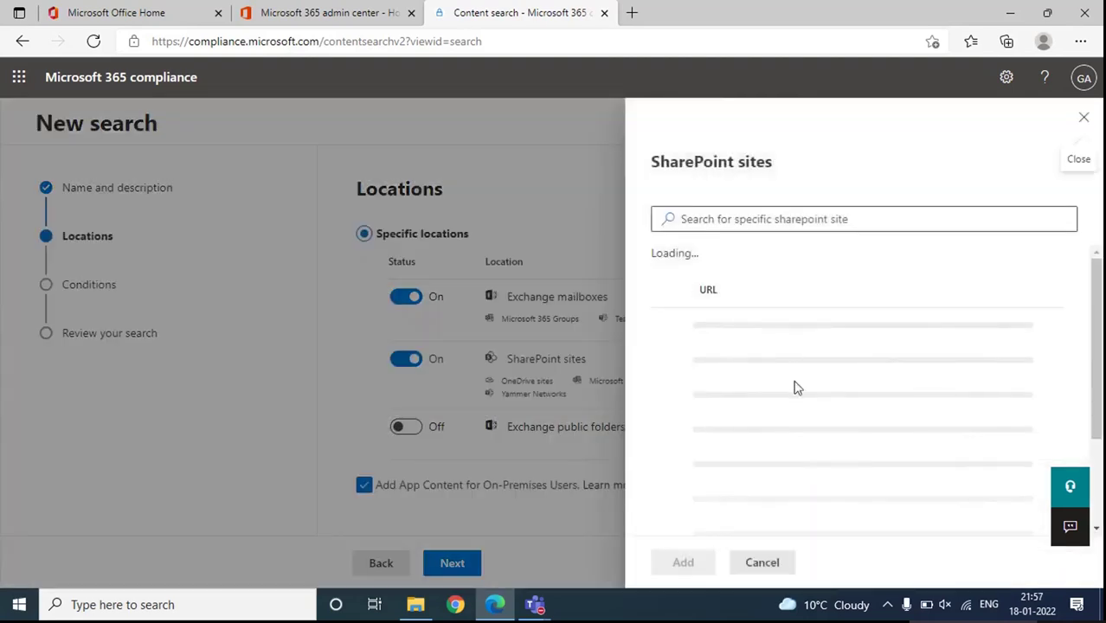
left_click(668, 324)
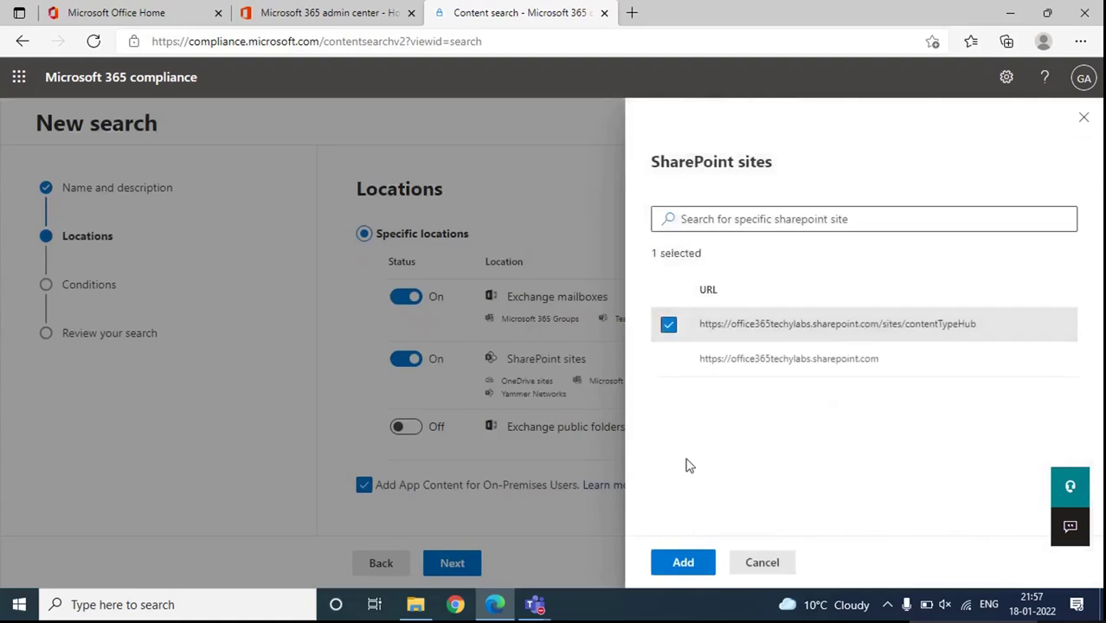
left_click(687, 563)
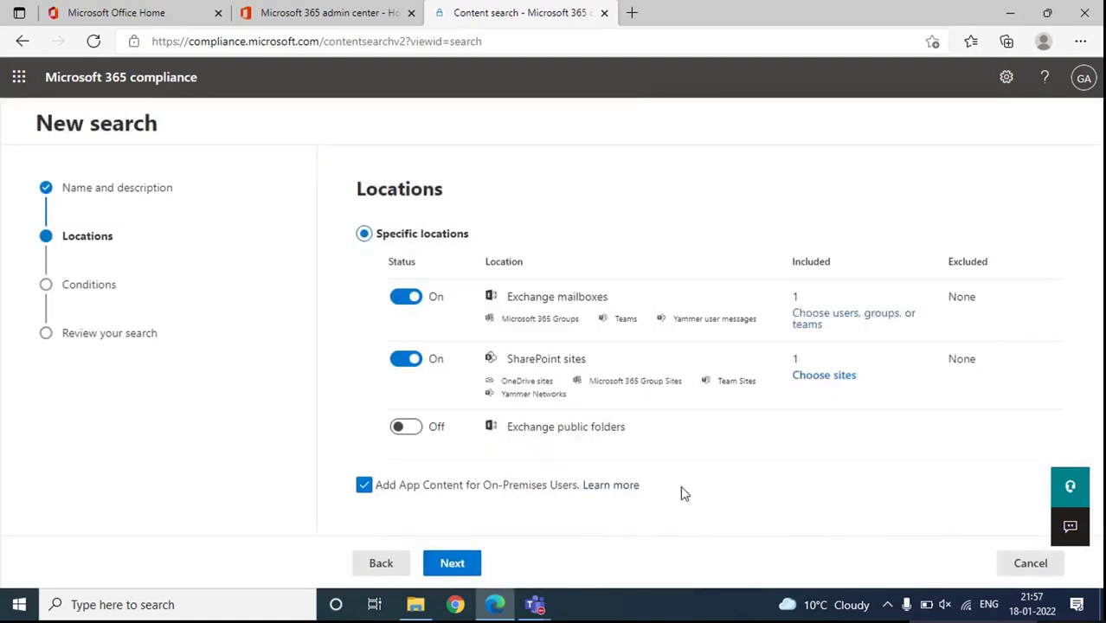
- Turn on Exchange public folders, and turn both SharePoint sites and public folders back off
left_click(406, 427)
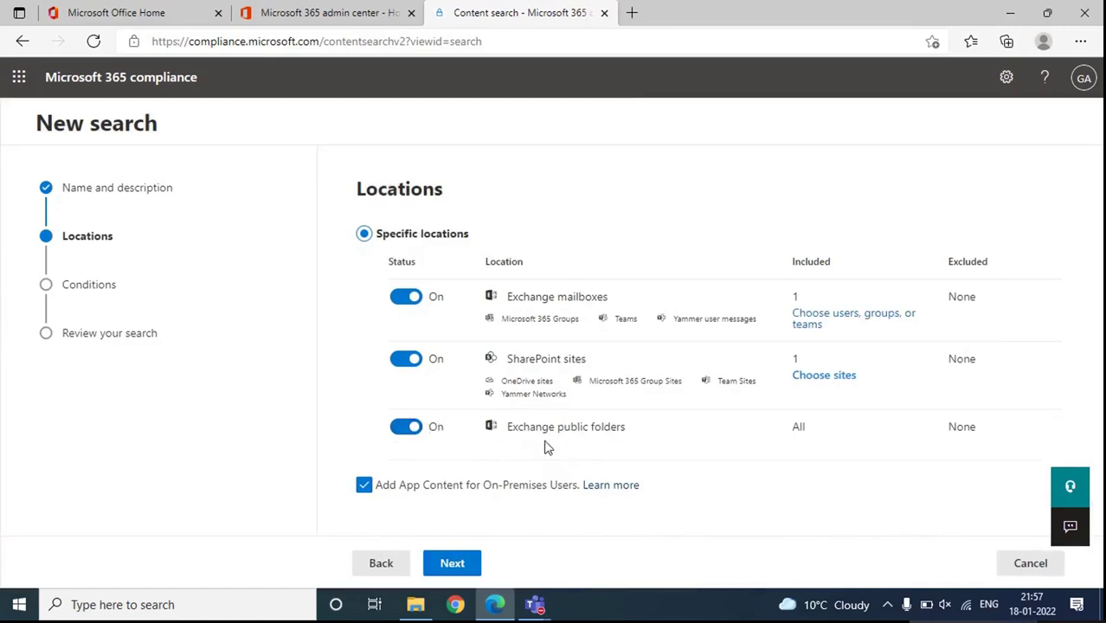
left_click(407, 359)
left_click(406, 428)
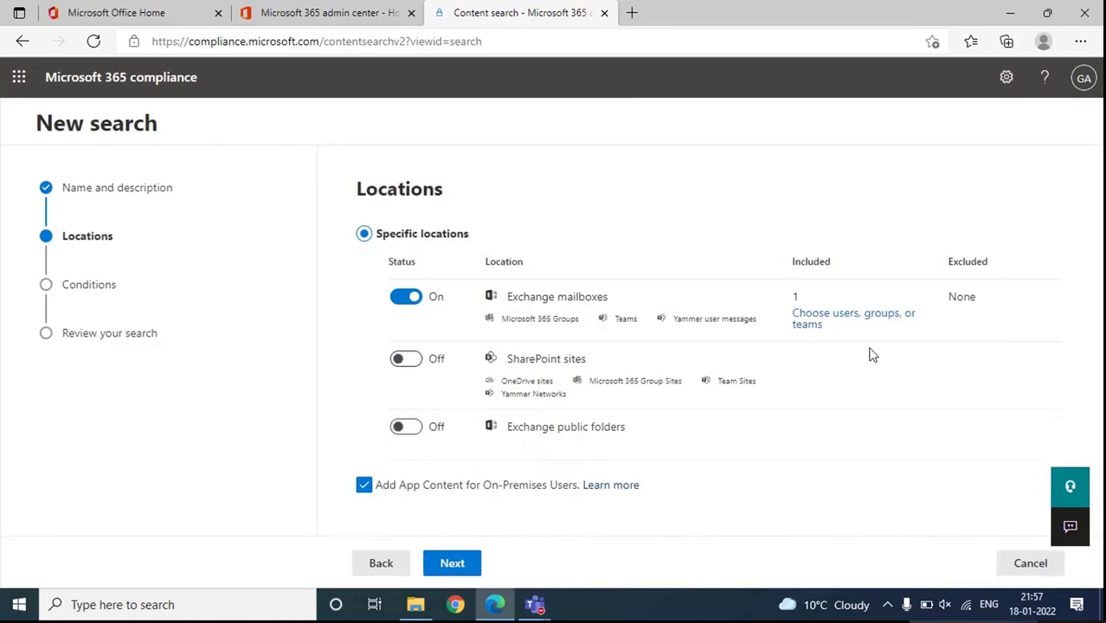
- Check the mailbox selected for Exchange without changing it and continue to the search conditions
left_click(836, 319)
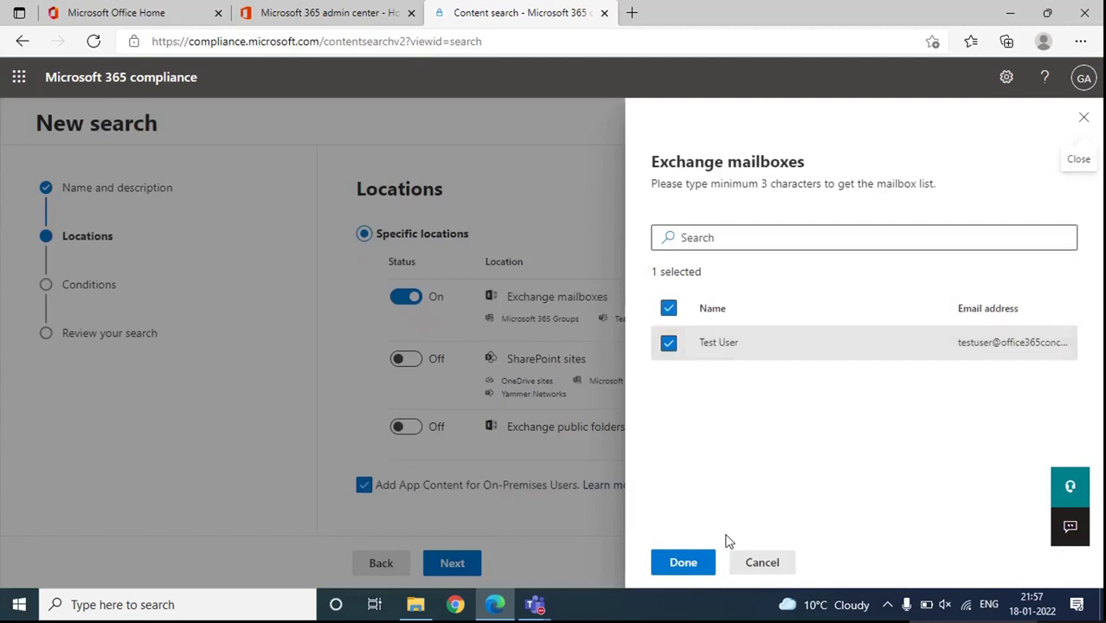
left_click(744, 573)
left_click(449, 562)
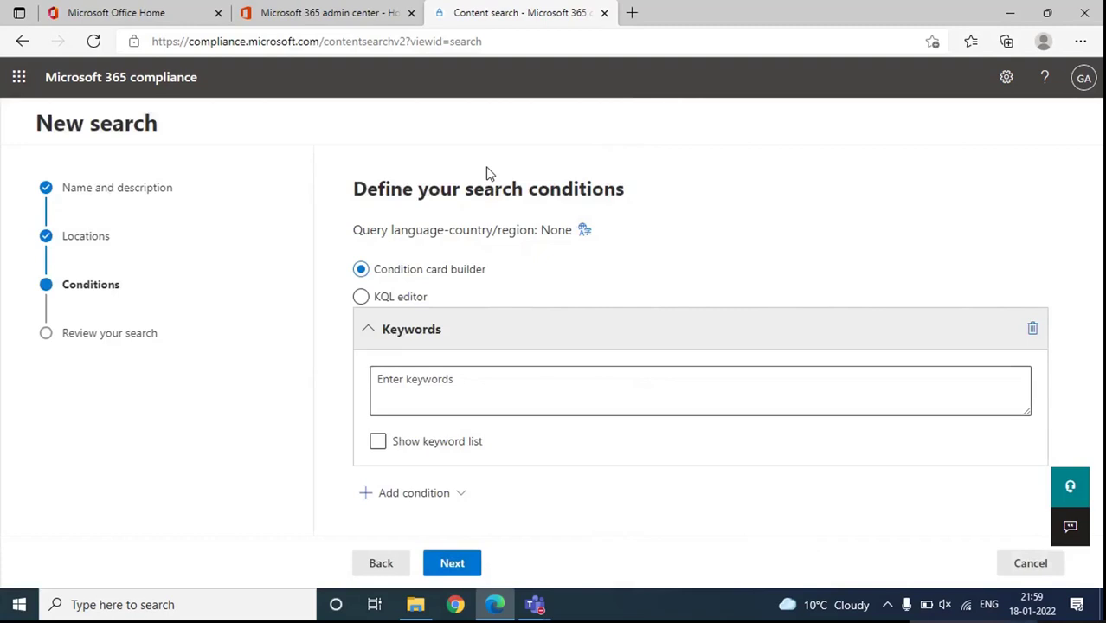
- Return to the locations to recheck the selected Exchange mailbox, and come back to the search conditions
left_click(420, 493)
left_click(698, 249)
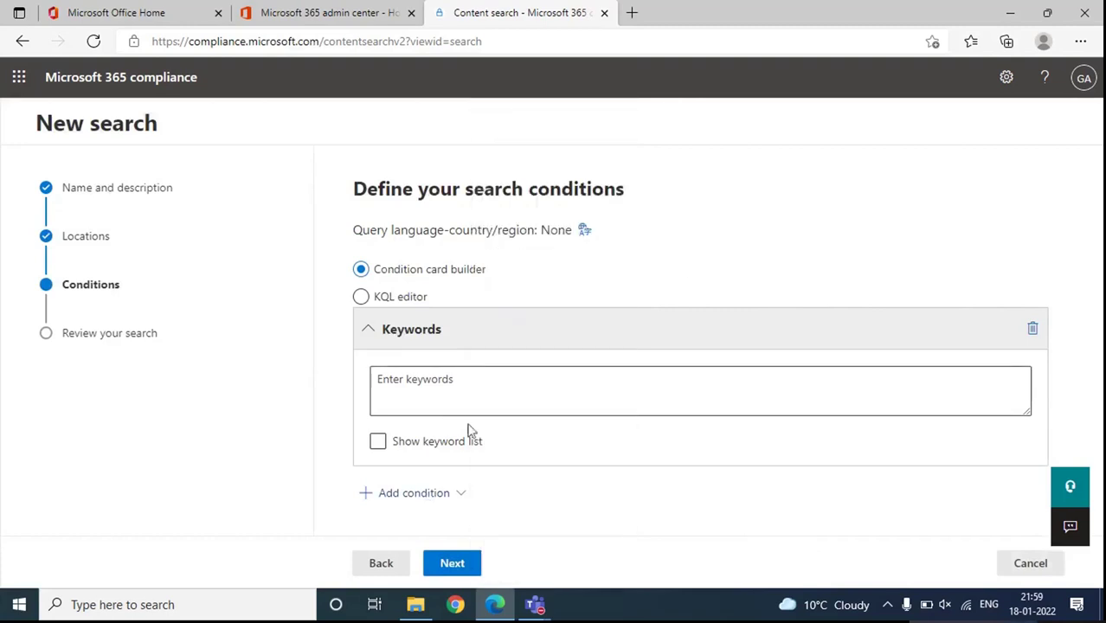
left_click(474, 380)
left_click(381, 564)
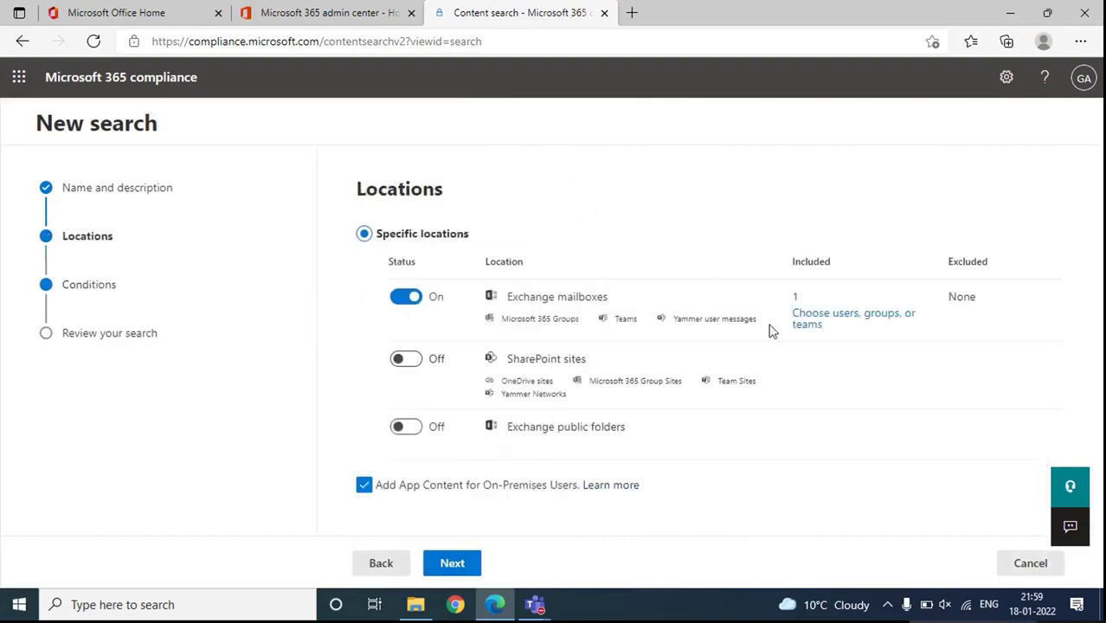
left_click(822, 322)
left_click(737, 563)
left_click(478, 571)
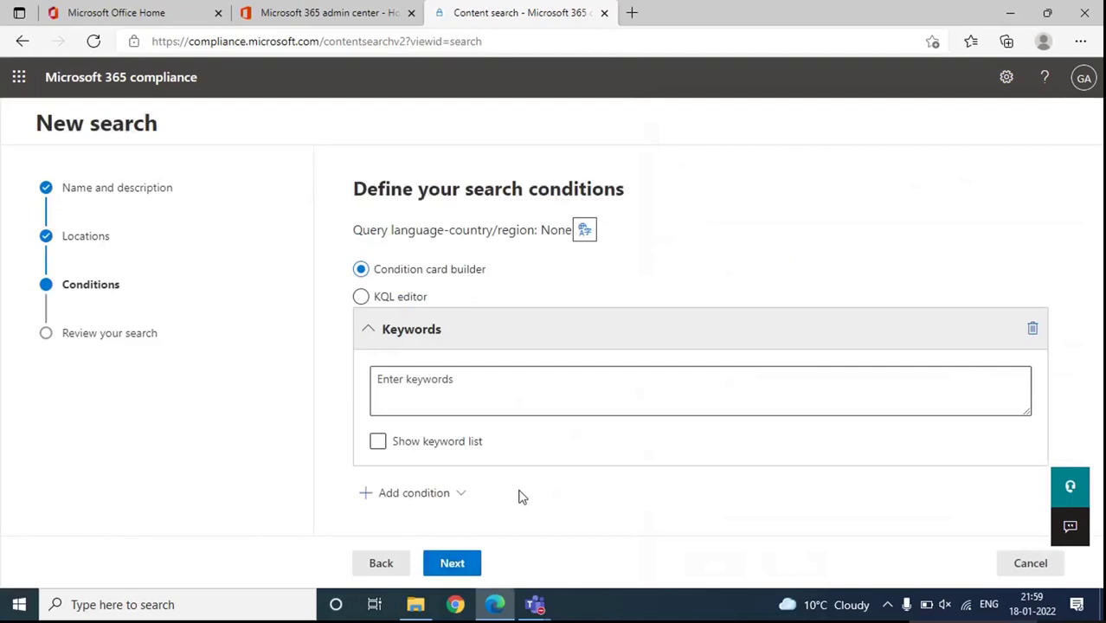
- Enter "security" as a search keyword and clear it again
left_click(464, 382)
type("secuityr")
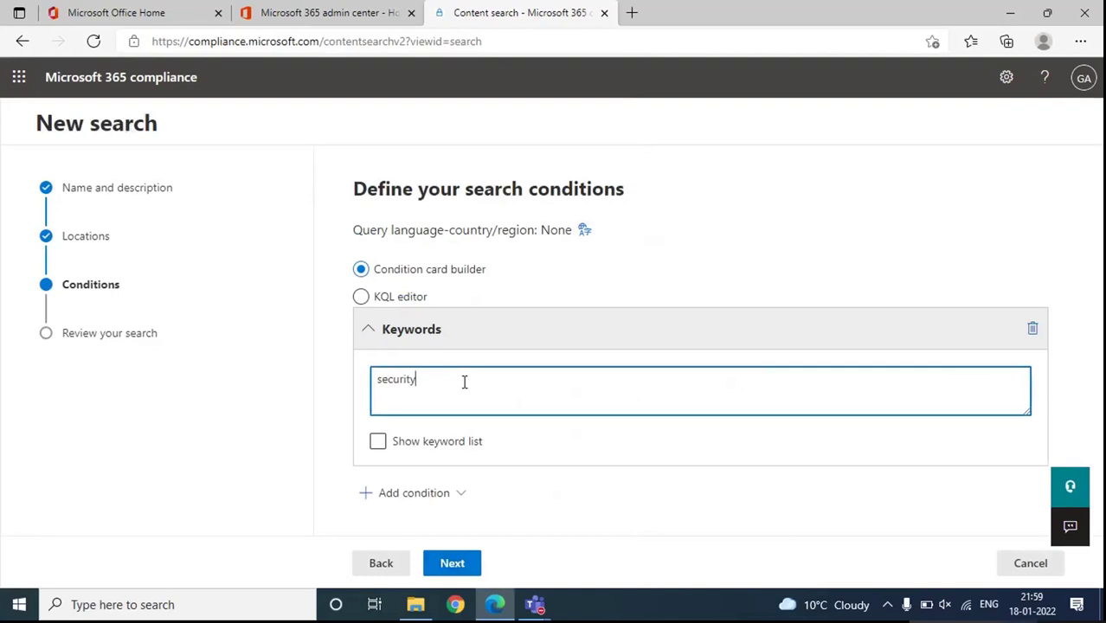
left_click_drag(440, 377, 355, 390)
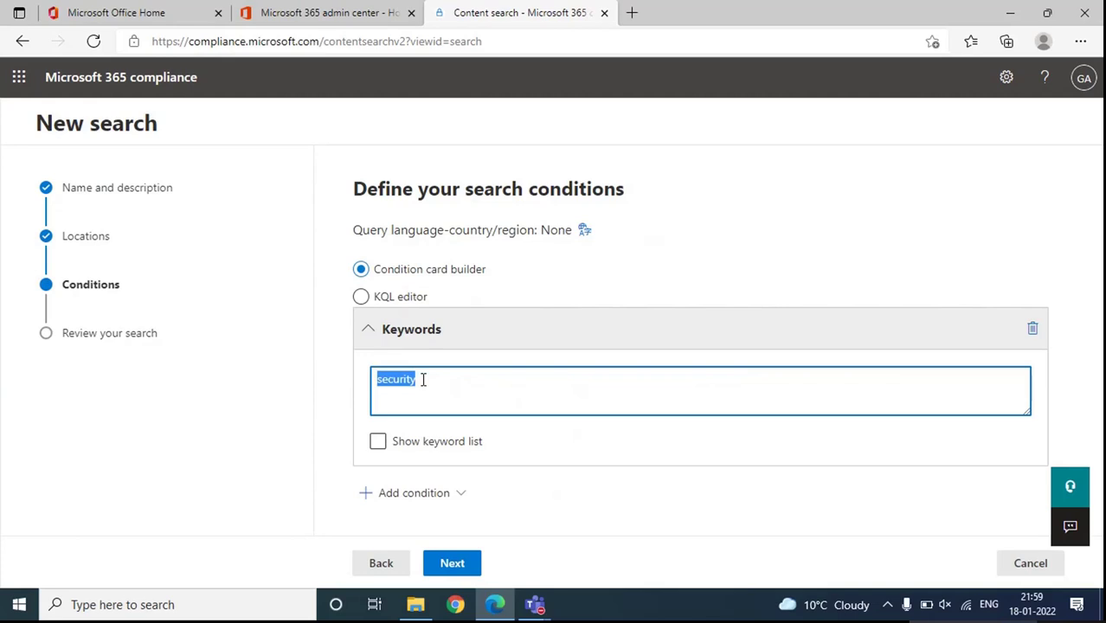
key("End")
key("shift+Left")
key("shift+Left")
key("shift+Left")
key("shift+Left")
key("shift+Left")
key("shift+Left")
key("shift+Left")
key("shift+Left")
key("BackSpace")
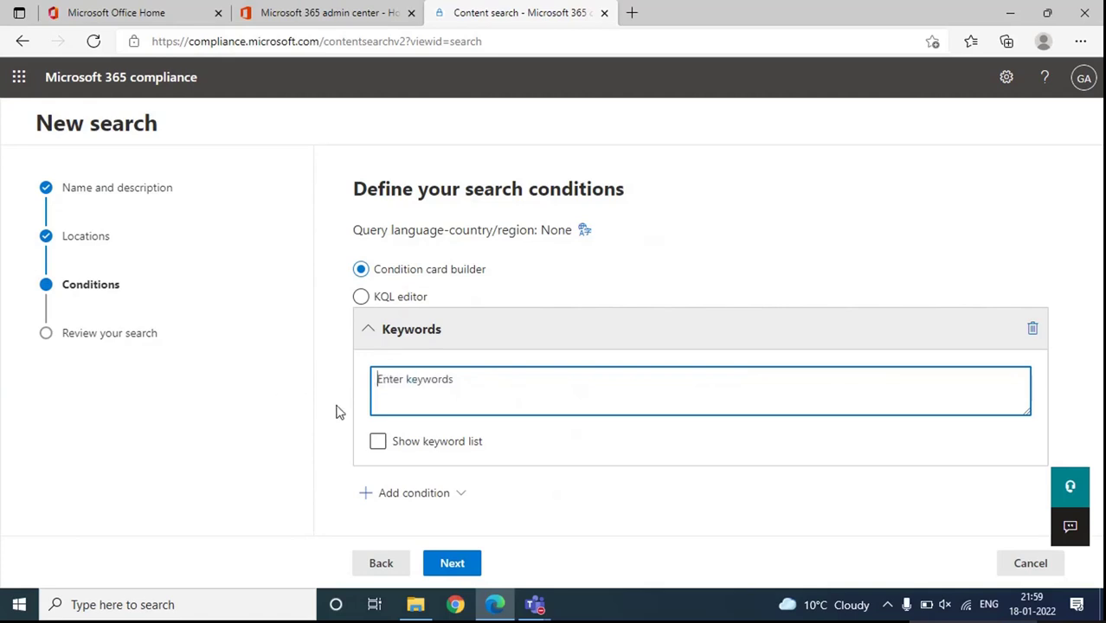
- Add a Date condition with 2021-12-15 as its start date and delete the condition again
left_click(424, 493)
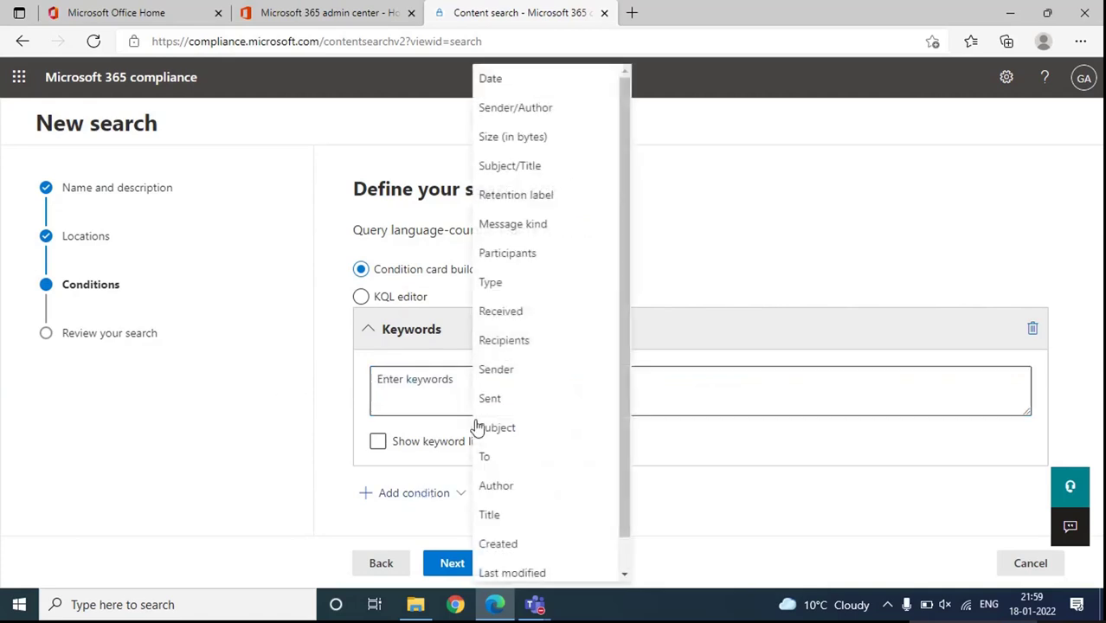
left_click(527, 80)
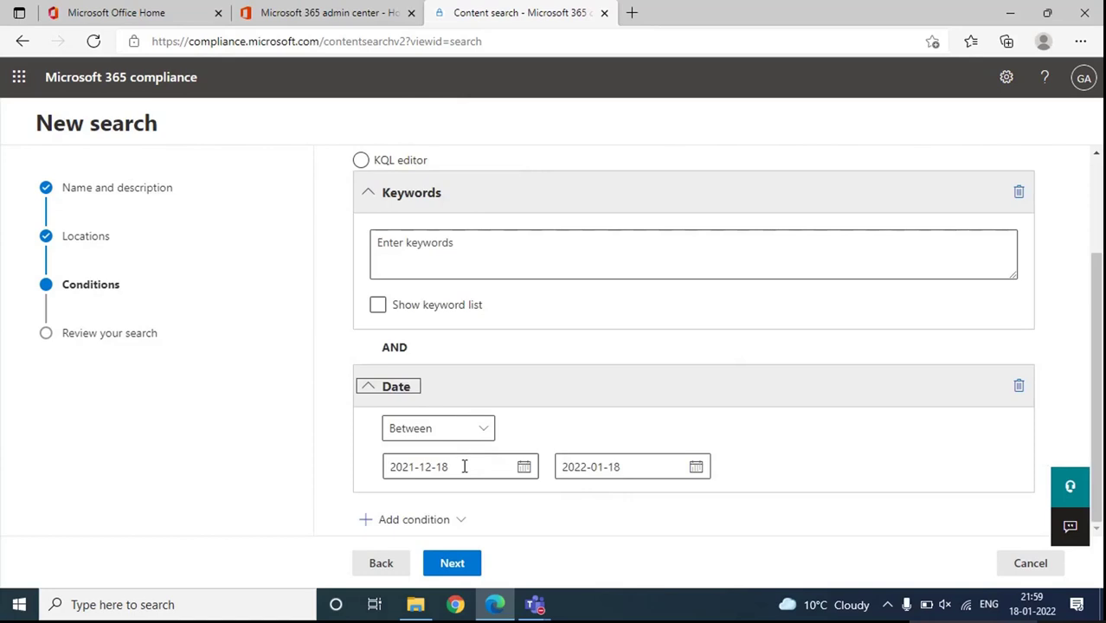
left_click(522, 468)
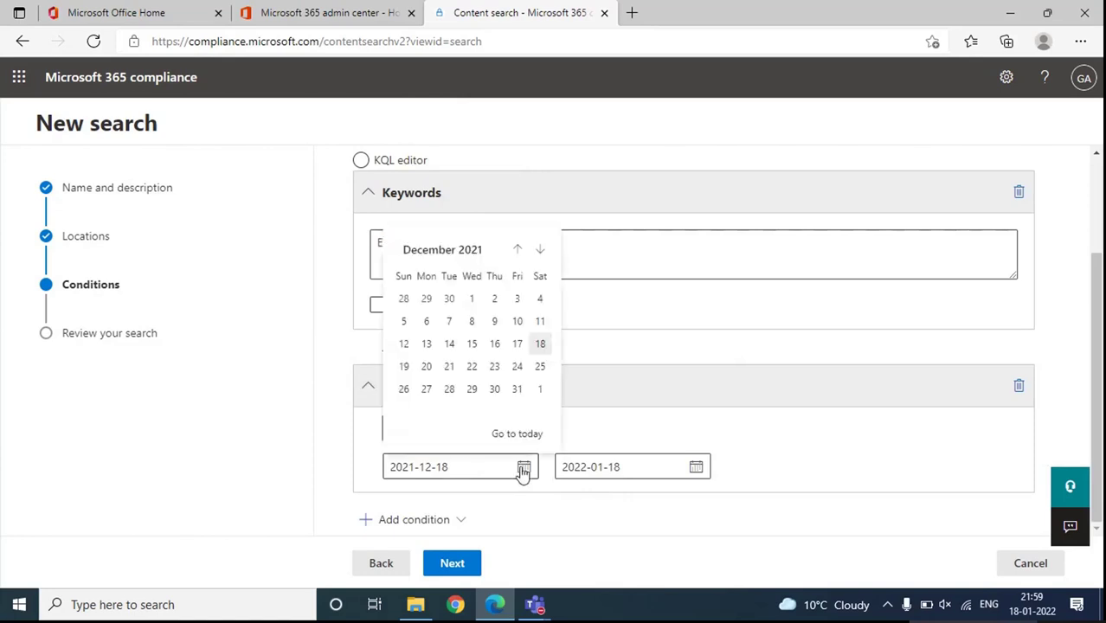
left_click(495, 345)
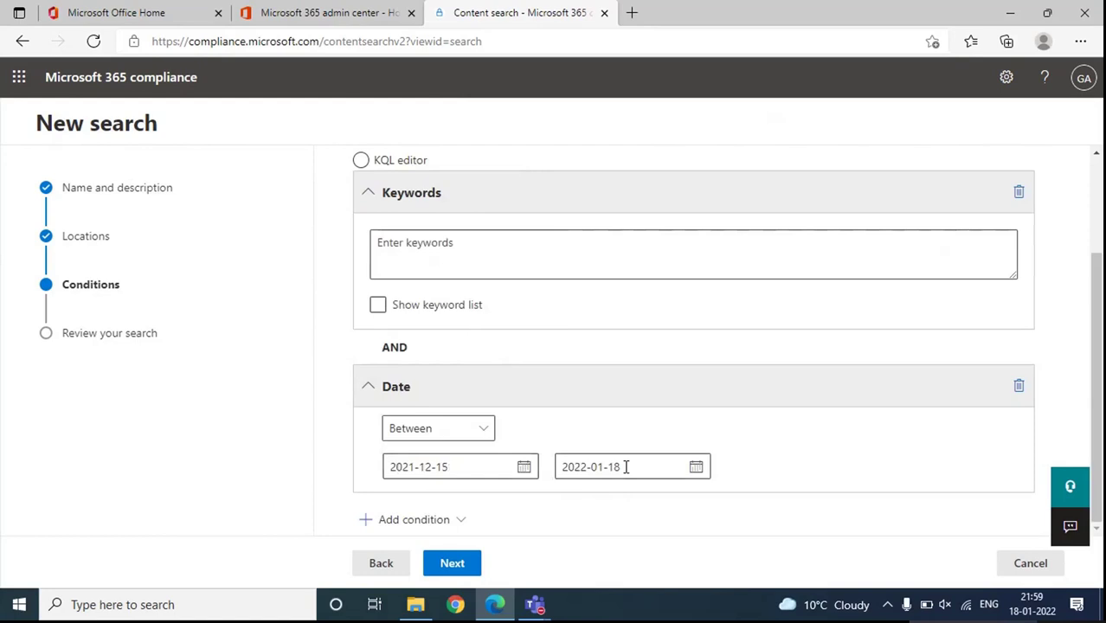
left_click(1019, 387)
- Look through the full list of available search conditions without adding one
left_click(429, 498)
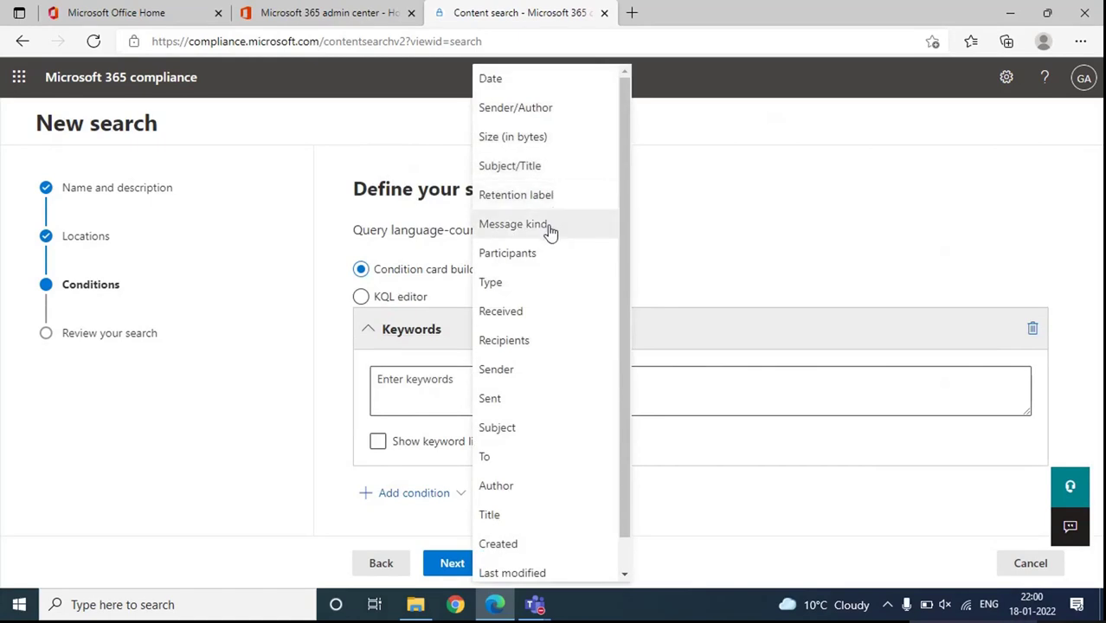
scroll(544, 372, "down", 1)
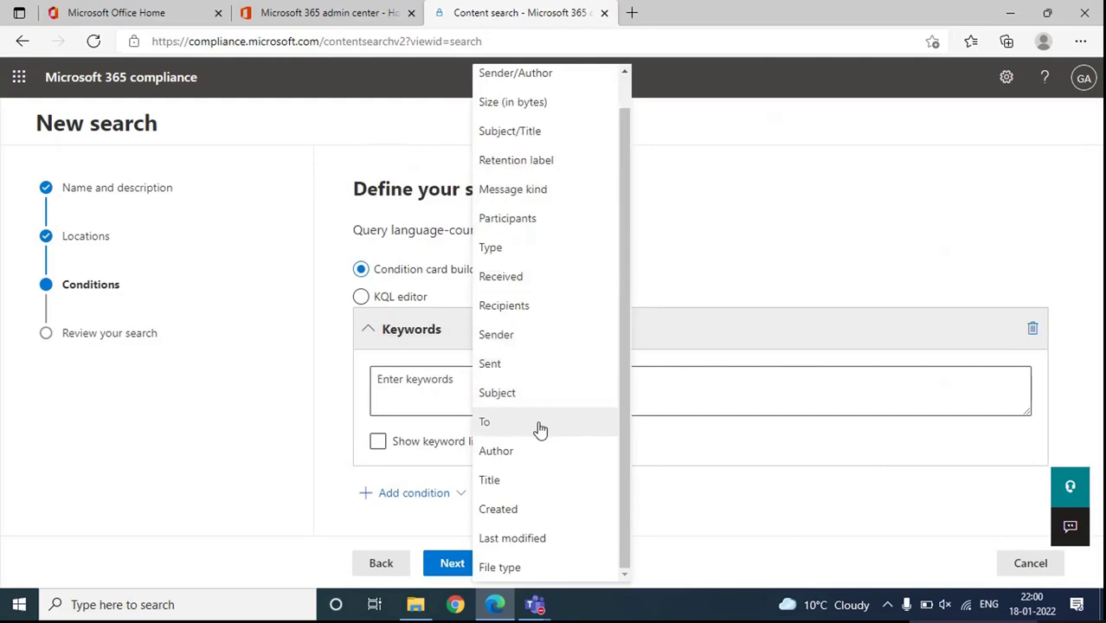
left_click(411, 329)
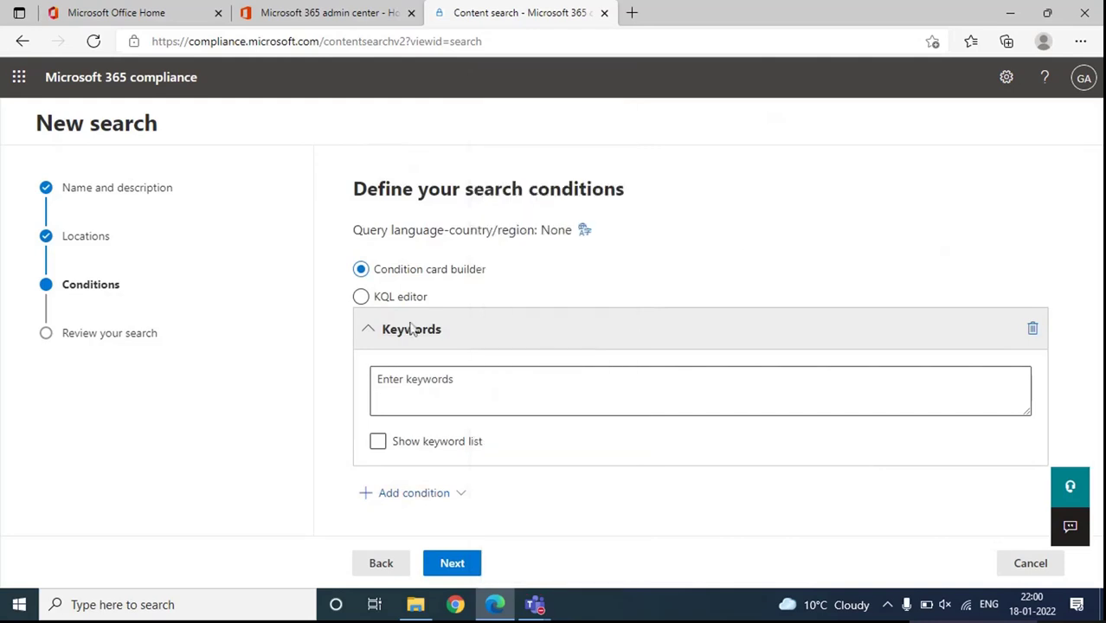
- Review the content search without keywords or conditions, submit it and finish the wizard
left_click(446, 567)
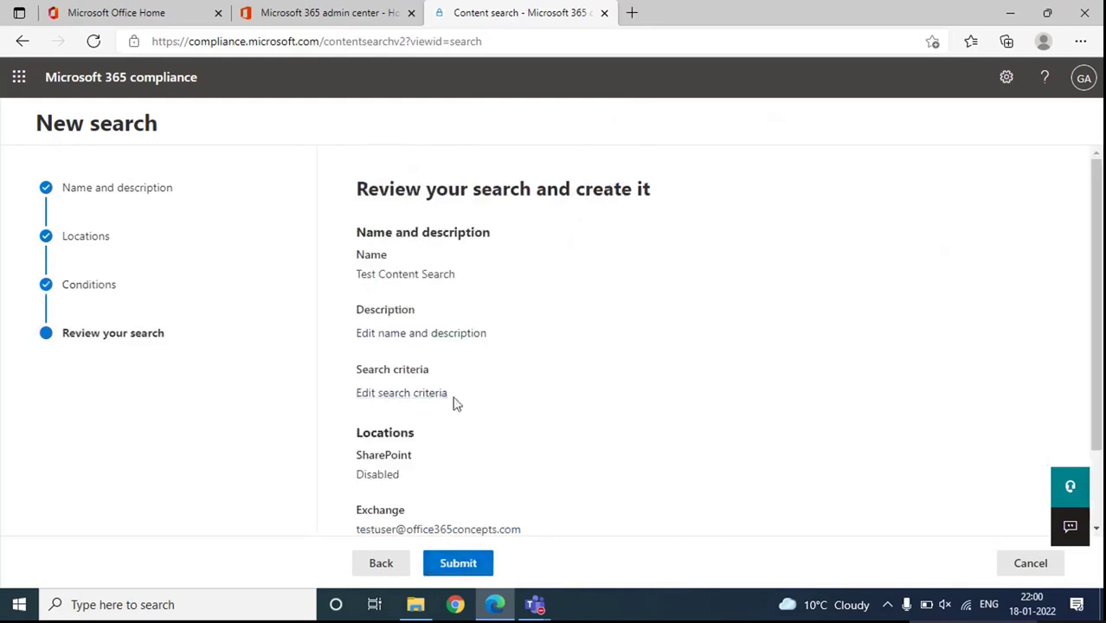
scroll(519, 412, "down", 1)
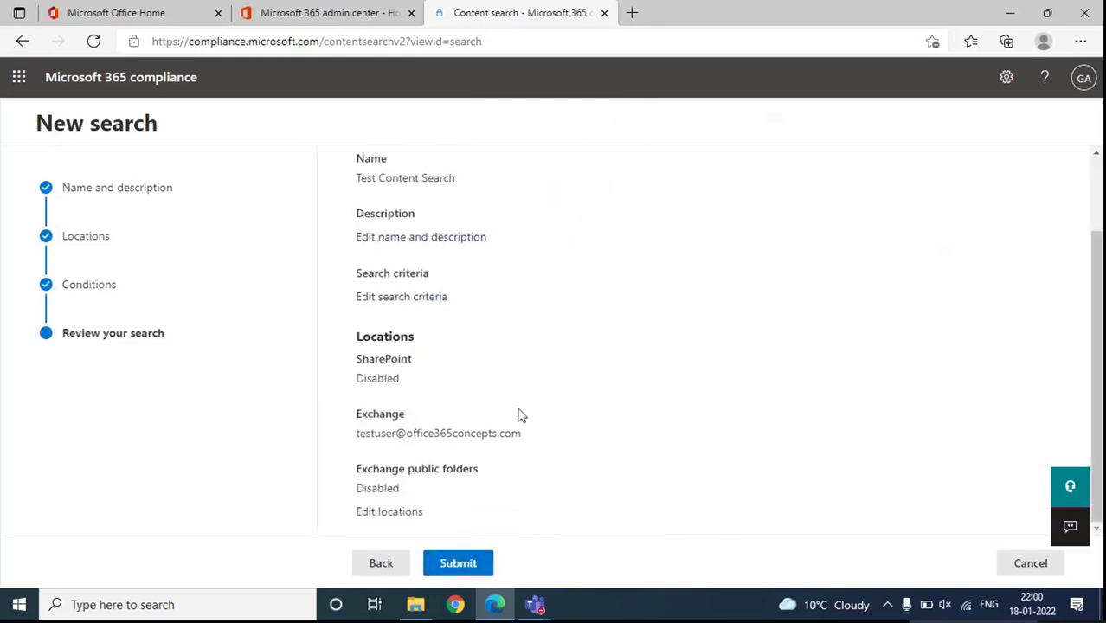
left_click(465, 563)
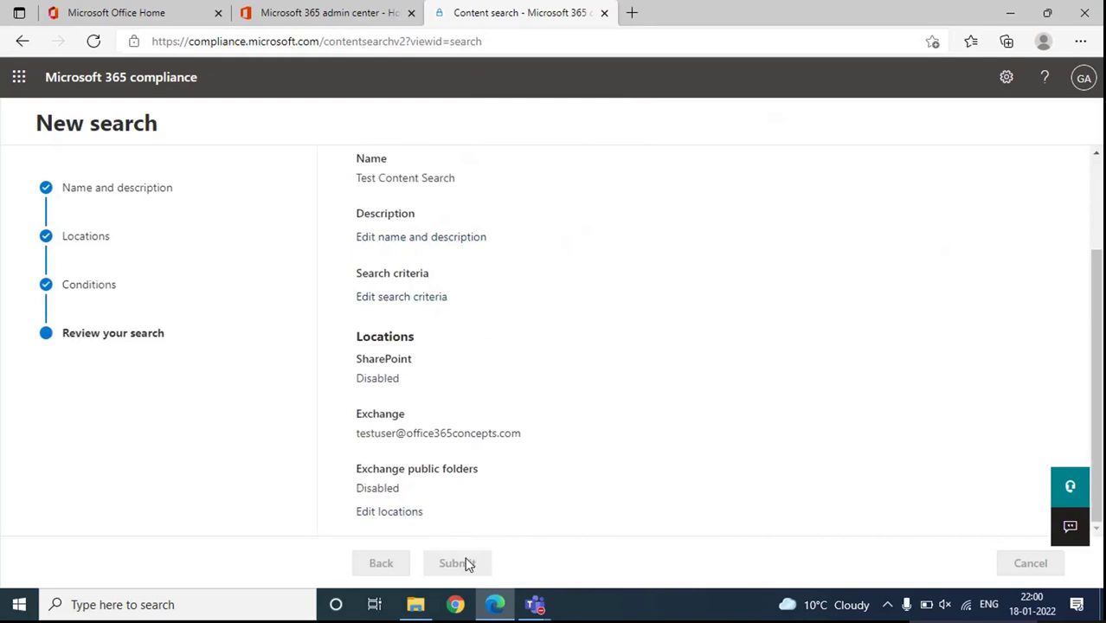
mouse_move(413, 206)
left_mouse_down()
mouse_move(681, 202)
mouse_move(420, 199)
left_mouse_up()
left_click(424, 217)
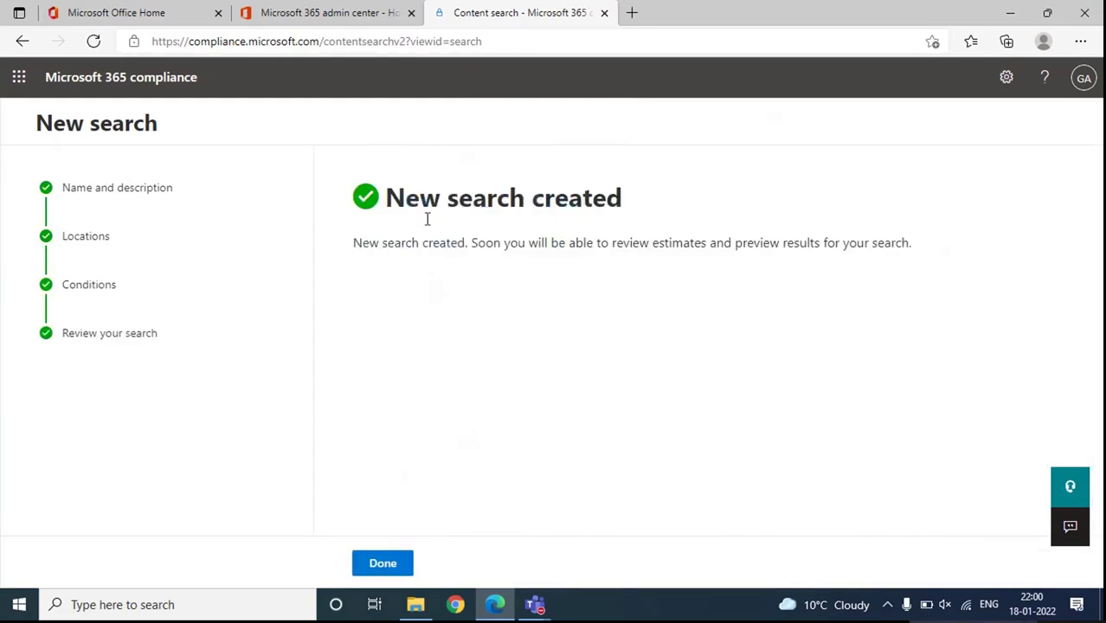
left_click(383, 563)
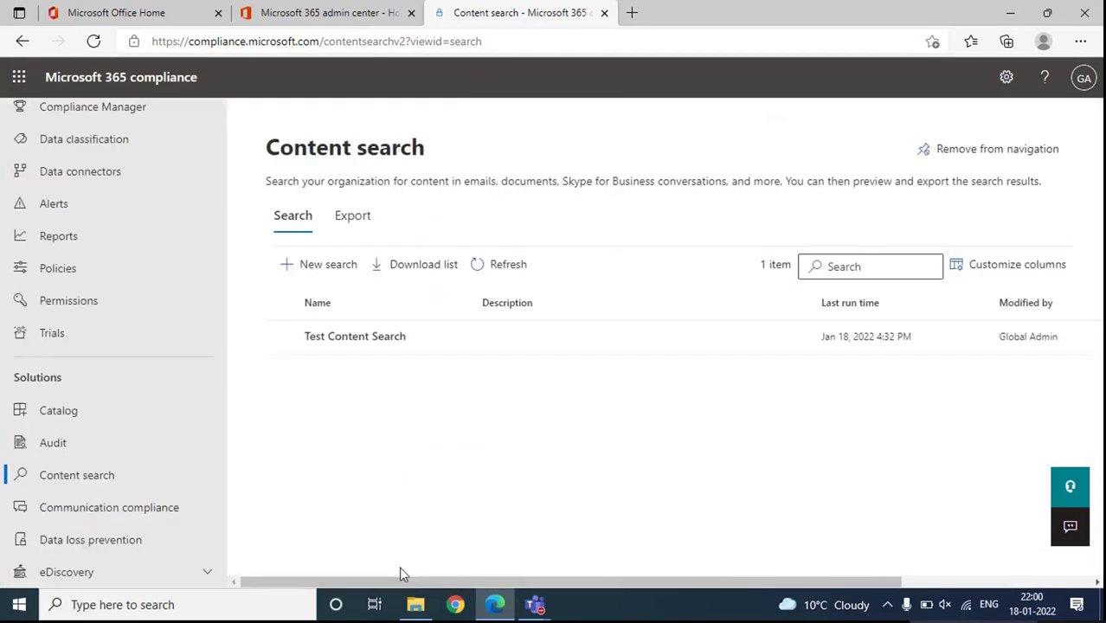
- Open the details of Test Content Search and check its status, found items and searched mailboxes
left_click(363, 336)
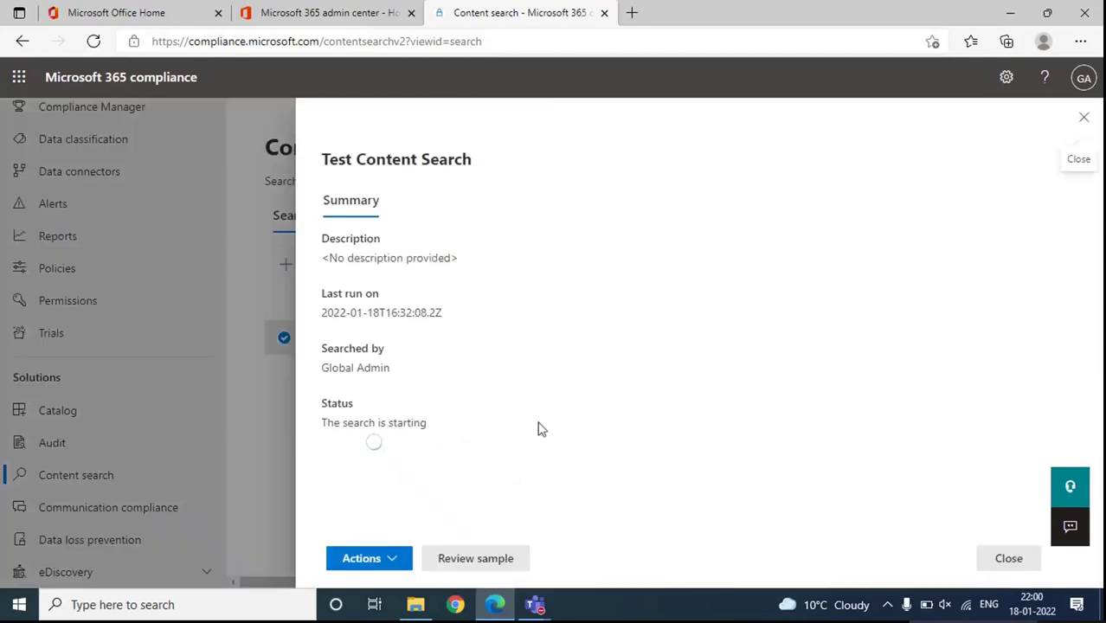
left_click_drag(322, 401, 435, 424)
left_click(445, 426)
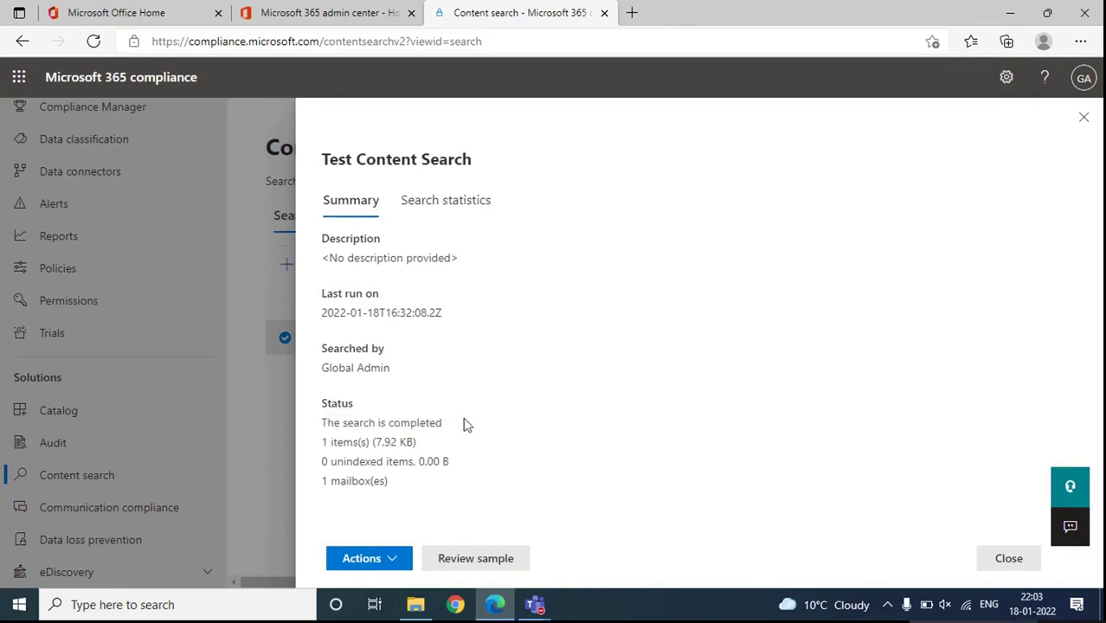
left_click_drag(322, 442, 416, 444)
left_click(377, 453)
left_click(432, 451)
mouse_move(324, 484)
left_mouse_down()
mouse_move(410, 486)
mouse_move(311, 481)
left_mouse_up()
left_click(447, 484)
left_click(313, 486)
- Edit Test Content Search and add the global admin mailbox to its Exchange mailbox locations
left_click(390, 560)
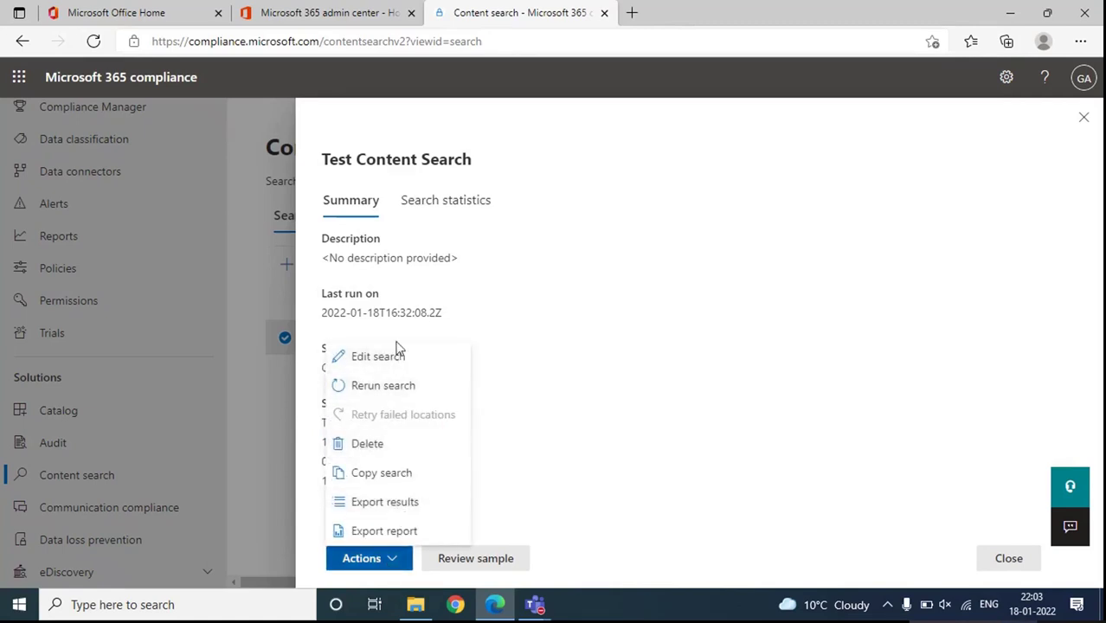
left_click(420, 360)
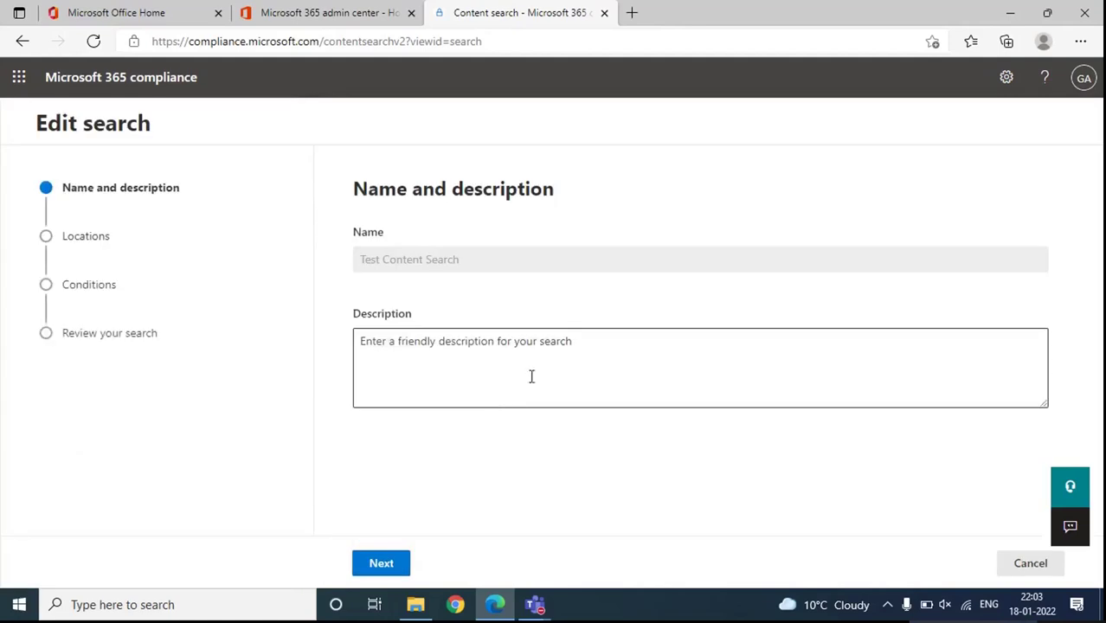
left_click(403, 565)
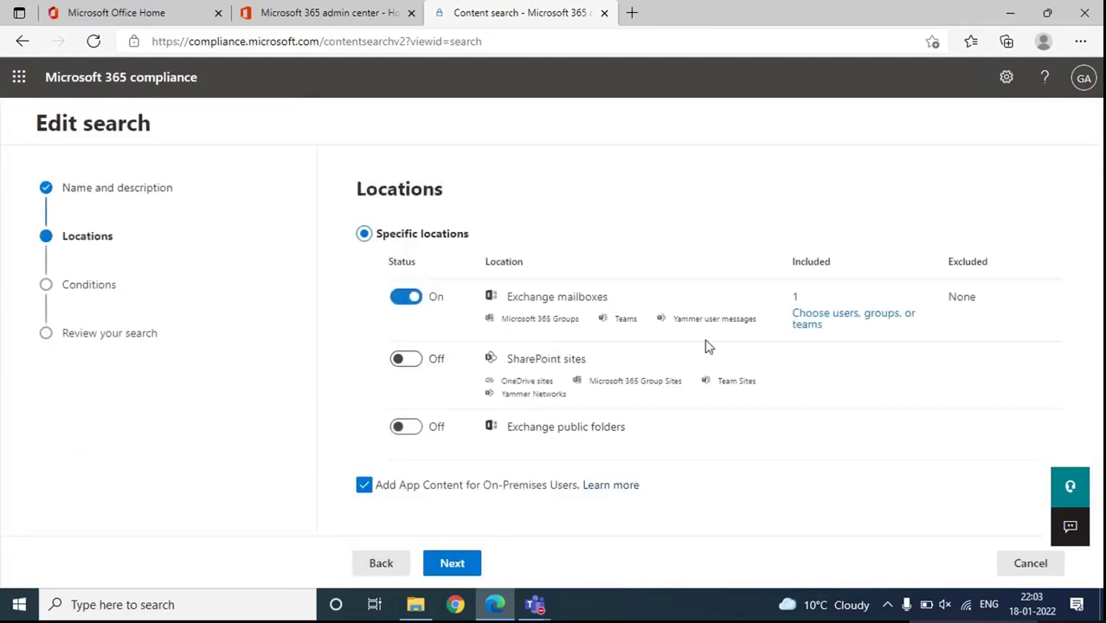
left_click(826, 320)
left_click(708, 239)
type("global admin")
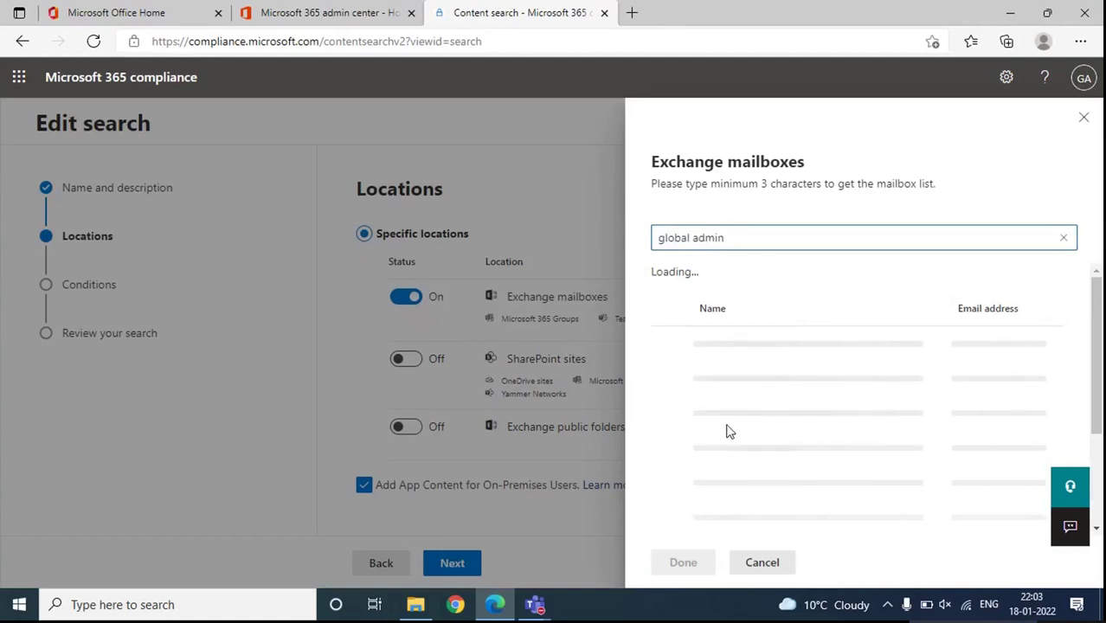
left_click(669, 345)
left_click(699, 562)
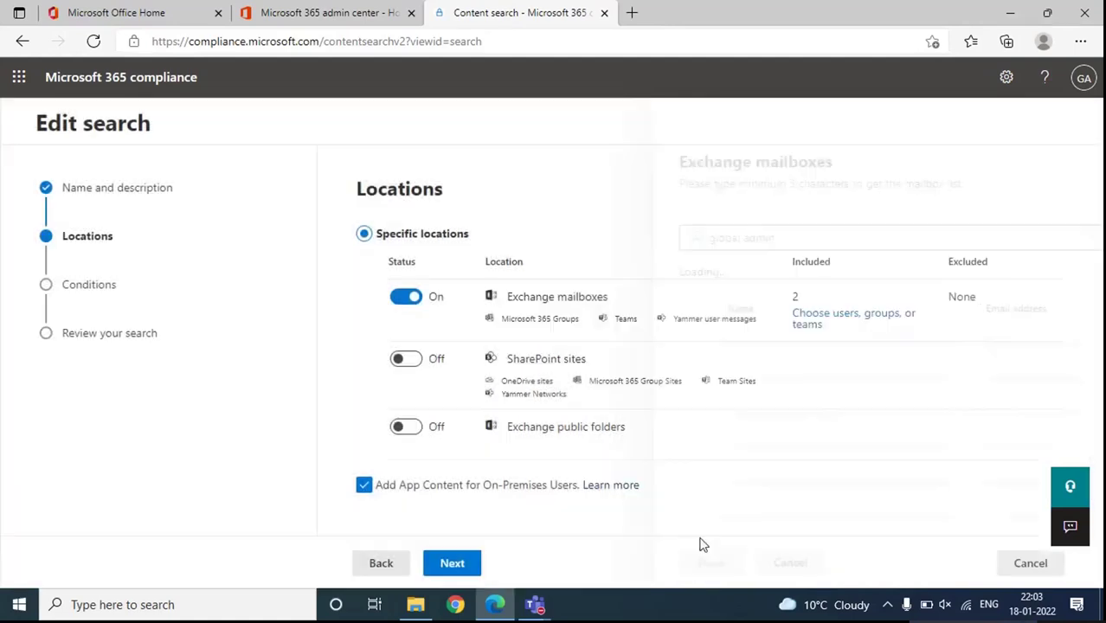
- Submit the edited search without keywords or conditions and finish the wizard
left_click(448, 563)
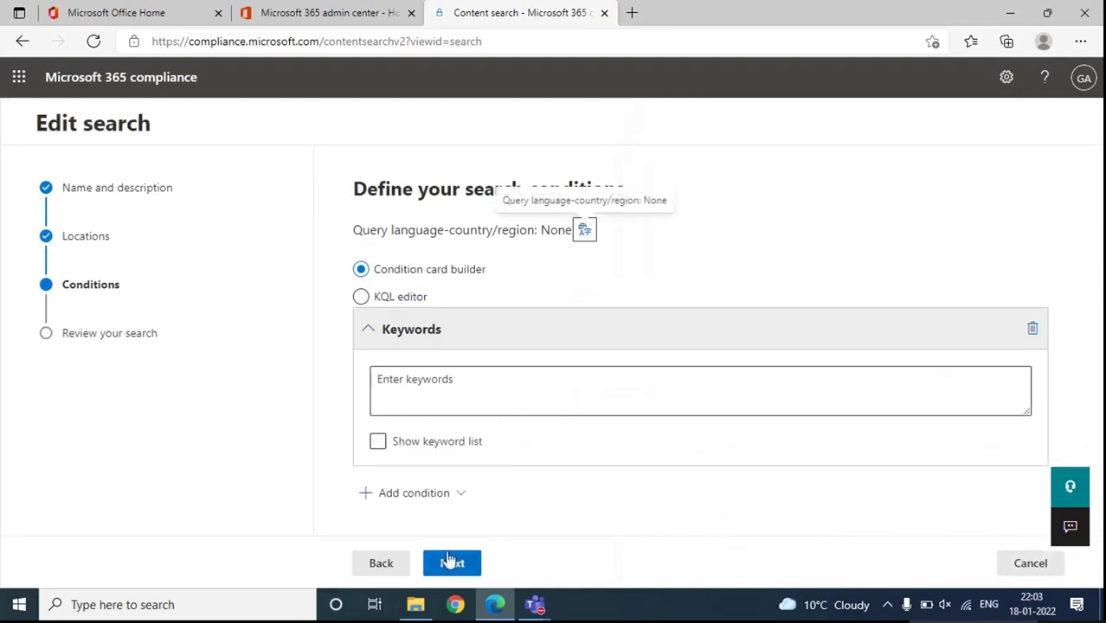
left_click(449, 561)
left_click(455, 562)
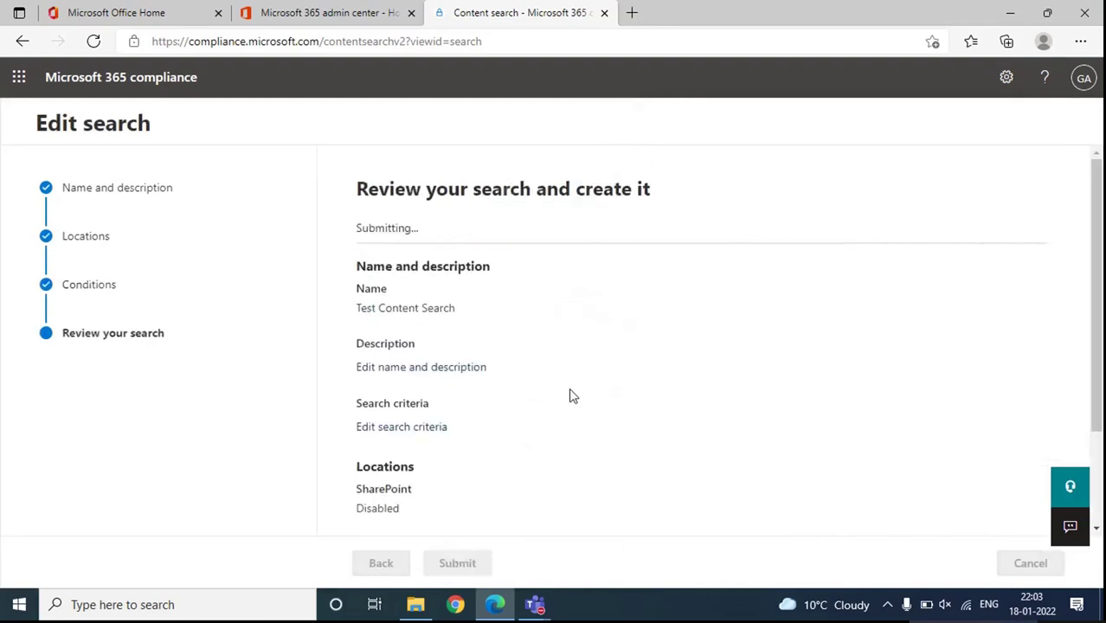
left_click(389, 562)
- Open the details of Test Content Search and check the number of searched mailboxes and found items
left_click(353, 336)
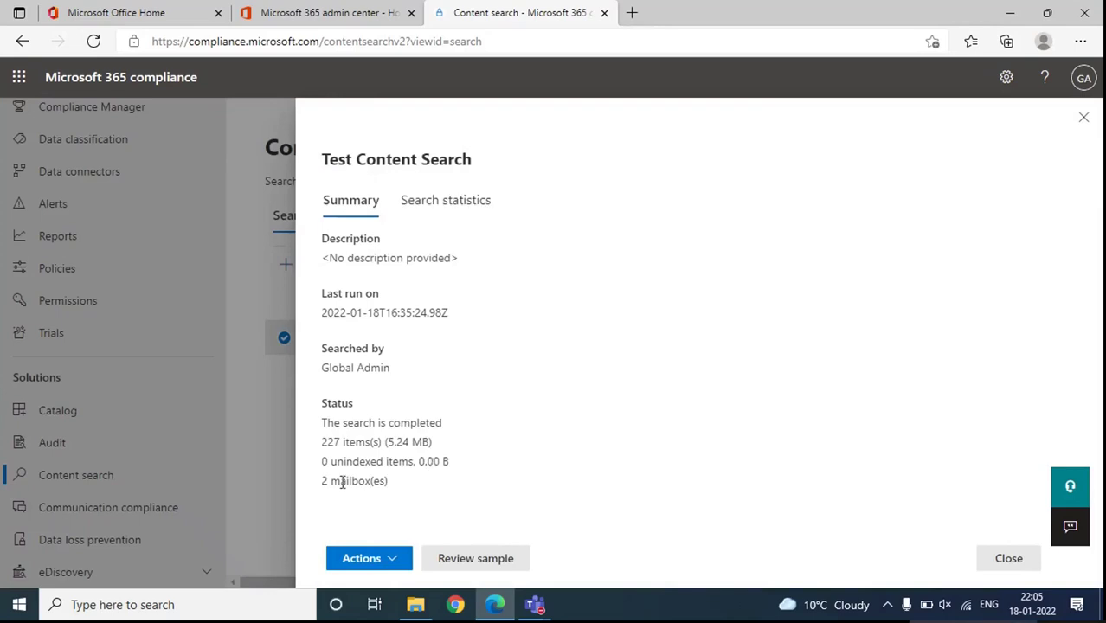
left_click_drag(323, 480, 387, 481)
left_click(397, 482)
left_click_drag(321, 443, 373, 442)
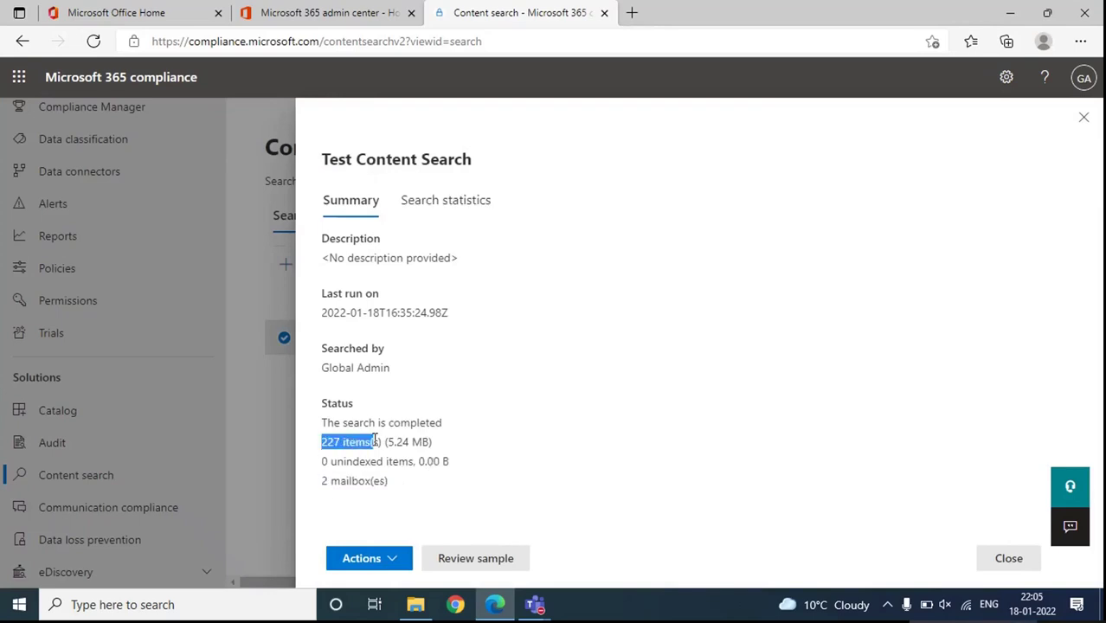
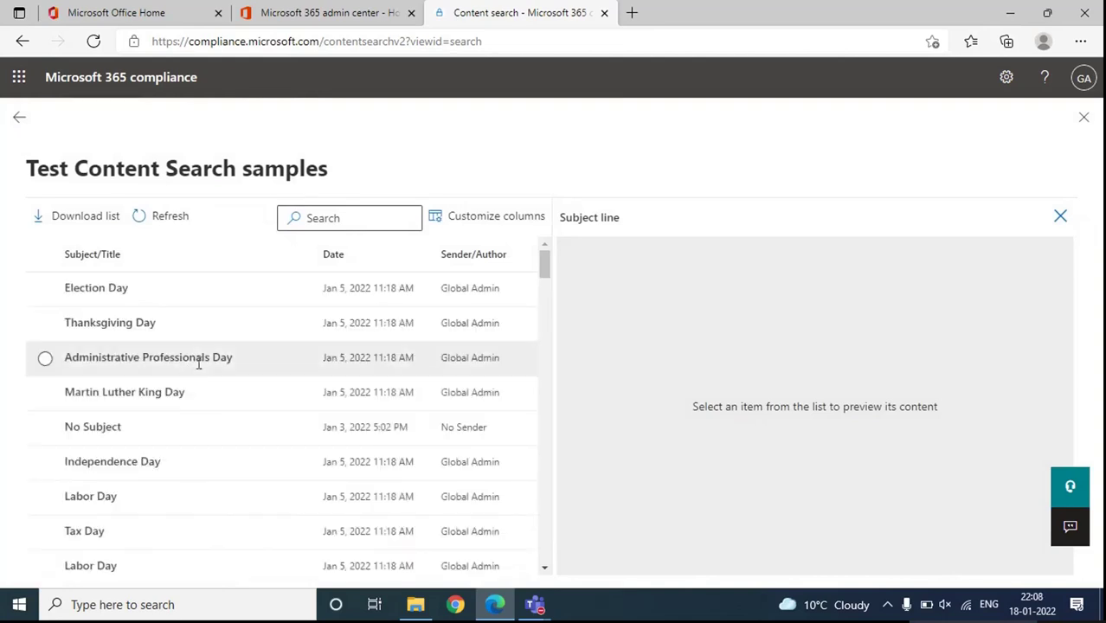
- Look through the sample items of Test Content Search and preview the sender details of the first Election Day item
scroll(243, 441, "down", 10)
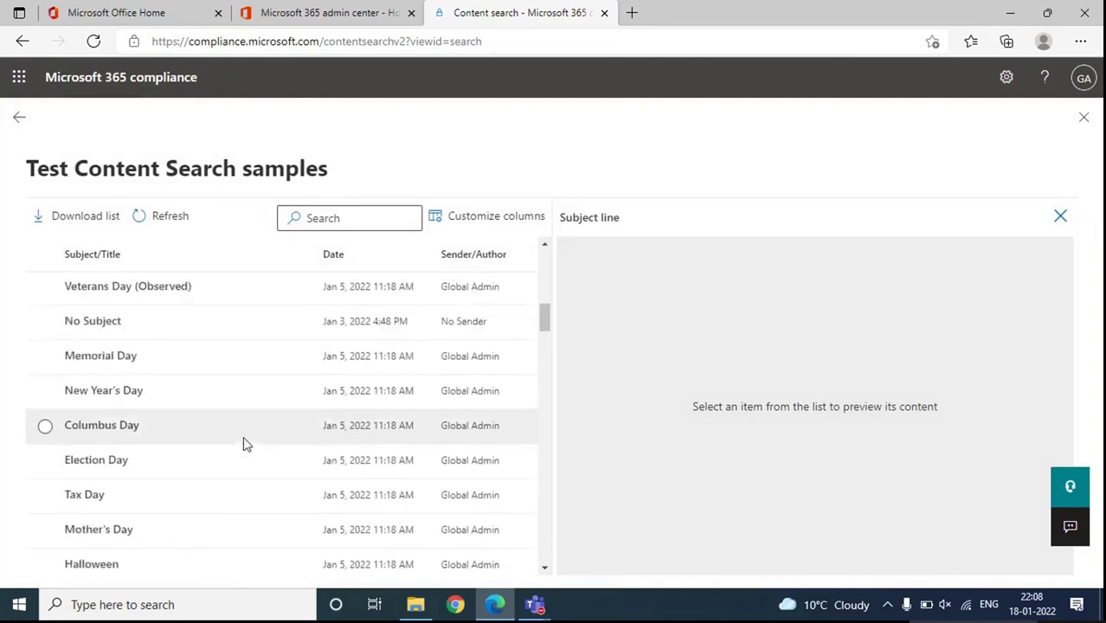
scroll(249, 444, "down", 10)
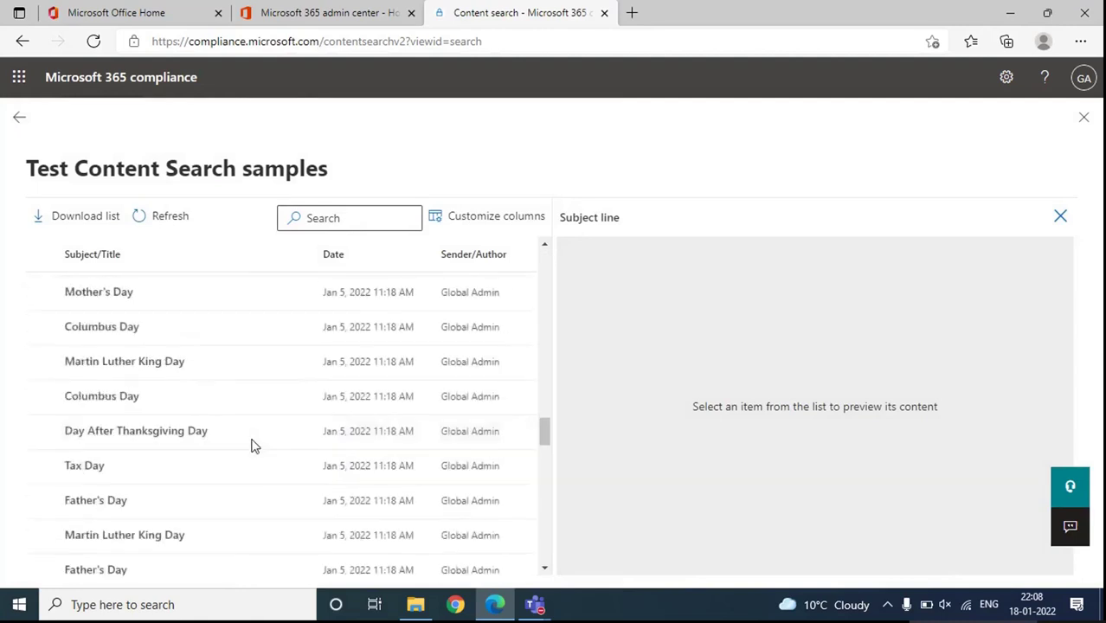
scroll(253, 445, "down", 10)
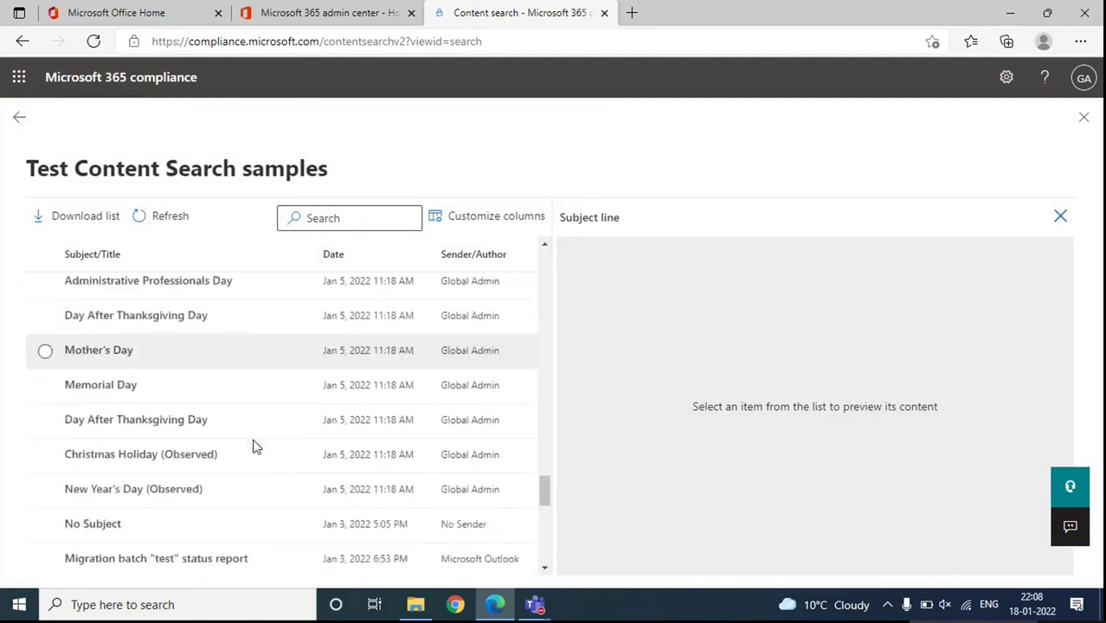
scroll(255, 446, "down", 5)
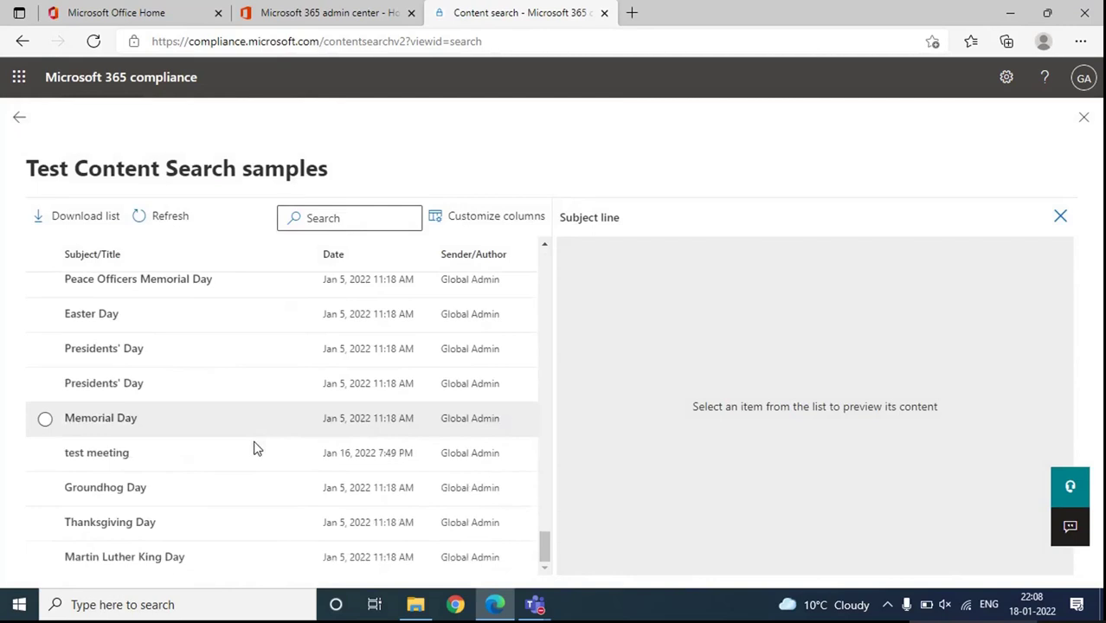
left_click_drag(545, 549, 545, 259)
left_click(172, 299)
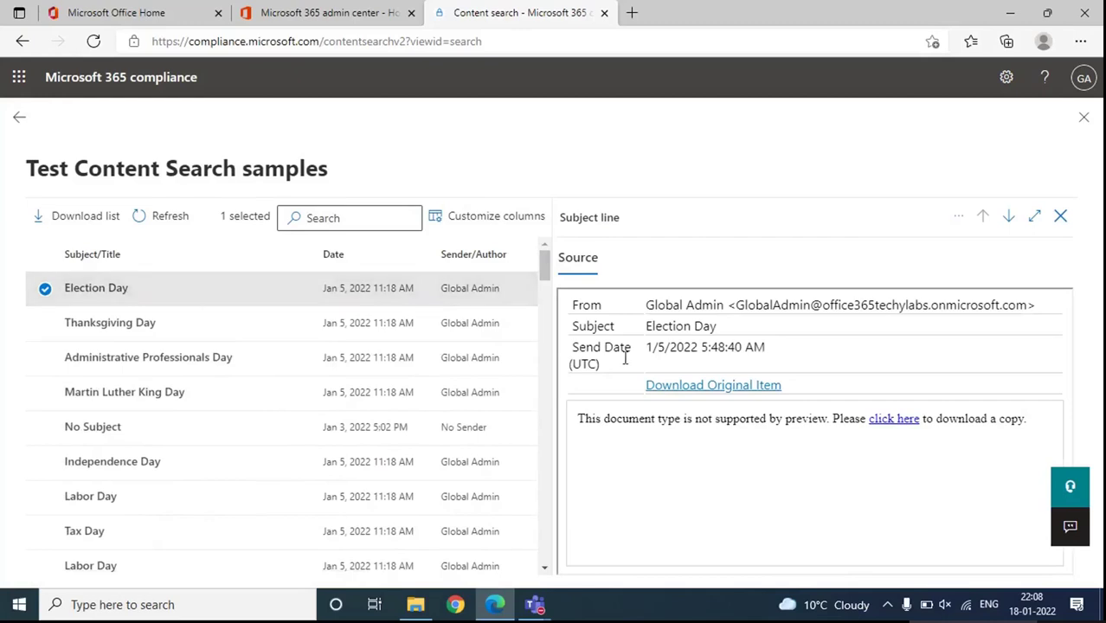
left_click_drag(648, 317, 958, 307)
left_click(864, 322)
- Download the original Election Day item, view it in Outlook and delete the downloaded file
left_click(725, 390)
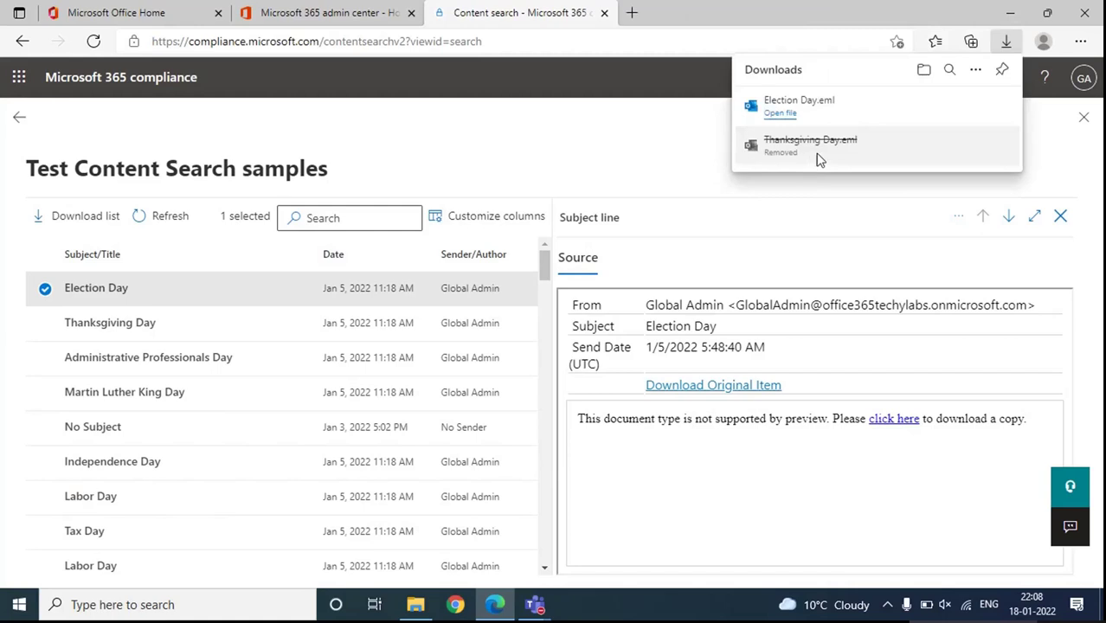
left_click(781, 113)
left_click(567, 314)
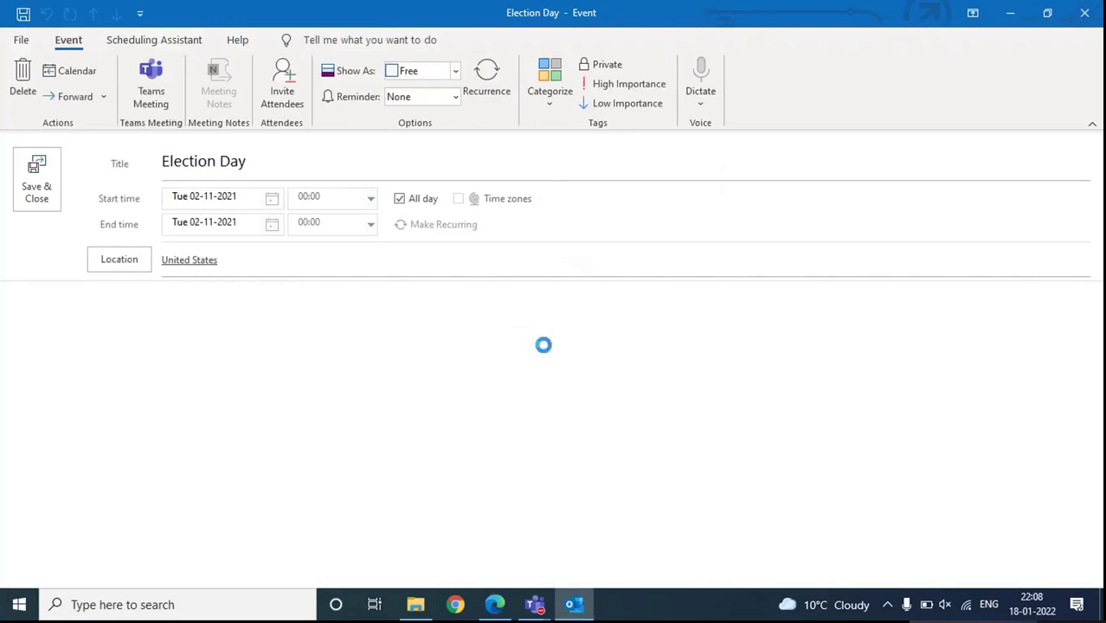
left_click(1084, 12)
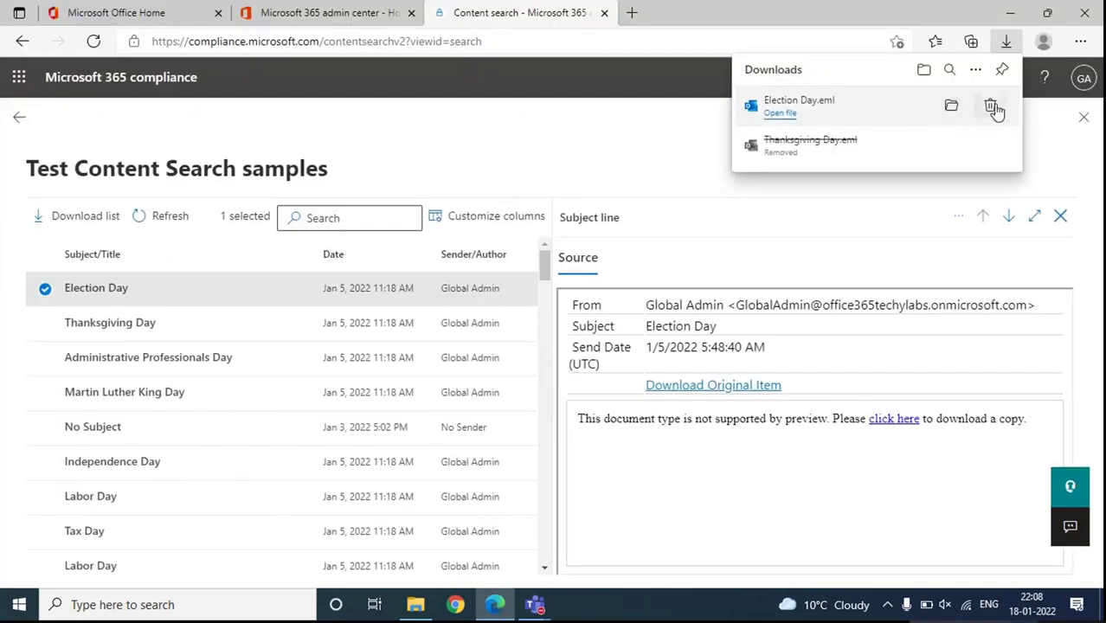
left_click(989, 106)
- Find a sample item without a subject, dated Jan 3, 2022 4:58 PM, and preview its source
scroll(232, 413, "down", 3)
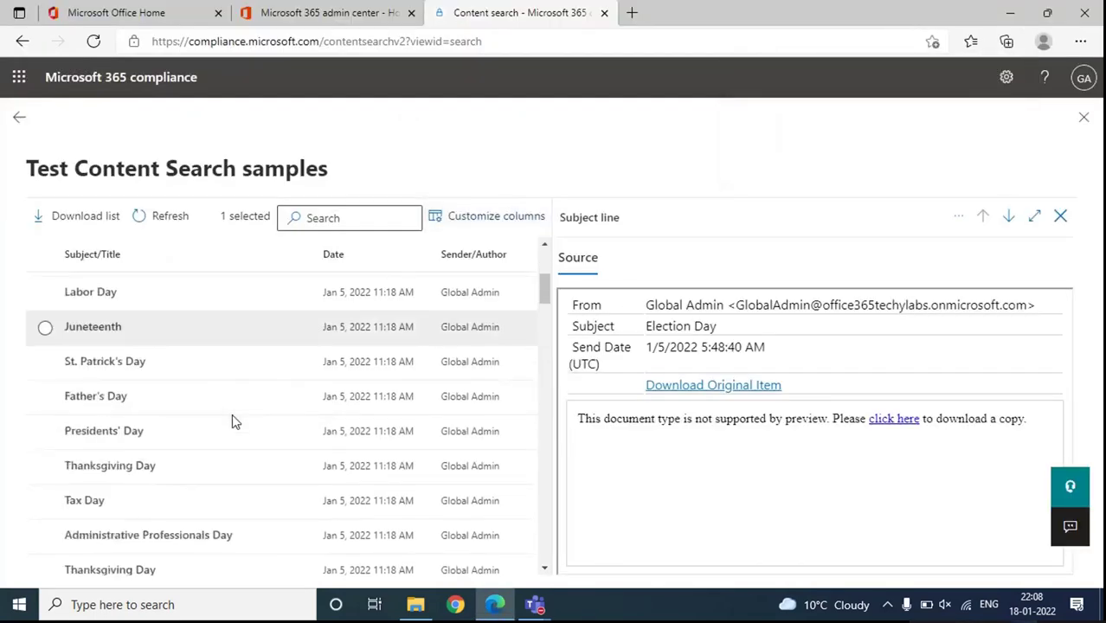
scroll(232, 417, "down", 10)
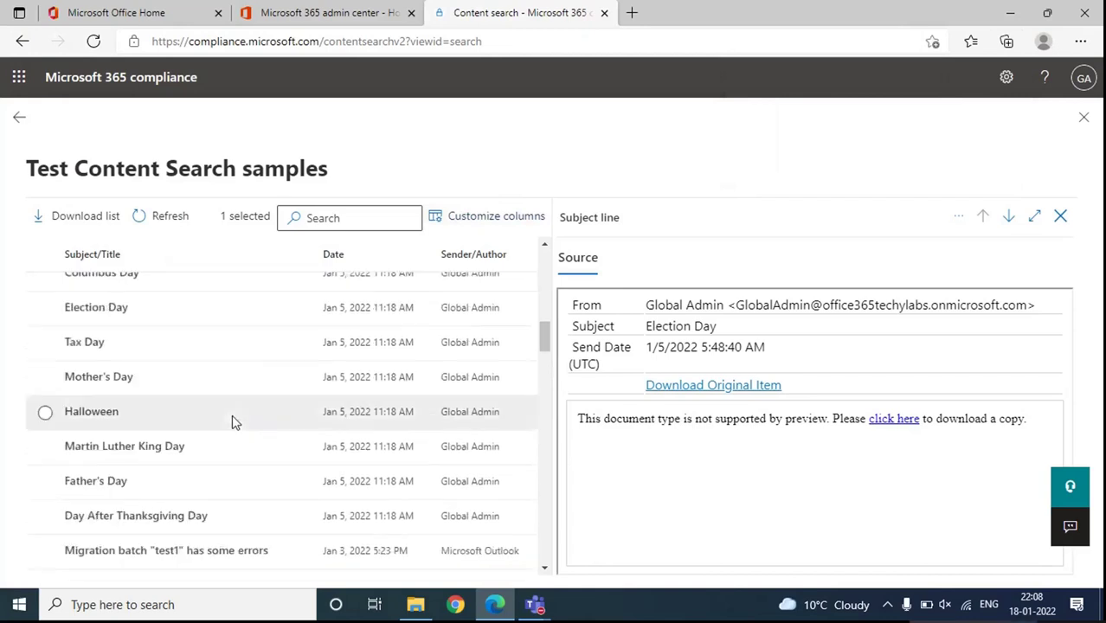
scroll(233, 423, "down", 6)
scroll(232, 423, "down", 1)
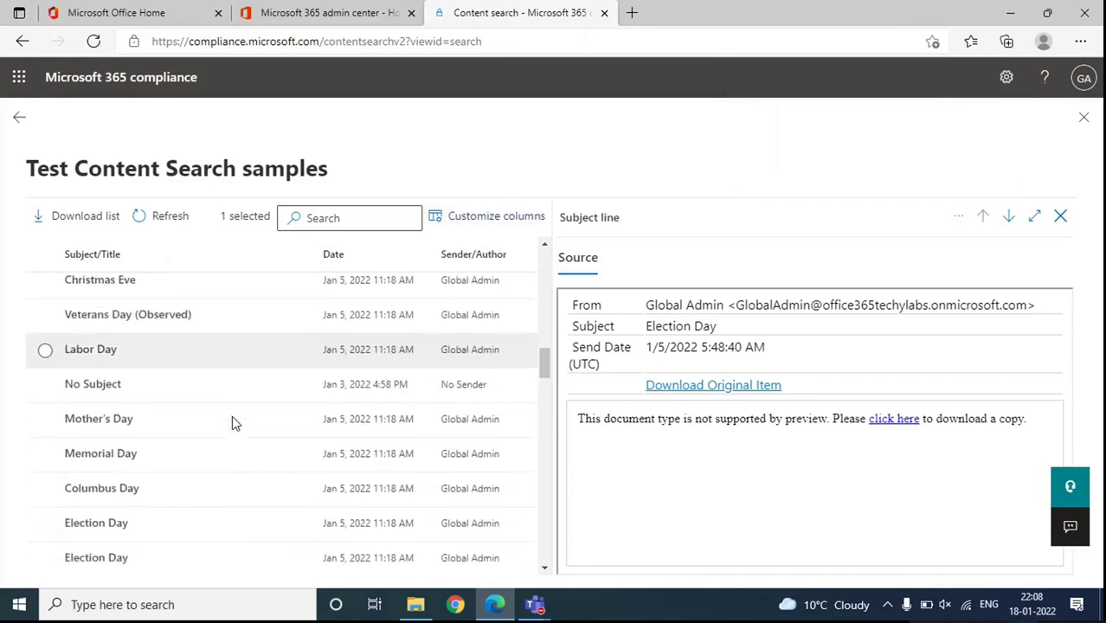
left_click(92, 385)
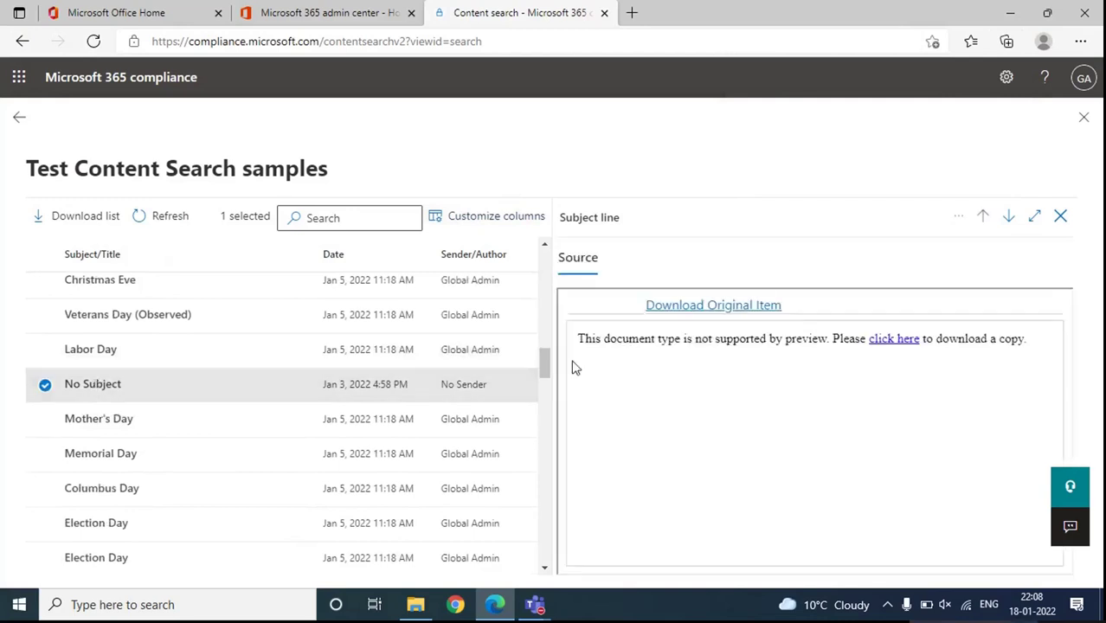
- Preview the "test 1" sample message, download its original item and view it in Outlook
scroll(75, 355, "down", 5)
scroll(75, 359, "down", 1)
scroll(75, 359, "down", 10)
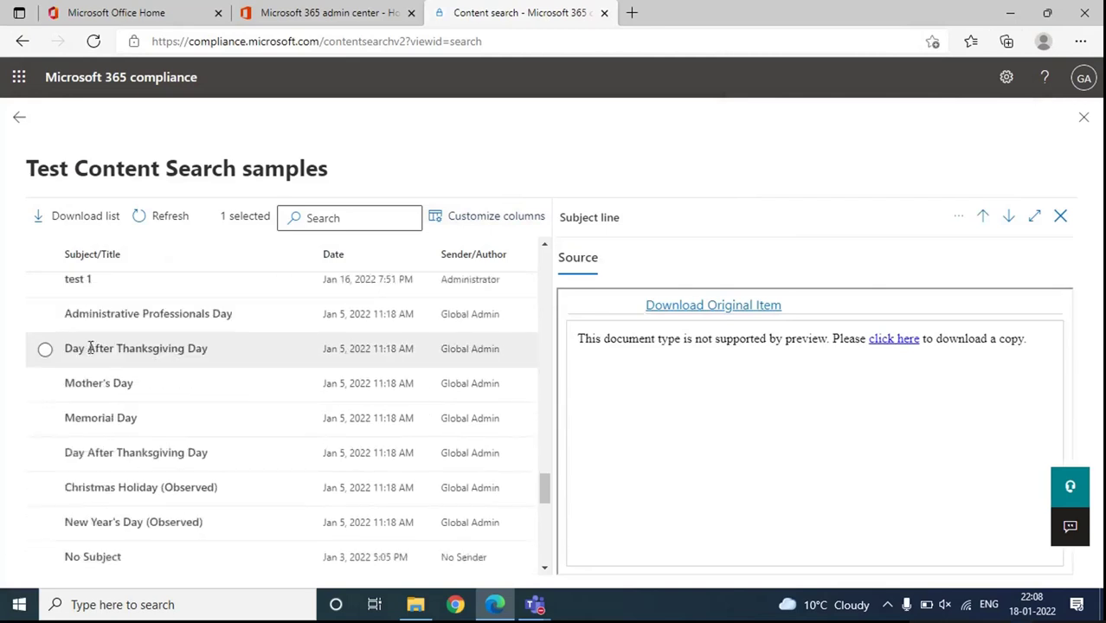
scroll(90, 348, "up", 1)
left_click(87, 329)
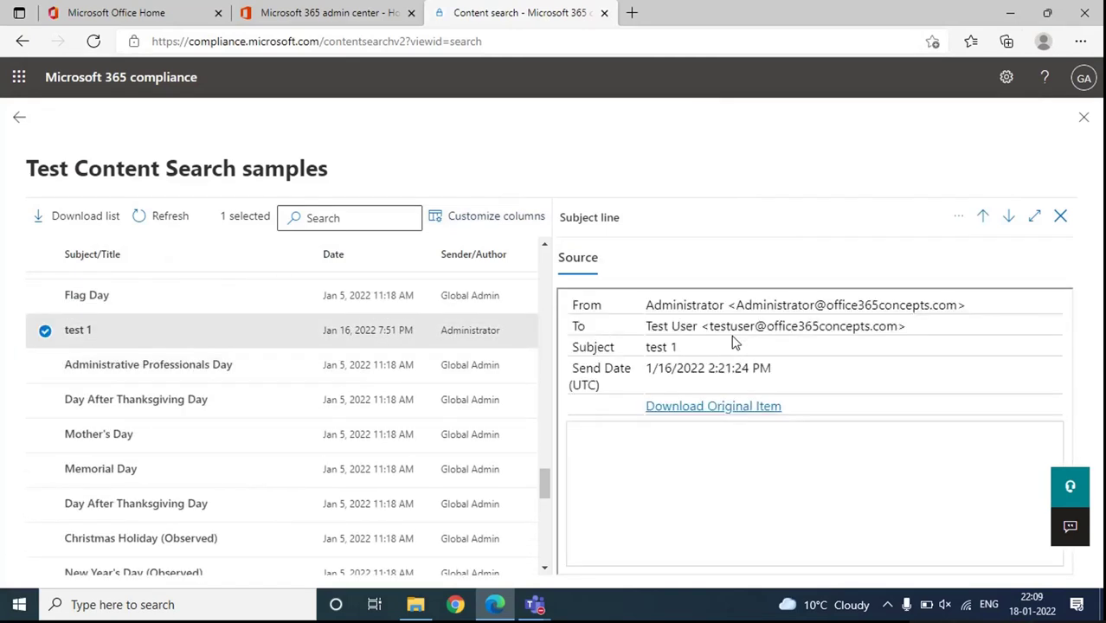
left_click(712, 407)
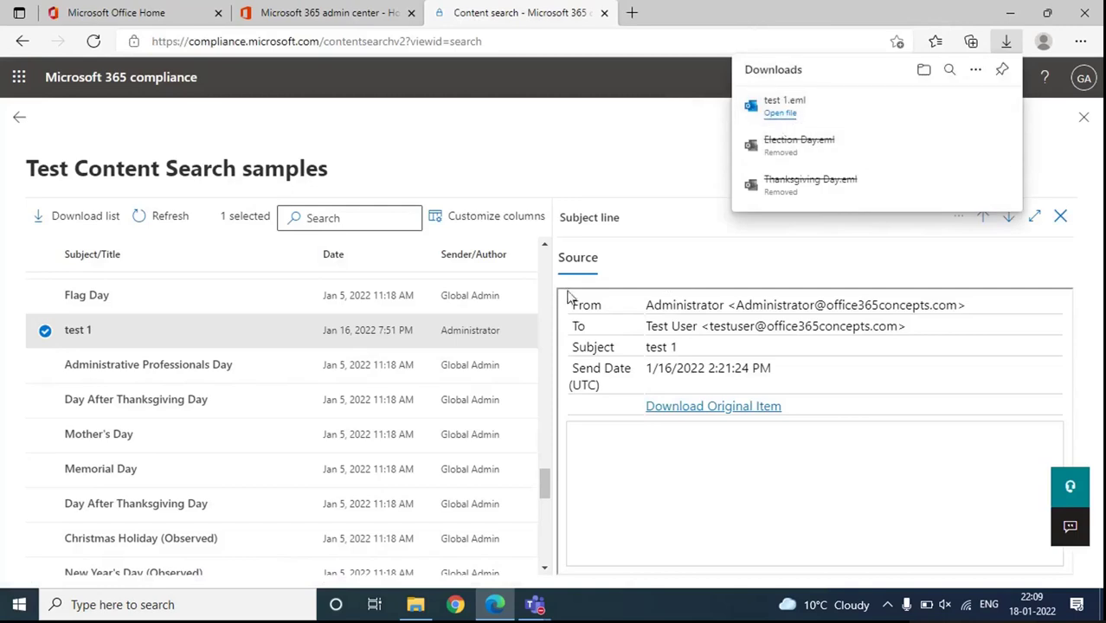
left_click(545, 319)
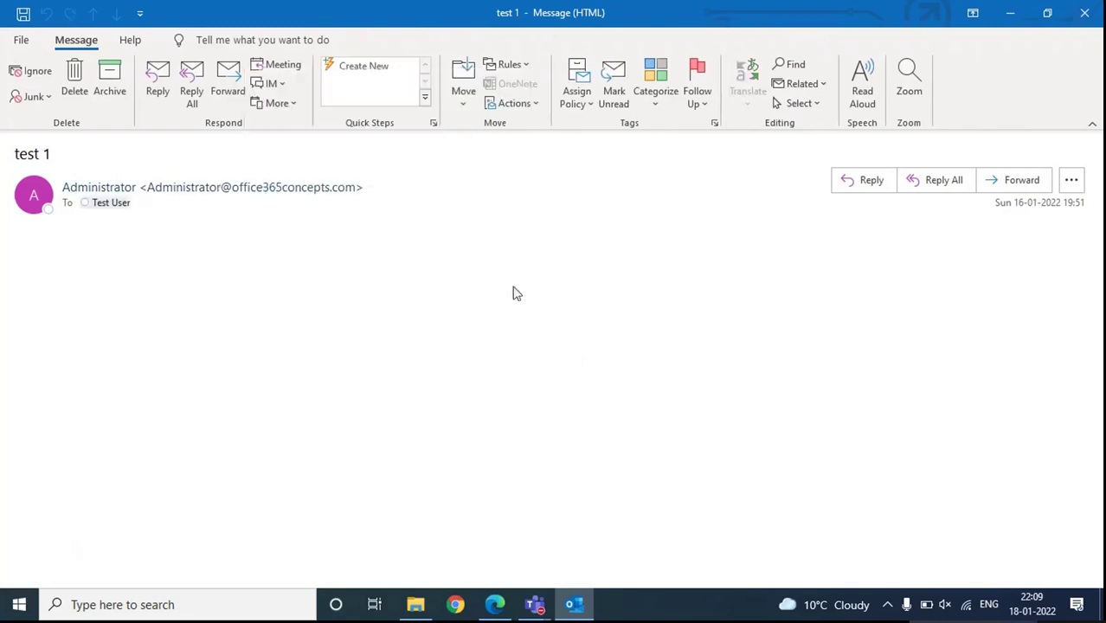
left_click(1084, 12)
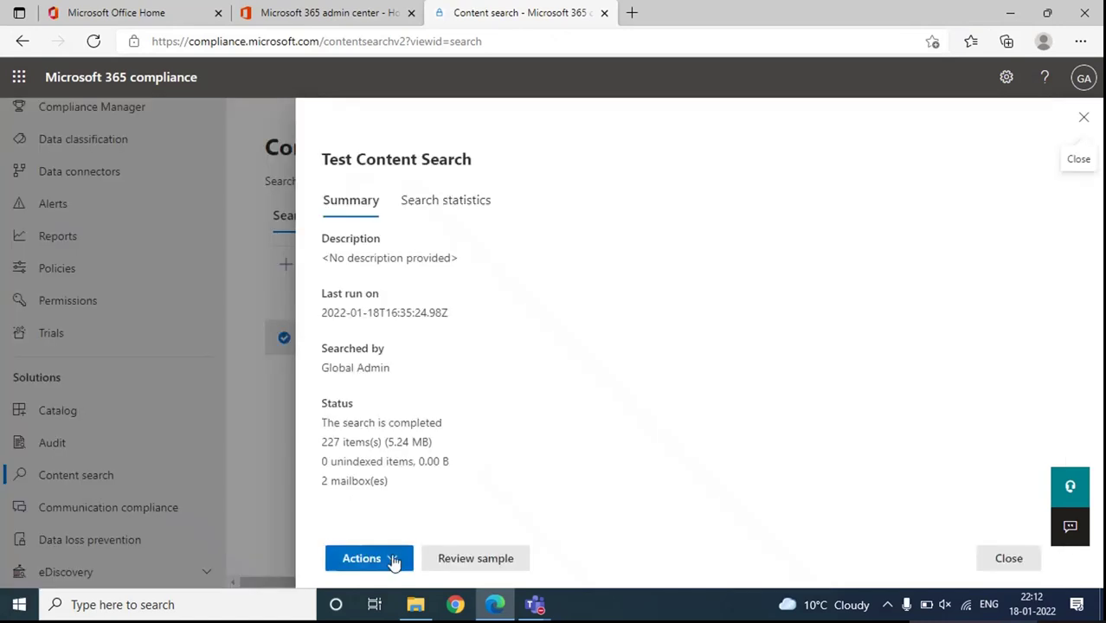
- Generate an export report for Test Content Search covering all items except unrecognized, encrypted or unindexed ones
left_click(392, 559)
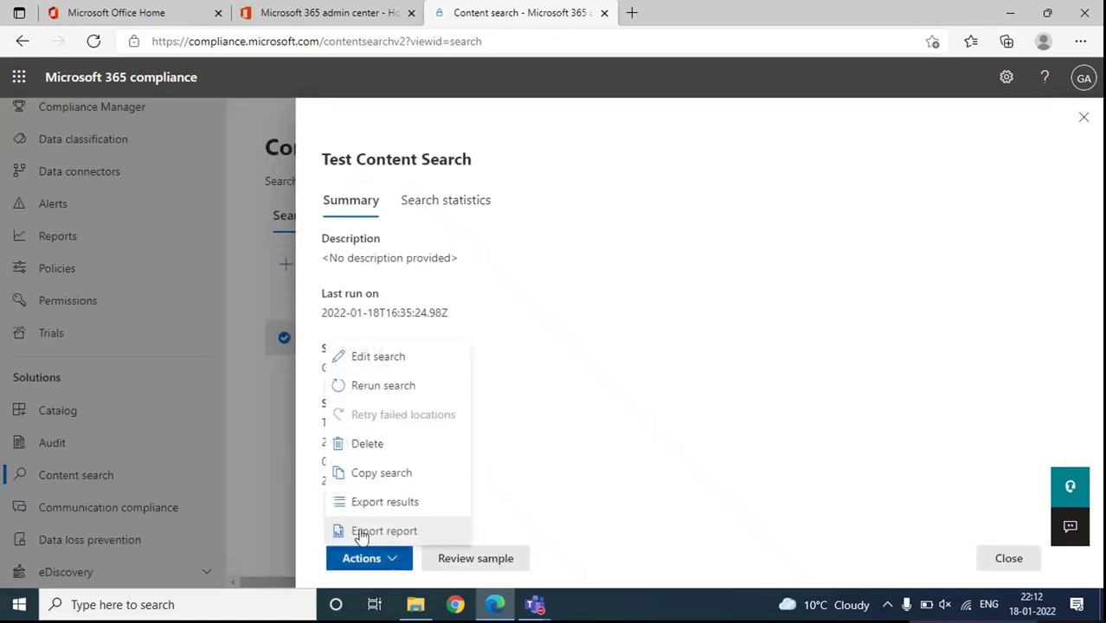
left_click(416, 534)
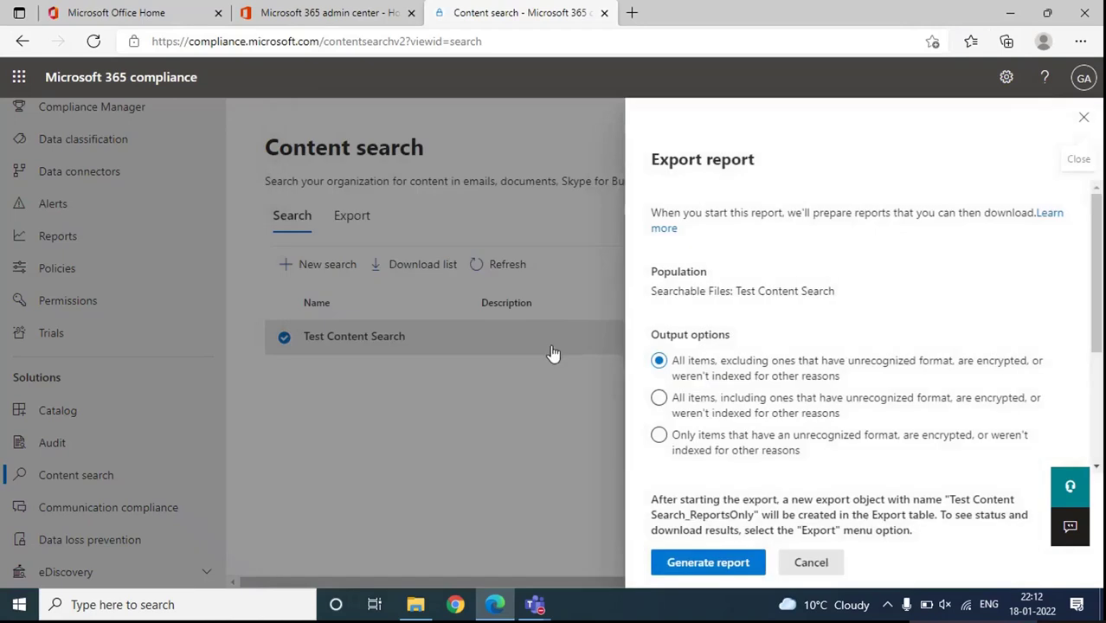
left_click(708, 564)
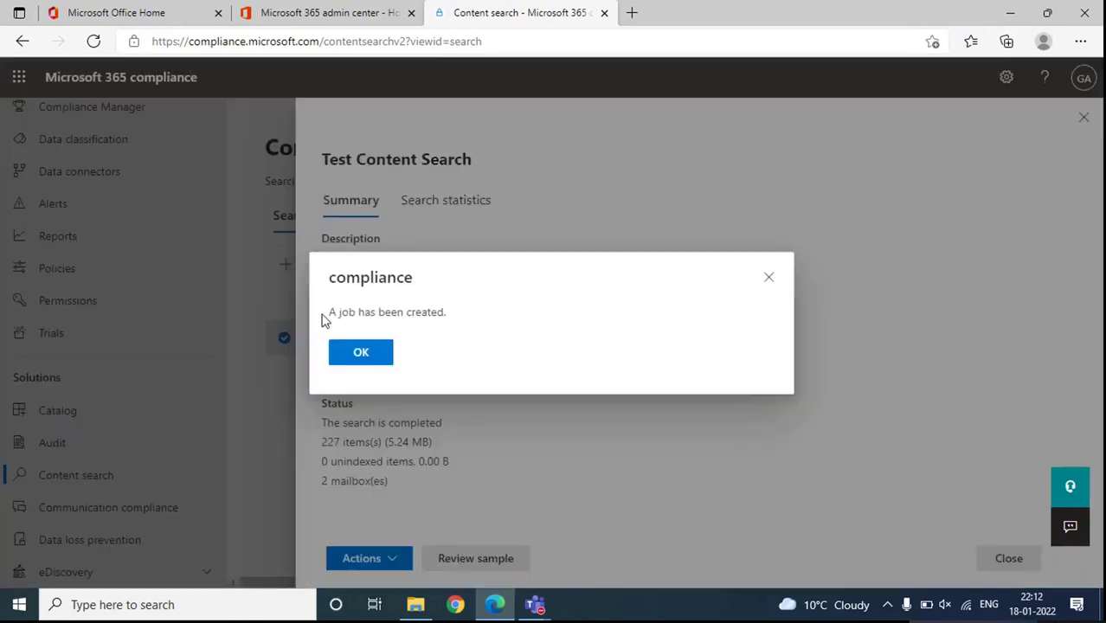
left_click_drag(331, 316, 466, 321)
left_click(452, 326)
left_click(364, 352)
- Open the Test Content Search_ReportsOnly export, refresh it and check its preparation status
left_click(351, 225)
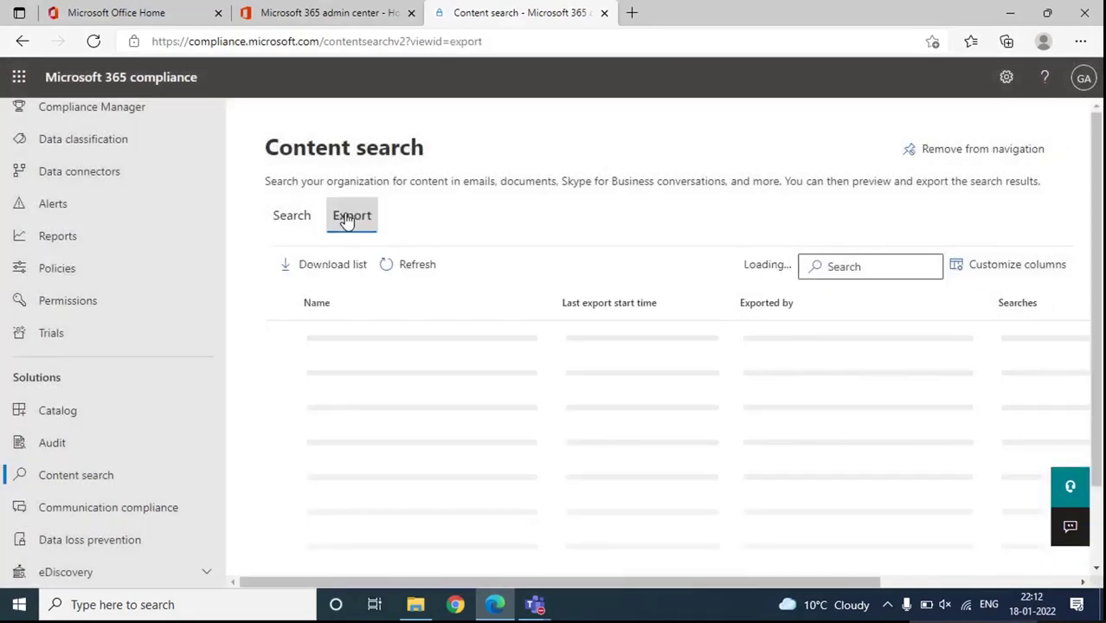
left_click(398, 336)
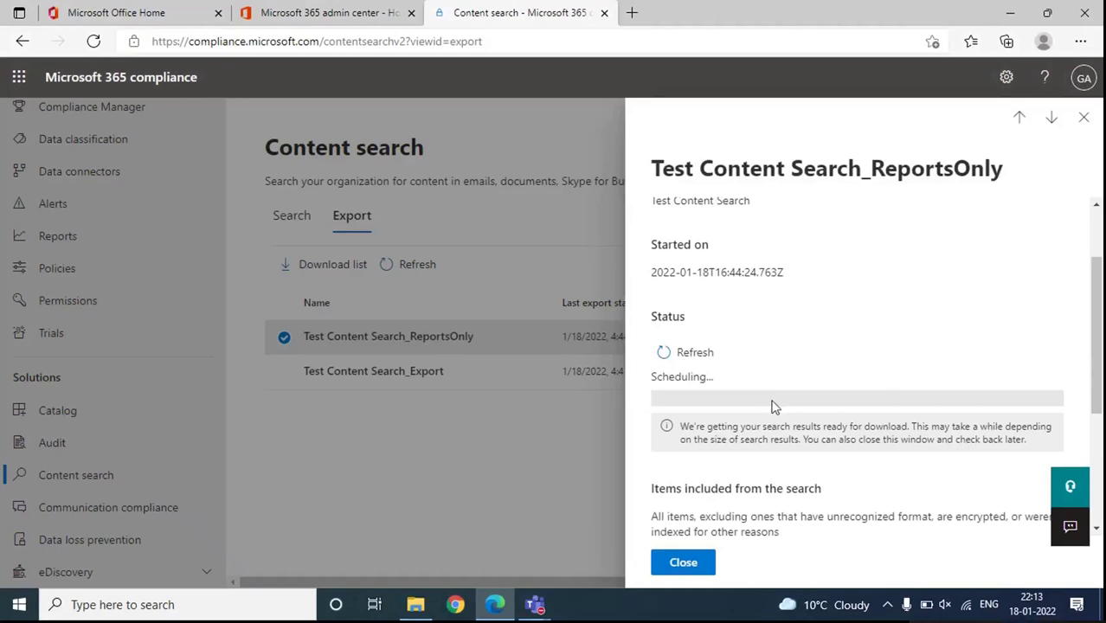
left_click(693, 357)
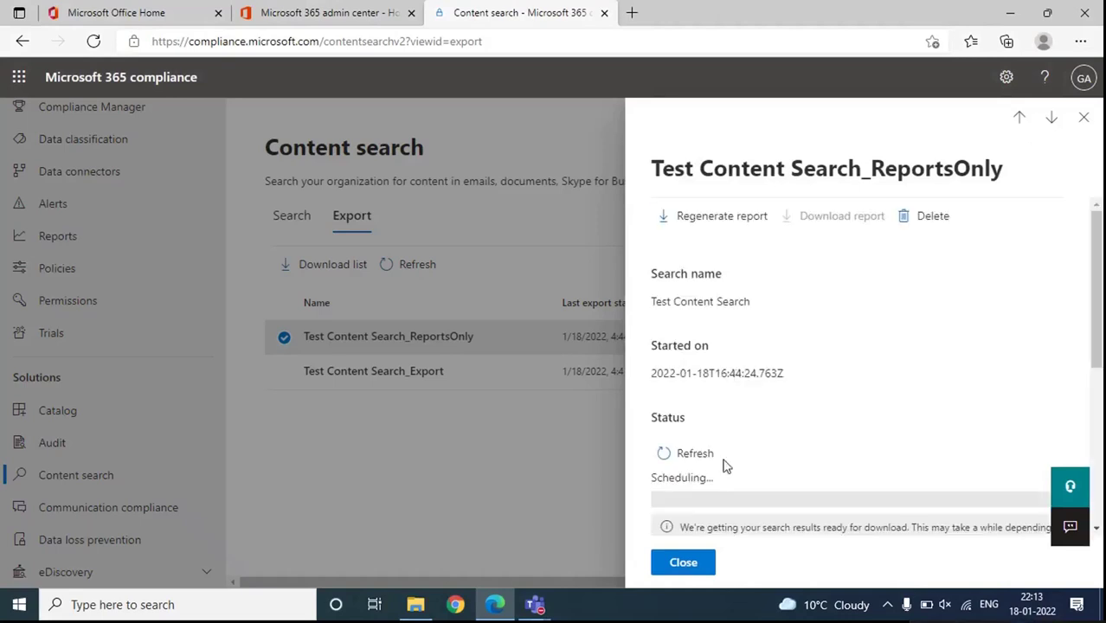
scroll(732, 446, "down", 1)
left_click_drag(750, 380, 644, 381)
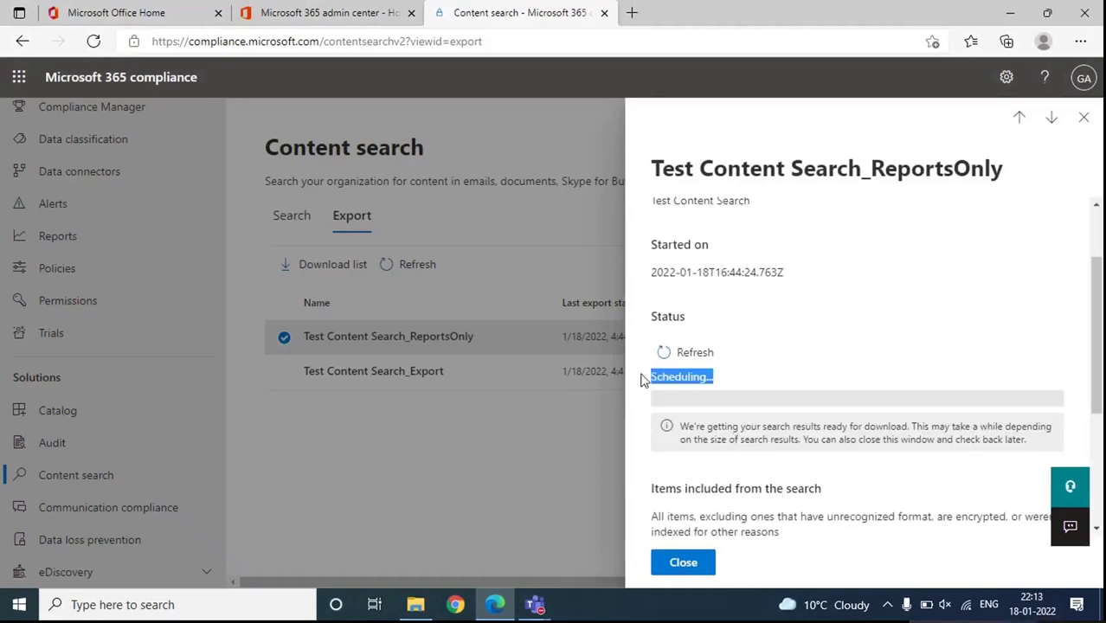
left_click(730, 378)
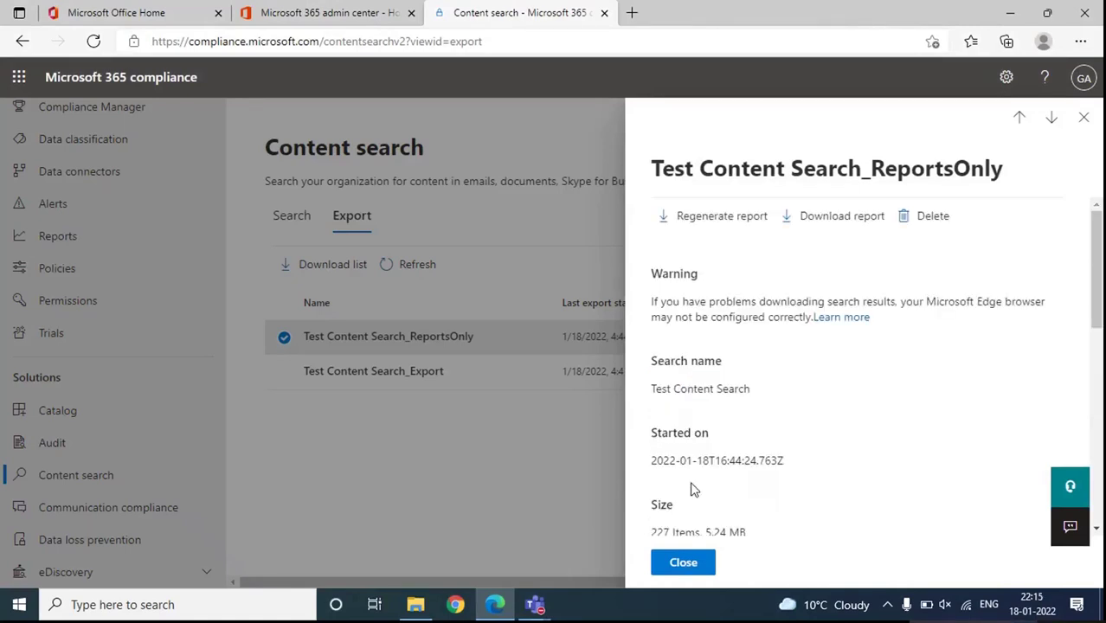
- Launch the report download in the eDiscovery Export Tool and paste in the export key copied from the export details
left_click(846, 226)
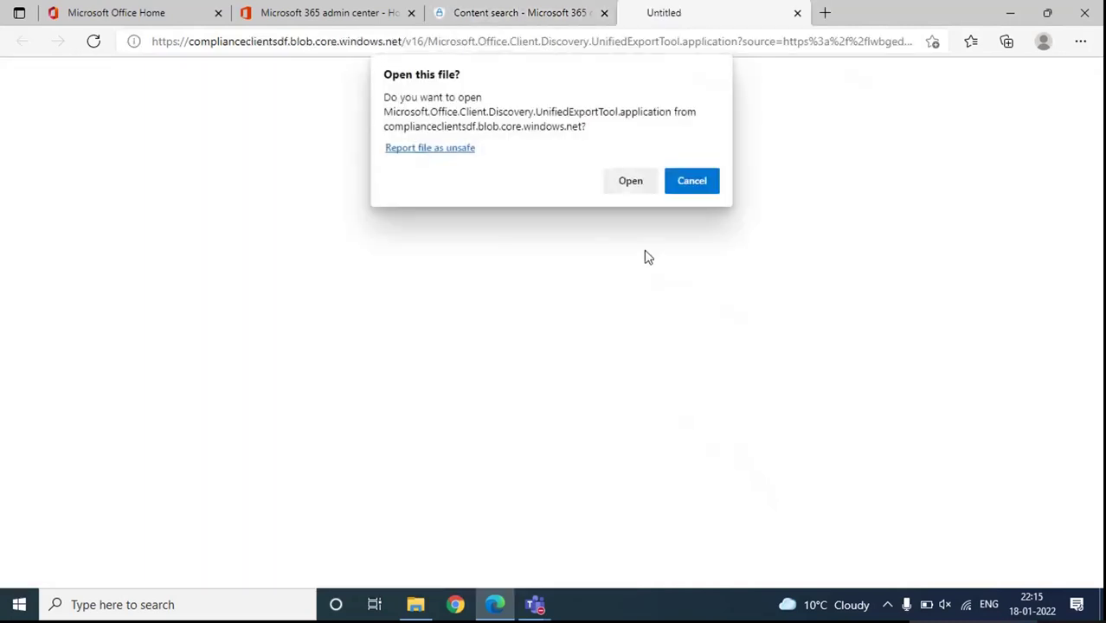
left_click(632, 181)
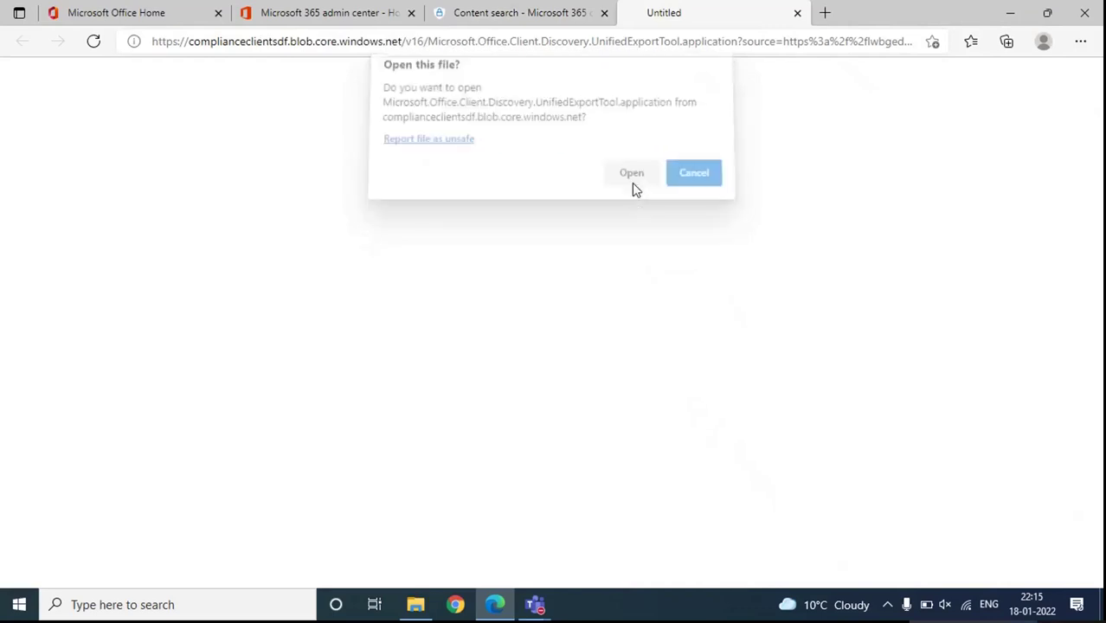
left_click(519, 15)
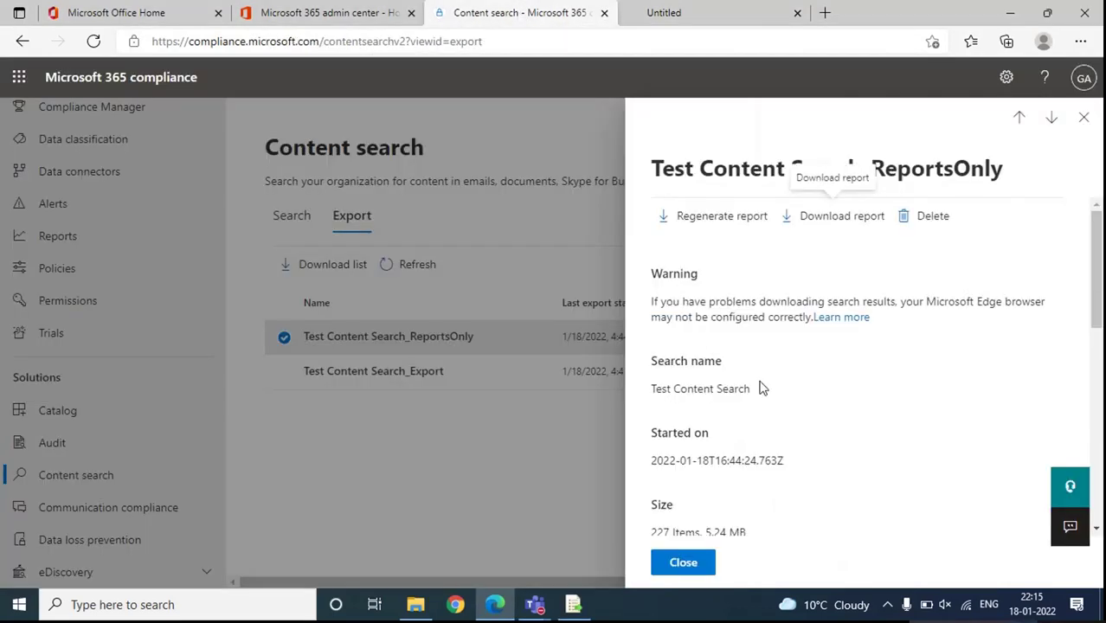
scroll(779, 381, "down", 2)
scroll(725, 367, "down", 1)
left_click_drag(682, 362, 857, 365)
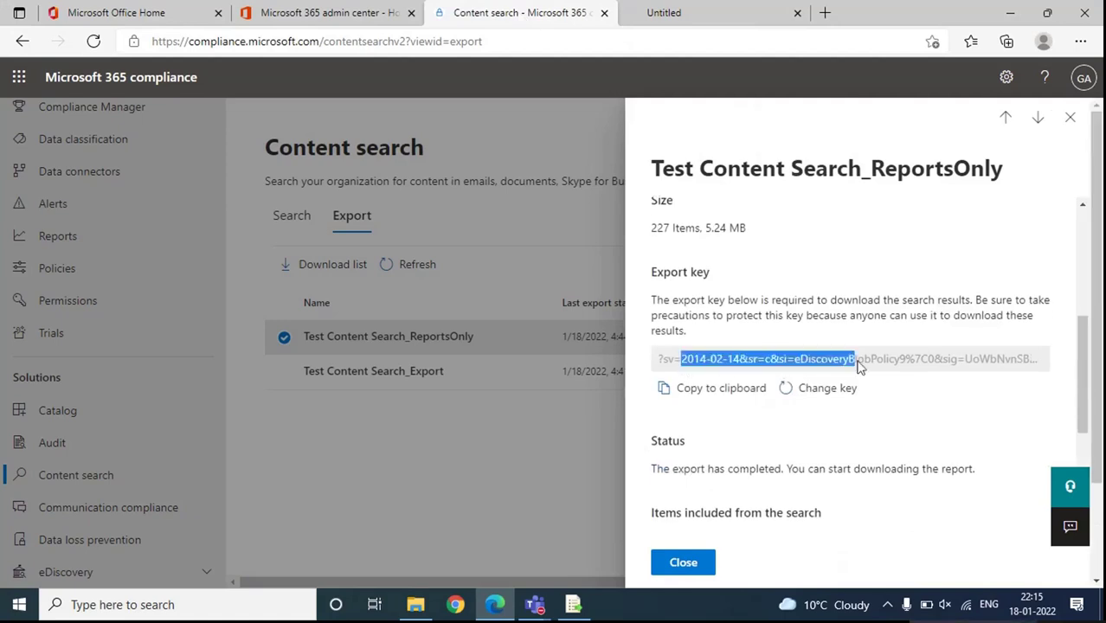
left_click(718, 388)
left_click(699, 19)
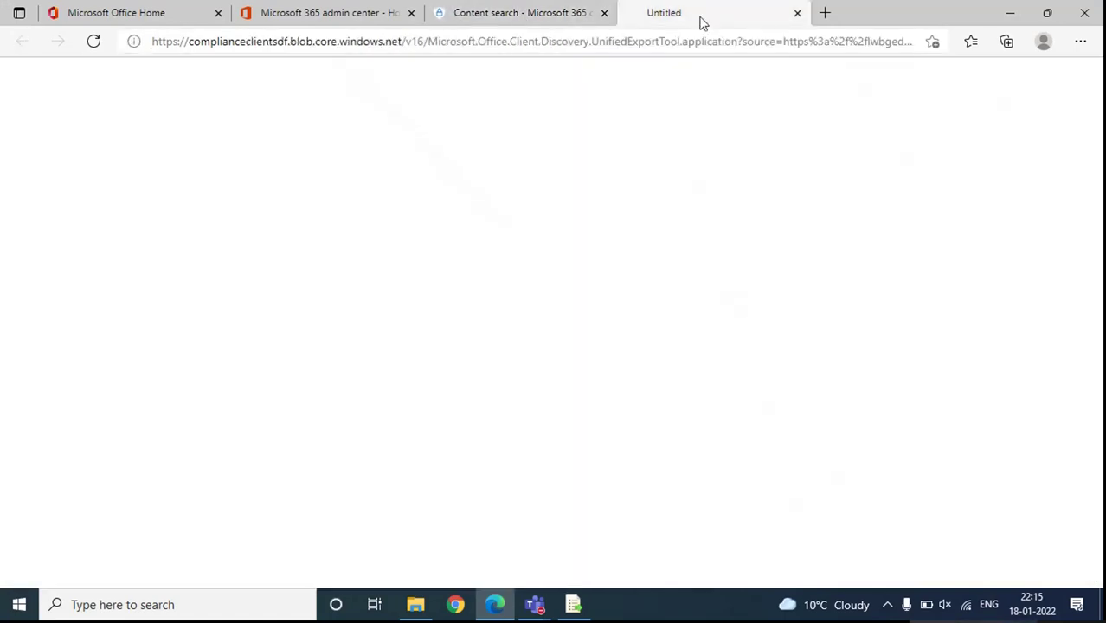
left_click(482, 277)
key("ctrl+v")
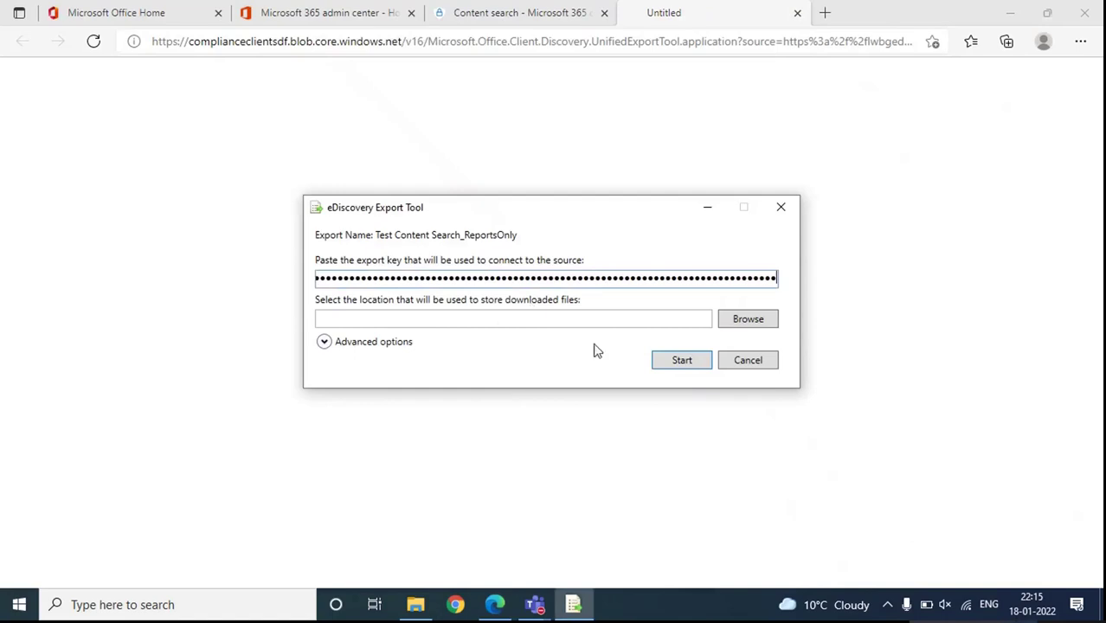
- Set the download location to Local Disk (C:) and start downloading the Test Content Search_ReportsOnly export
left_click(746, 322)
scroll(595, 343, "down", 3)
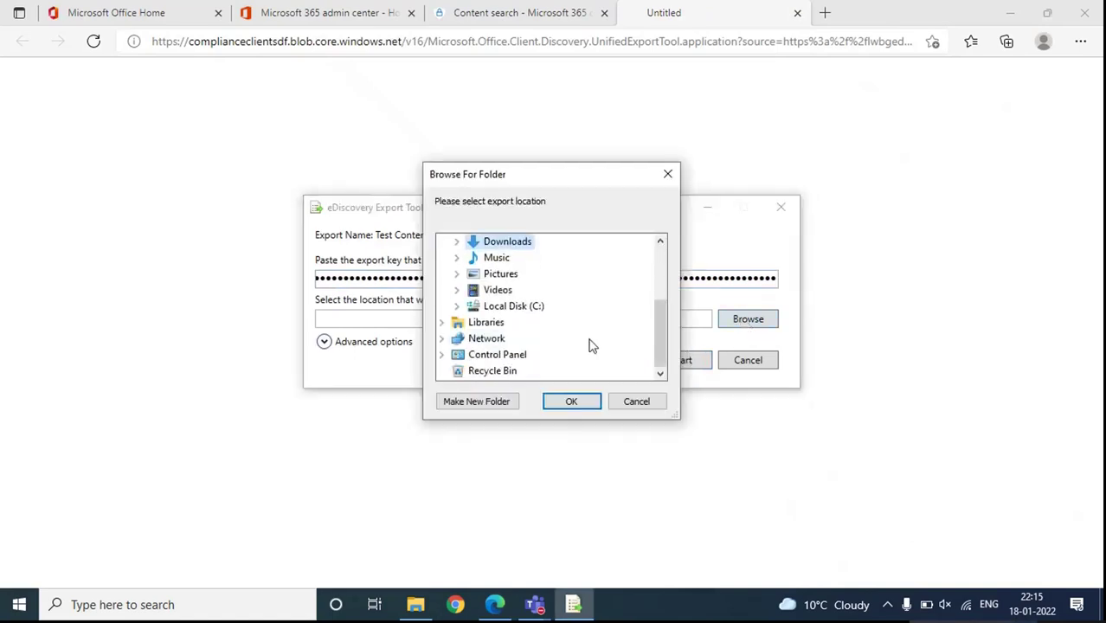
left_click(522, 307)
left_click(571, 400)
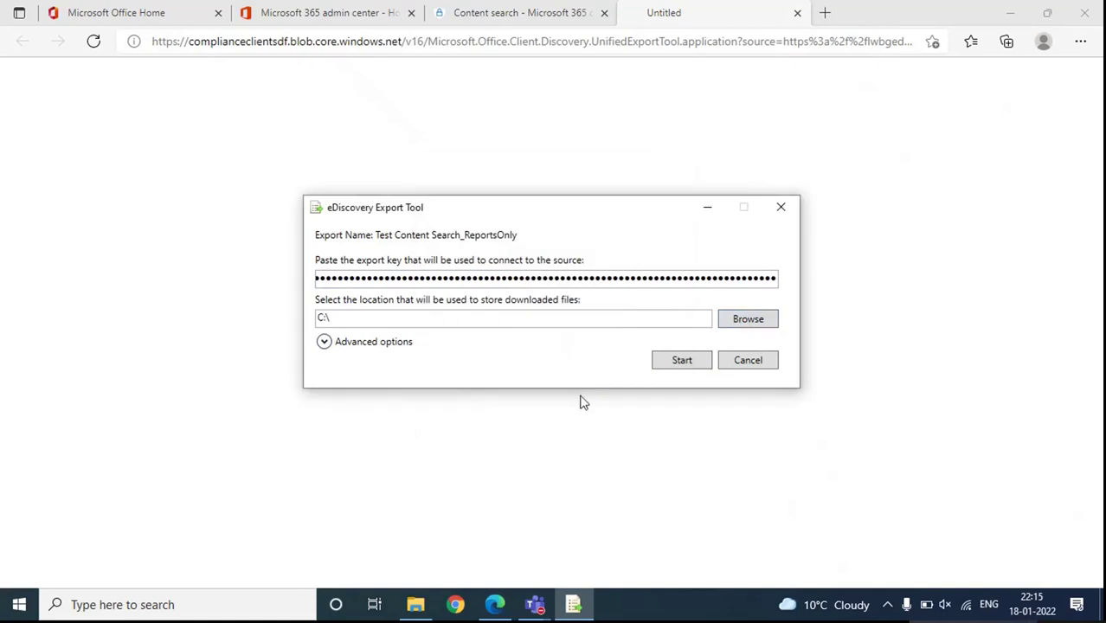
left_click(681, 362)
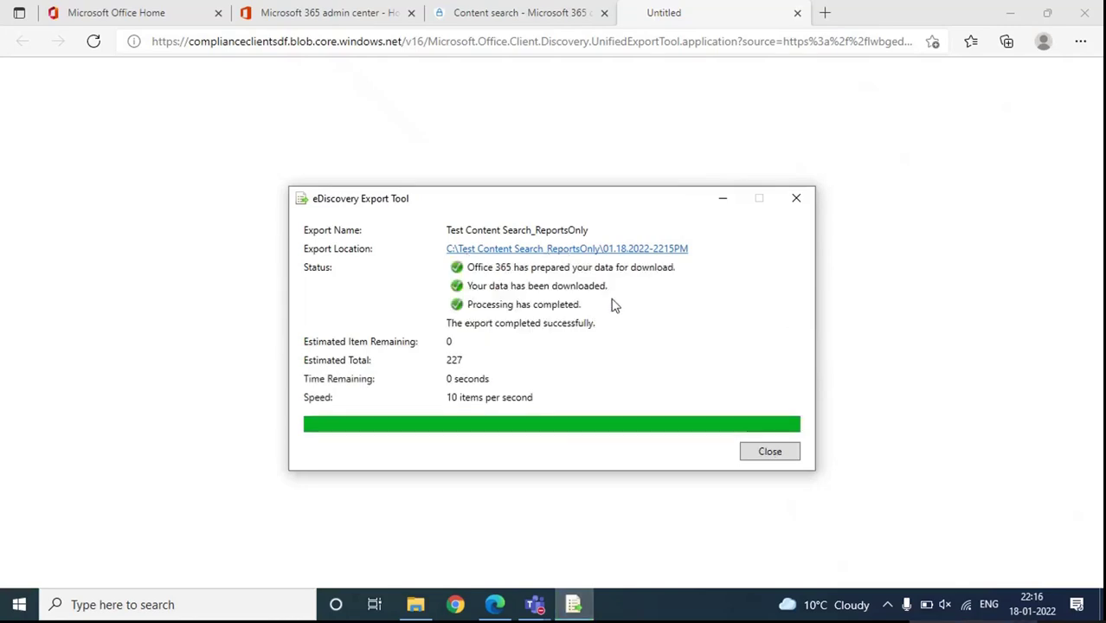
- Open the Export Summary file from the export location, collapse the formula bar and fit columns A and B to their contents
left_click(556, 249)
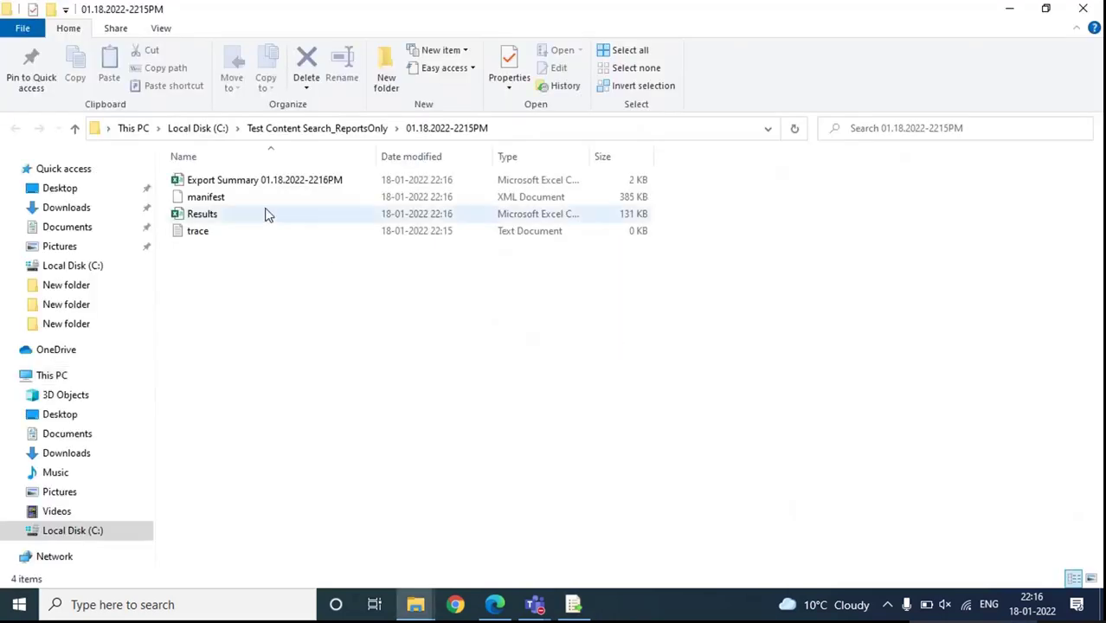
double_click(216, 181)
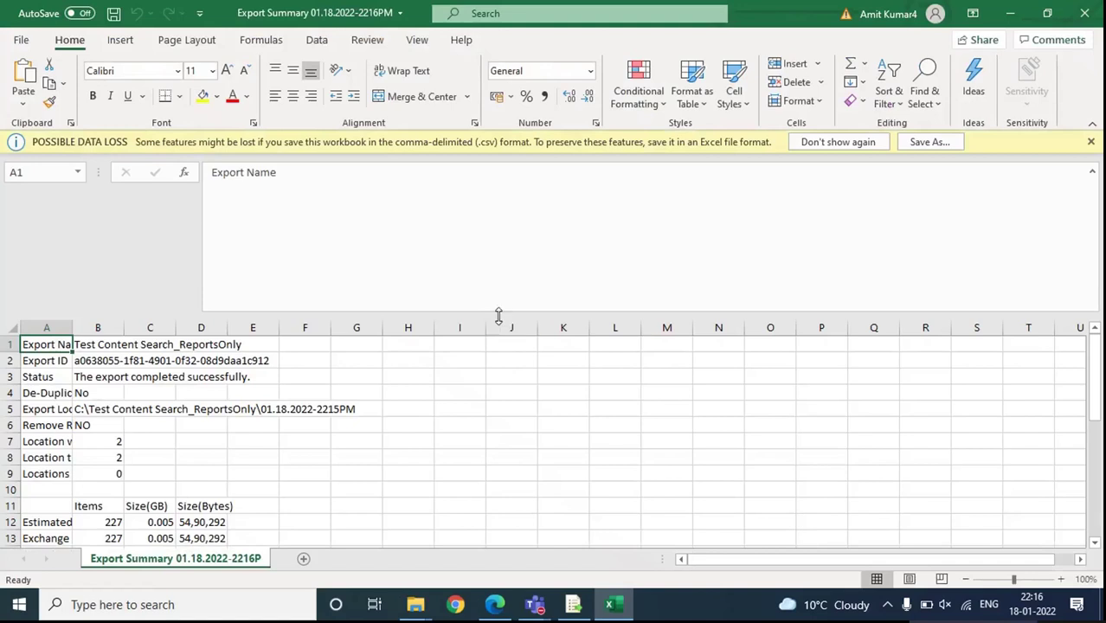
left_click_drag(498, 314, 480, 197)
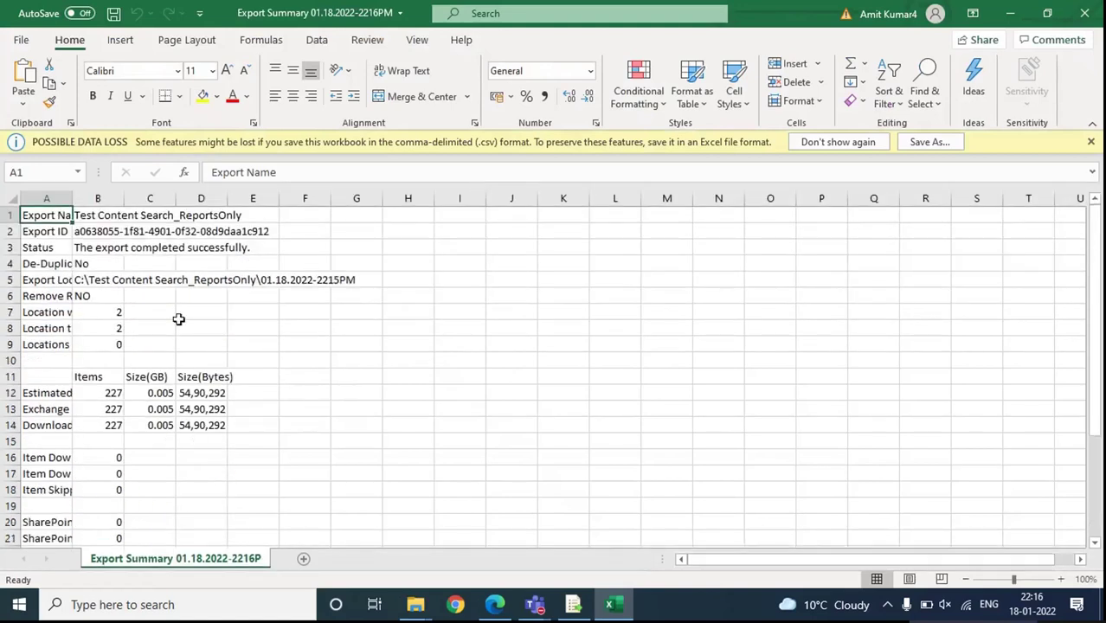
double_click(73, 198)
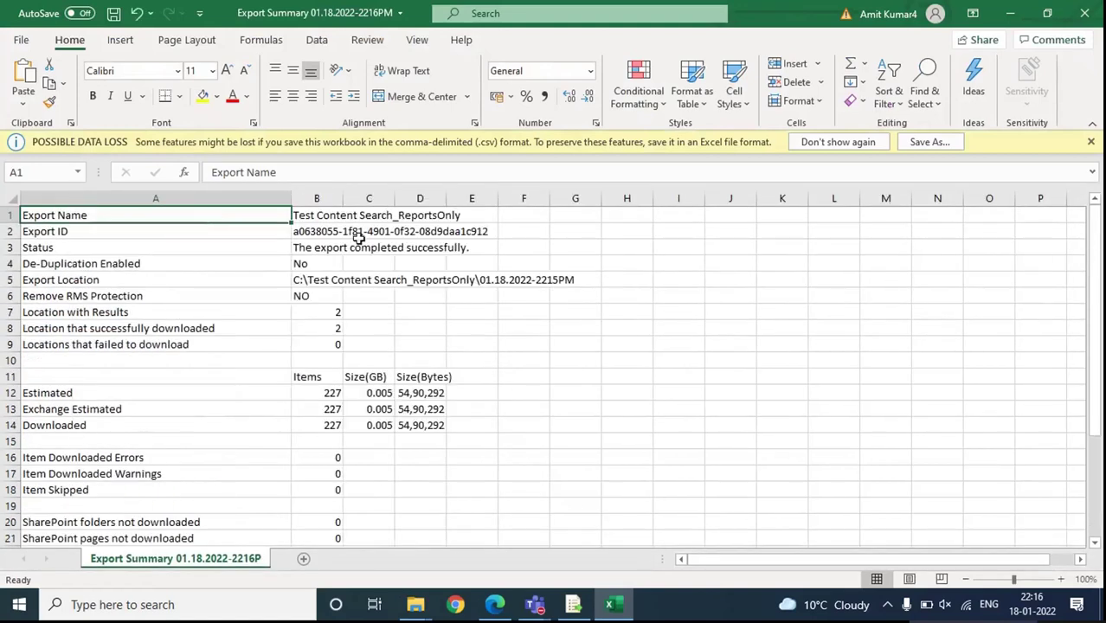
double_click(342, 198)
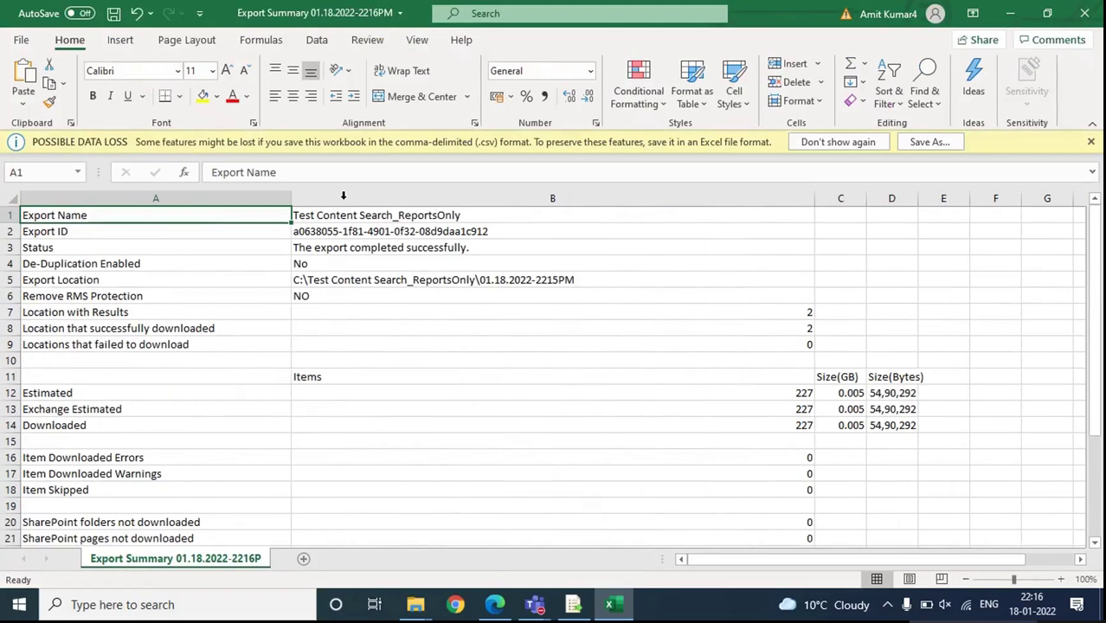
- Review the summary's export status, item counts, download errors, skipped items and searched locations, and close the file without saving
left_click(319, 252)
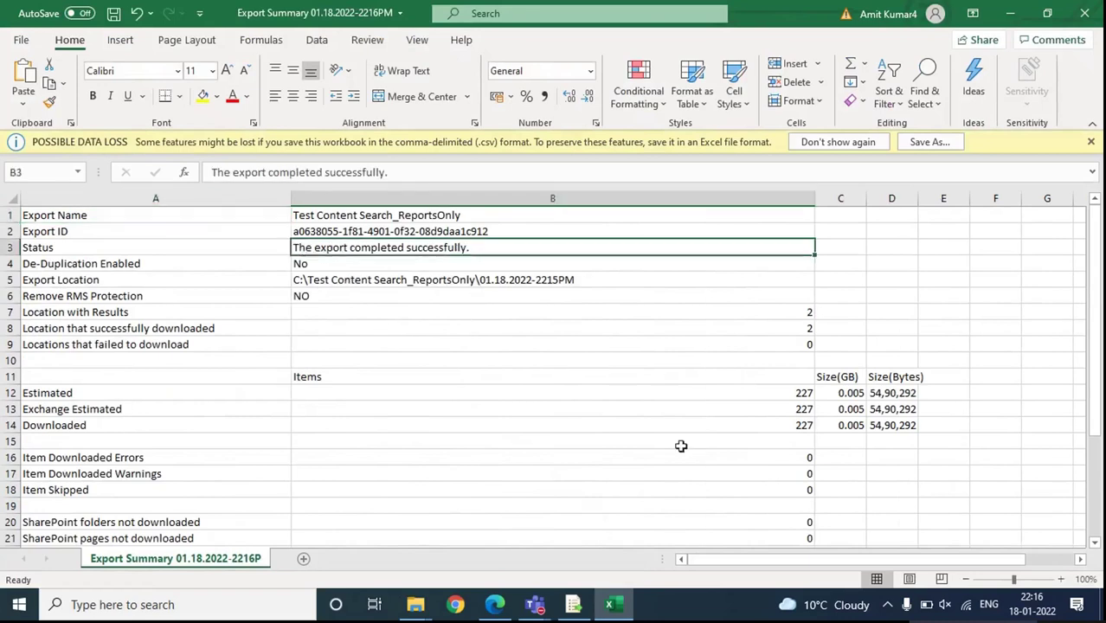
left_click_drag(59, 393, 751, 430)
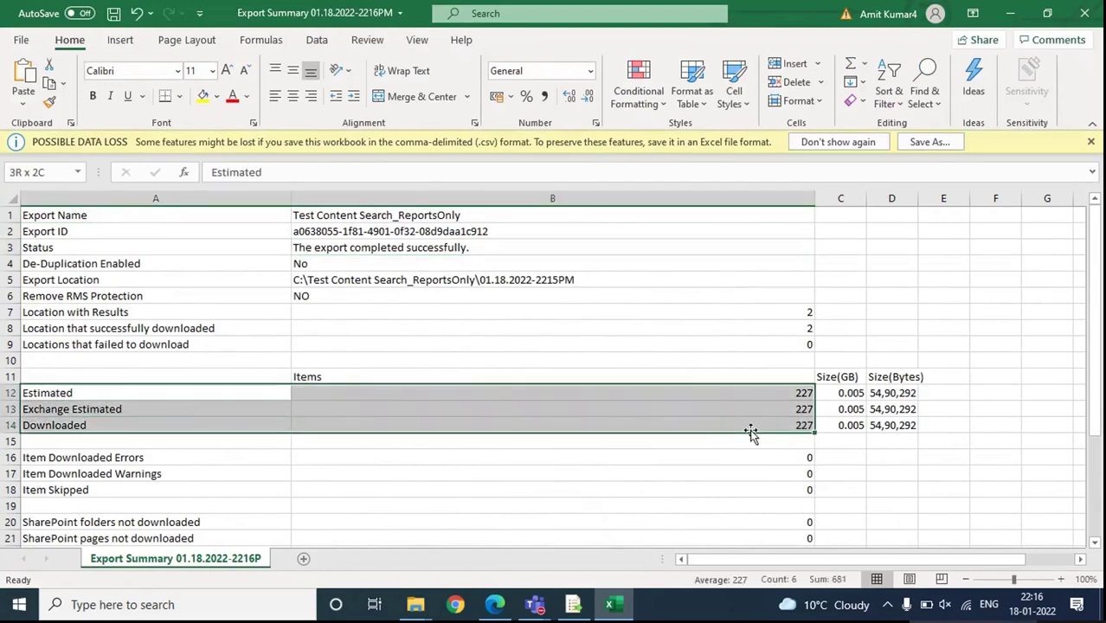
scroll(177, 451, "down", 2)
left_click_drag(76, 361, 668, 397)
left_click_drag(783, 394, 810, 390)
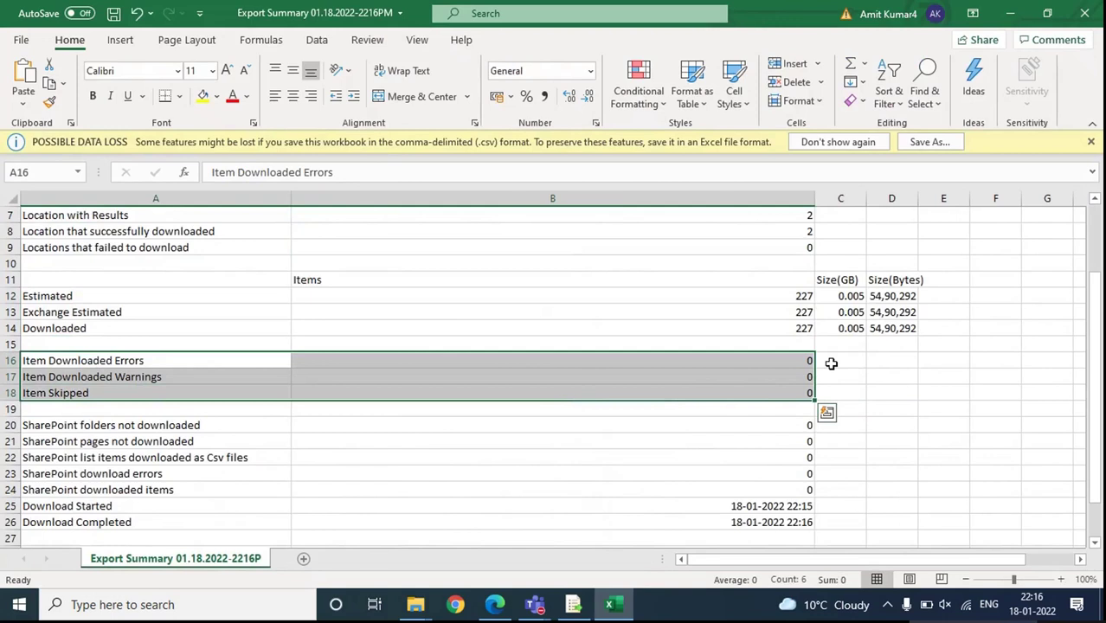
left_click(831, 363)
left_click_drag(51, 394, 711, 390)
left_click_drag(814, 200, 616, 200)
left_click_drag(521, 201, 522, 201)
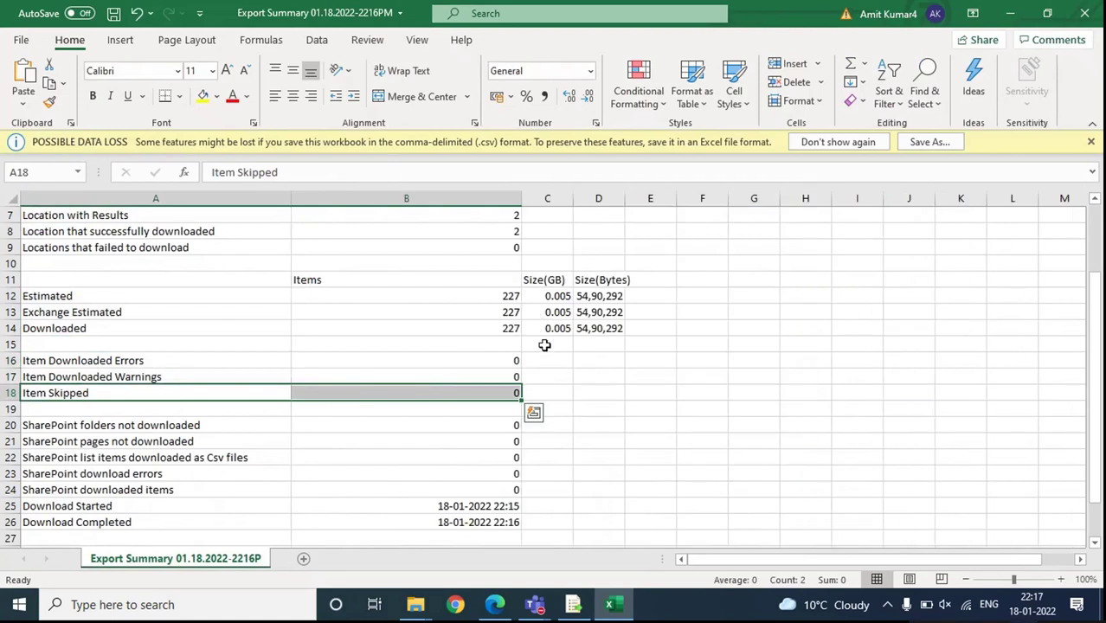
left_click(556, 371)
scroll(550, 443, "down", 2)
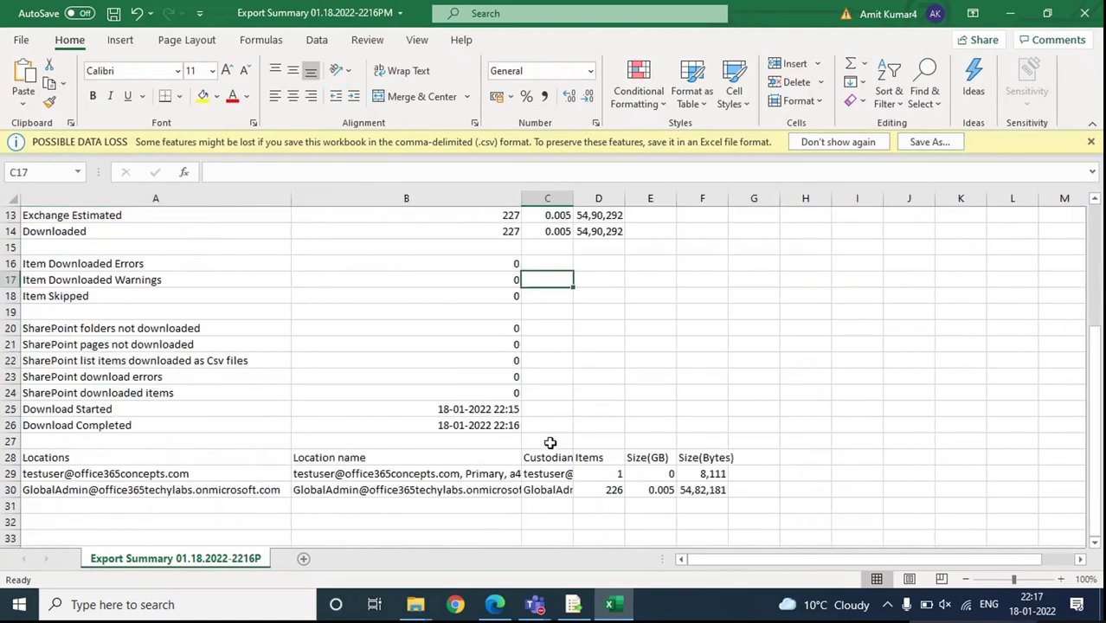
left_click(1084, 13)
left_click(554, 320)
- Open the Results file from the export folder and look over its rows and column headings through Size (KB)
left_click(204, 218)
double_click(204, 218)
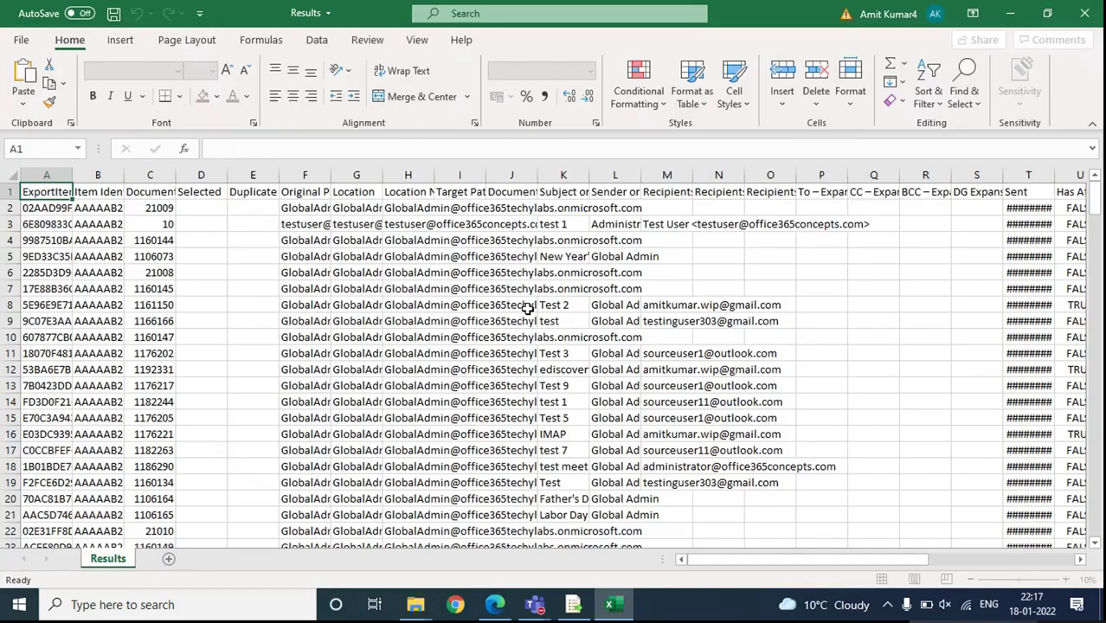
scroll(545, 316, "down", 6)
scroll(439, 328, "up", 5)
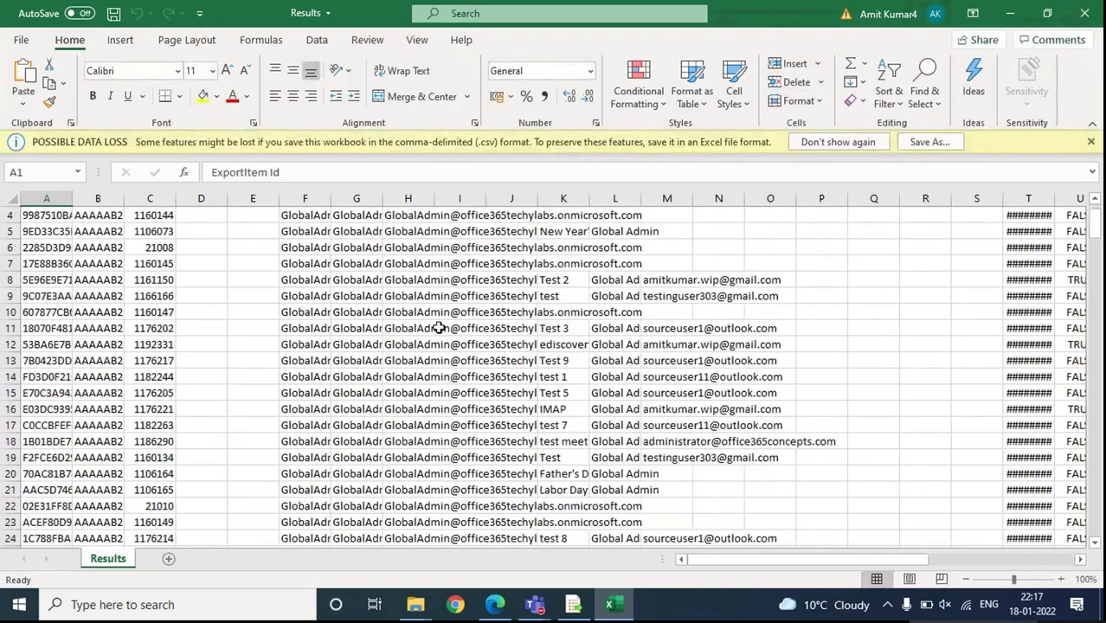
scroll(439, 328, "up", 1)
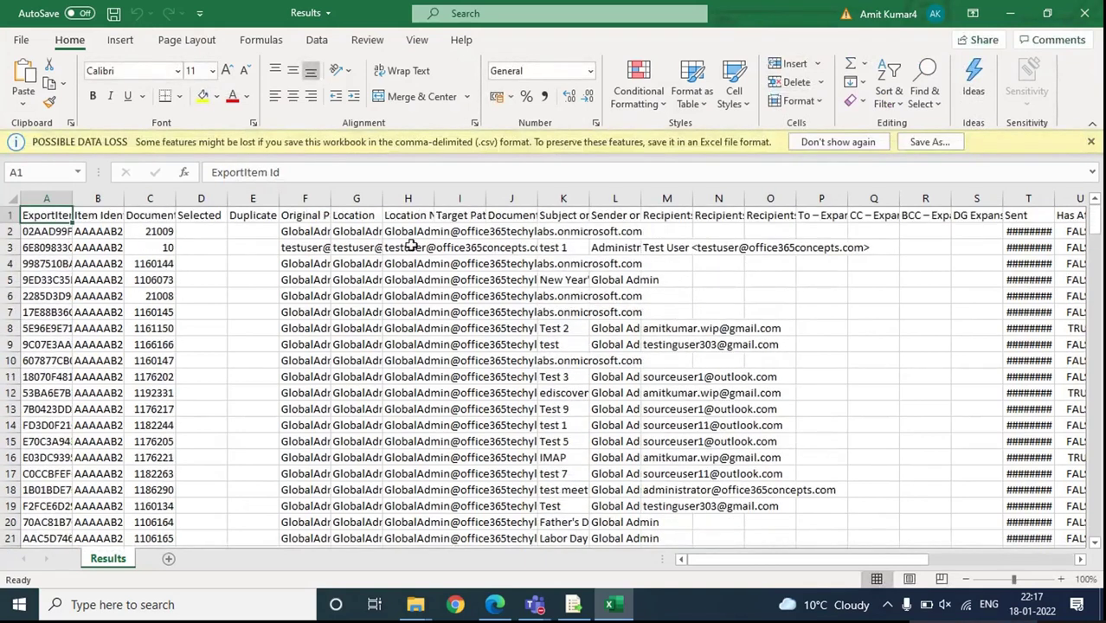
left_click_drag(123, 214, 1085, 216)
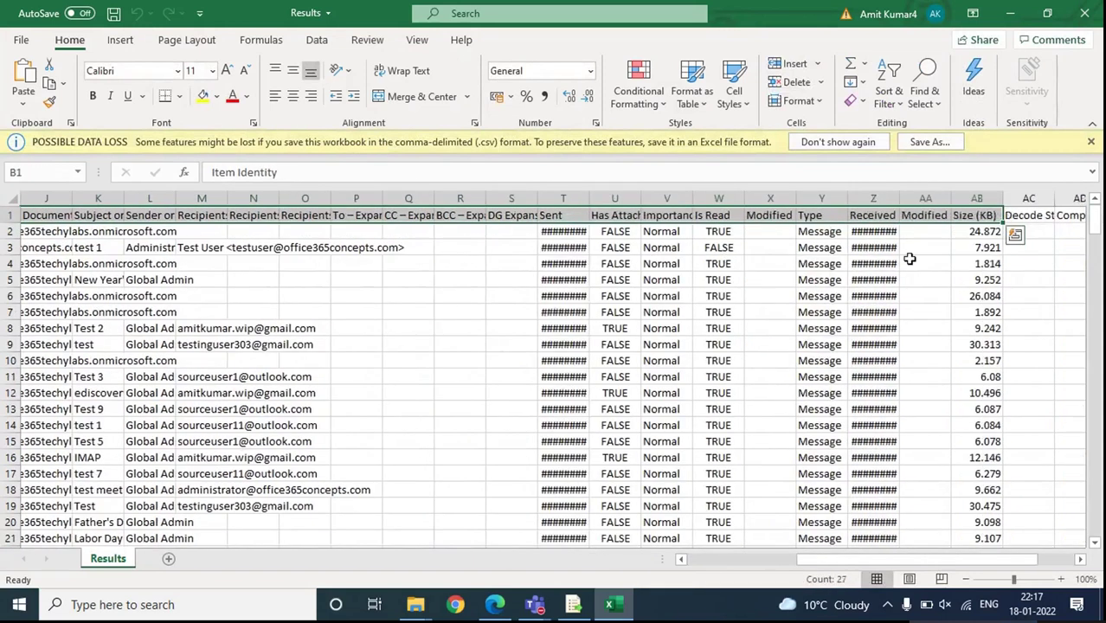
- Examine the Is Read, Has Attachments and Type columns of the exported items
left_click(769, 263)
left_click_drag(710, 230, 718, 441)
left_click_drag(615, 231, 620, 441)
left_click_drag(819, 231, 820, 538)
scroll(818, 392, "down", 18)
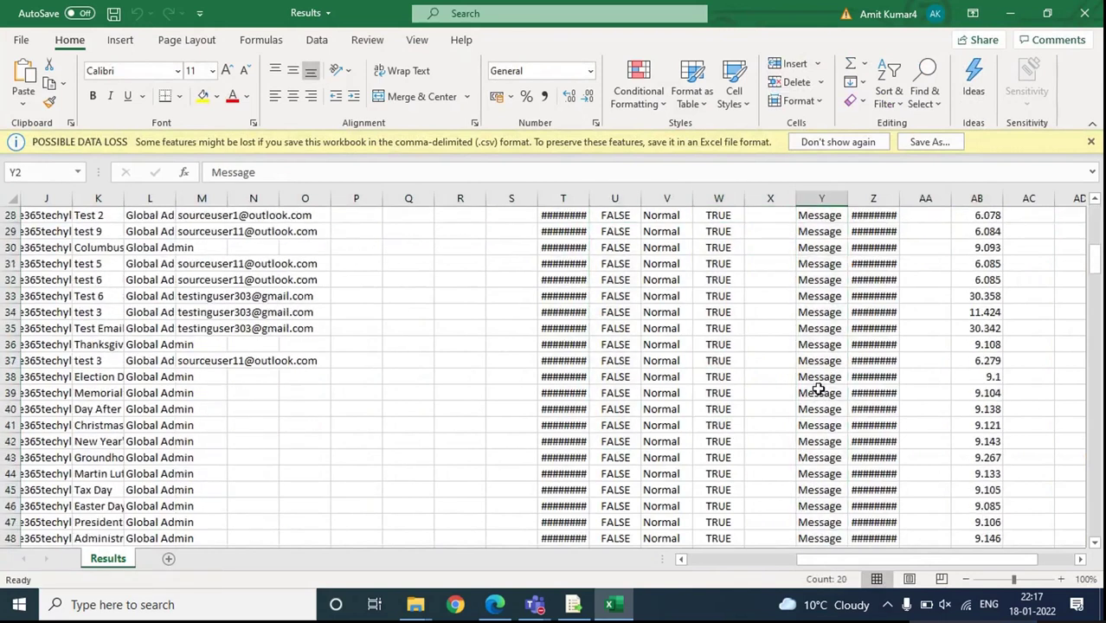
scroll(818, 392, "down", 7)
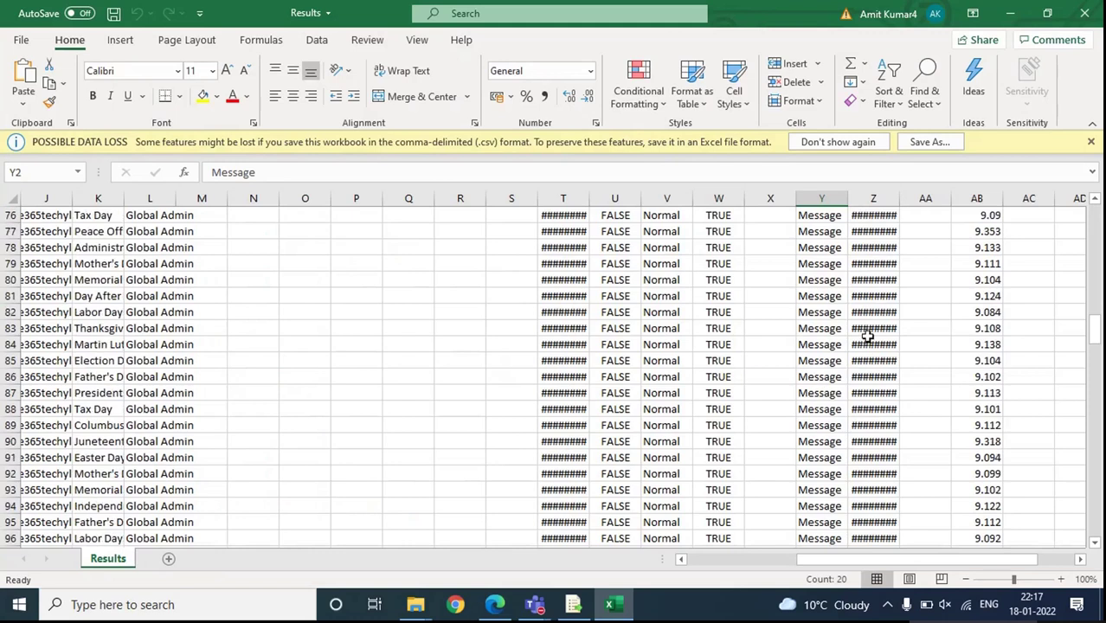
scroll(867, 336, "up", 5)
left_click_drag(1095, 316, 994, 224)
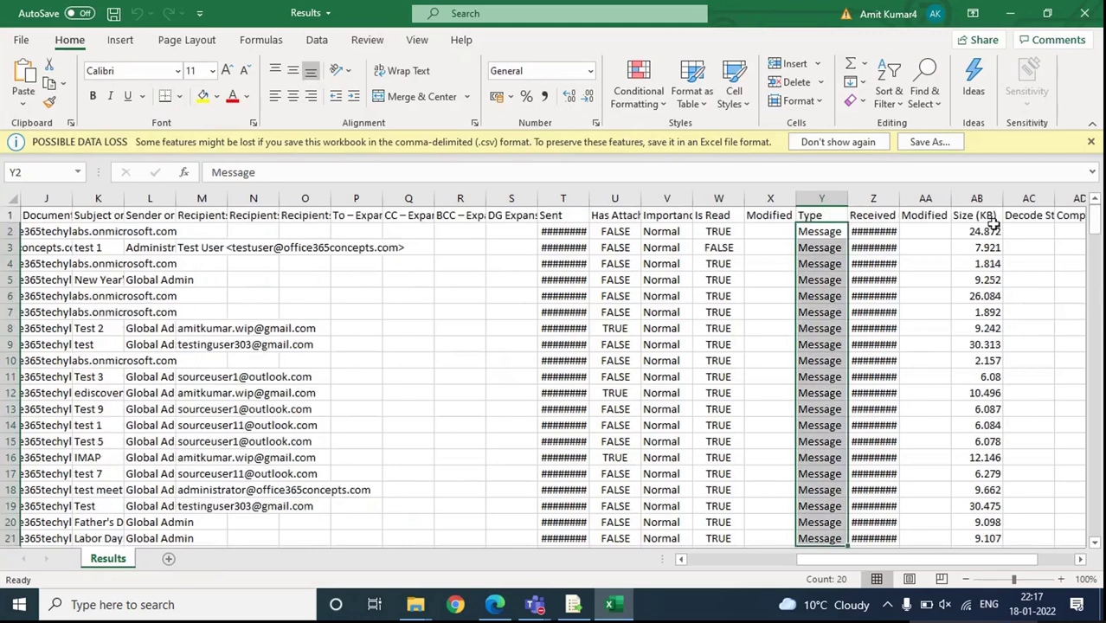
- Widen the Received or Created column to show its dates, review the item sizes, and close the Results file without saving
double_click(897, 199)
left_click_drag(903, 232, 904, 442)
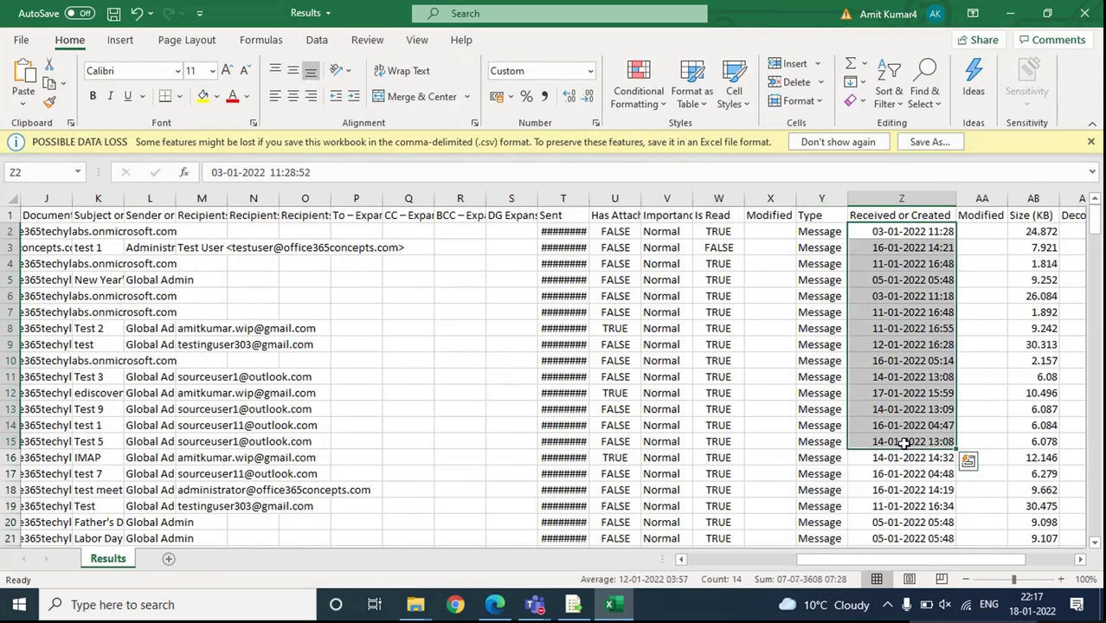
left_click_drag(1026, 231, 1030, 490)
left_click(1032, 345)
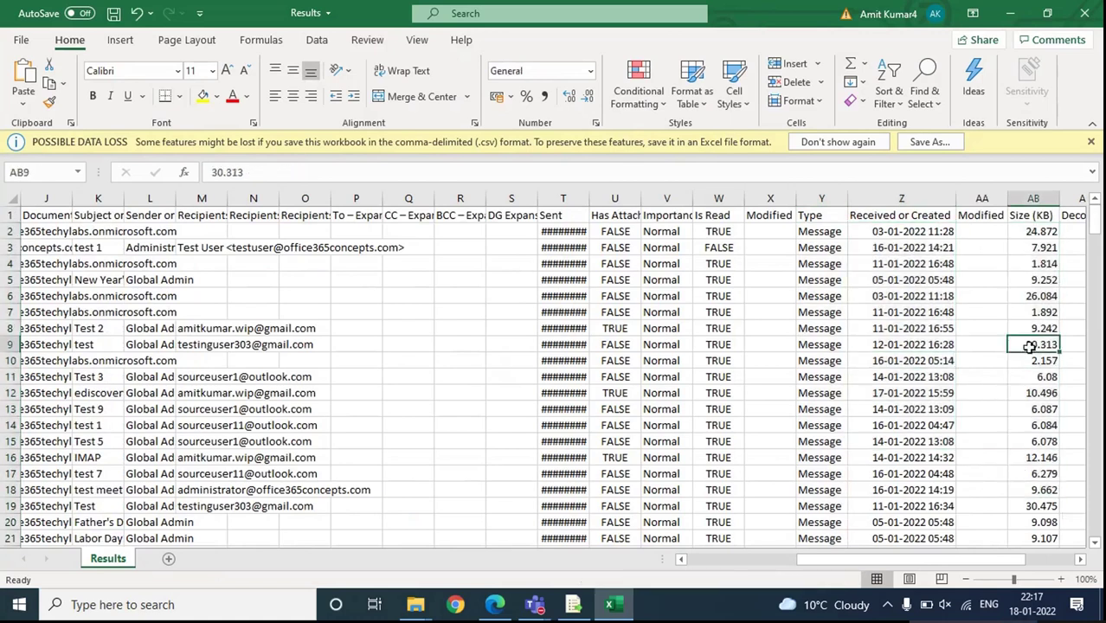
left_click(1081, 16)
left_click(552, 321)
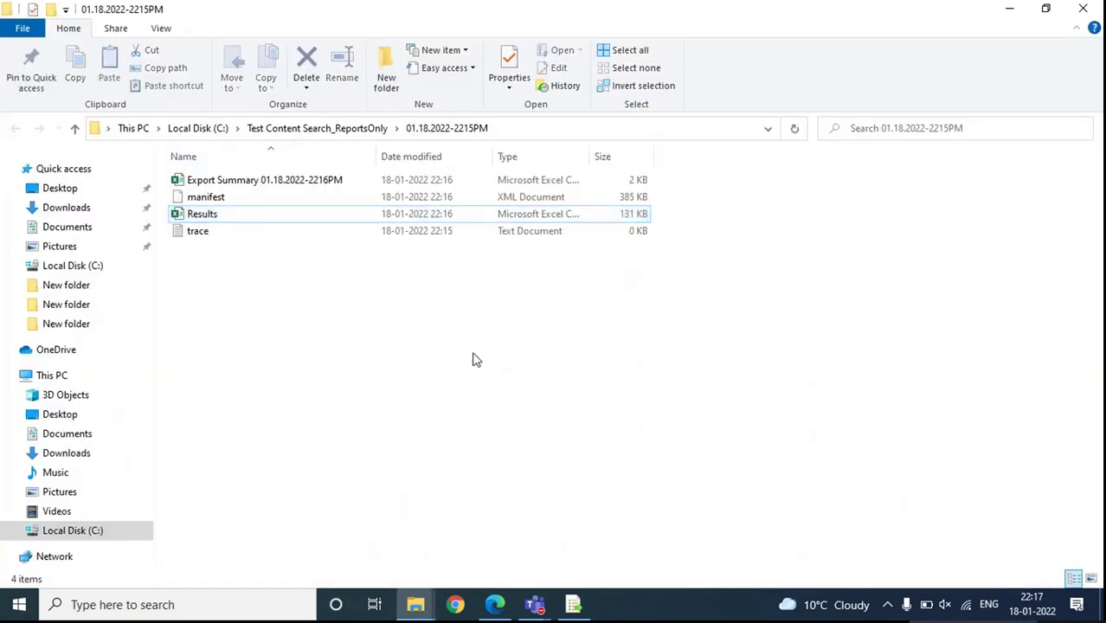
- Close the eDiscovery Export Tool, its leftover blank Edge page and the ReportsOnly export details
left_click(456, 604)
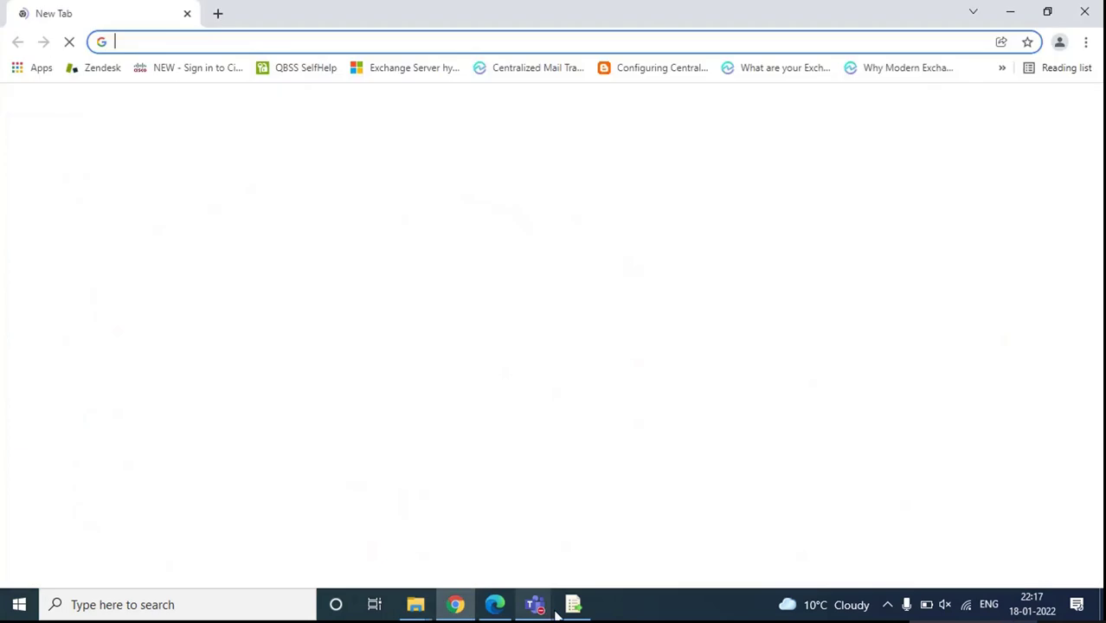
left_click(573, 604)
left_click(796, 198)
left_click(494, 604)
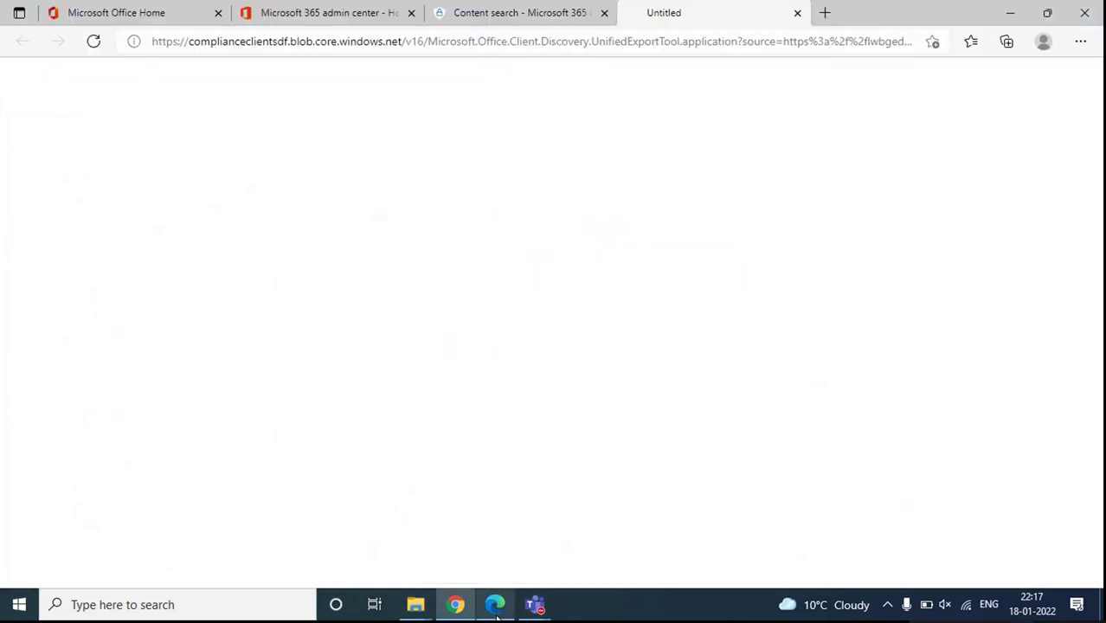
left_click(798, 14)
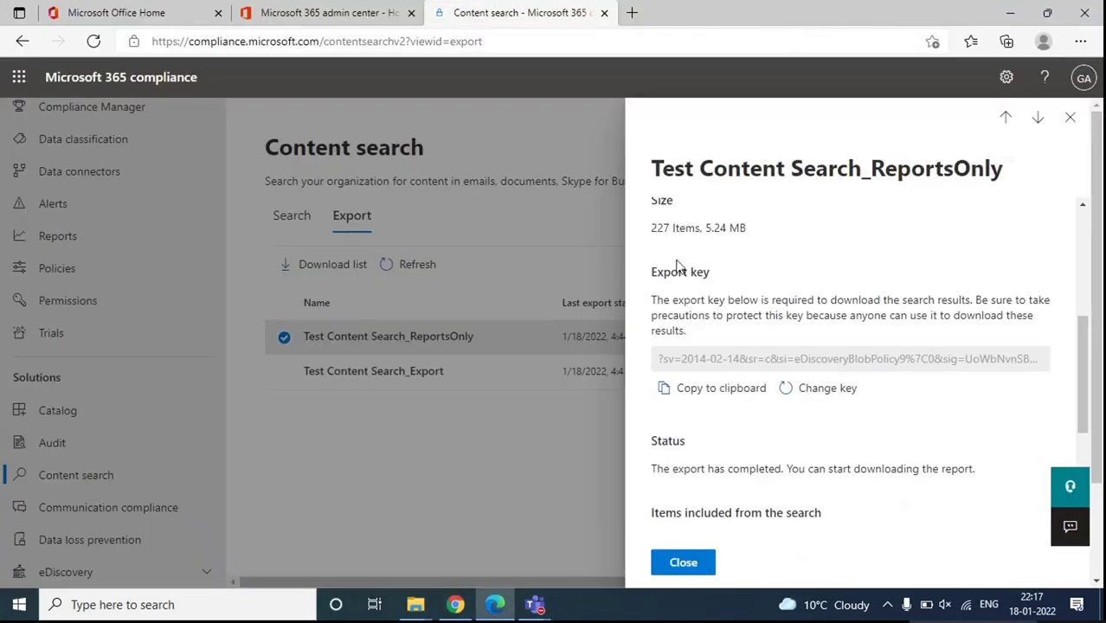
left_click(697, 567)
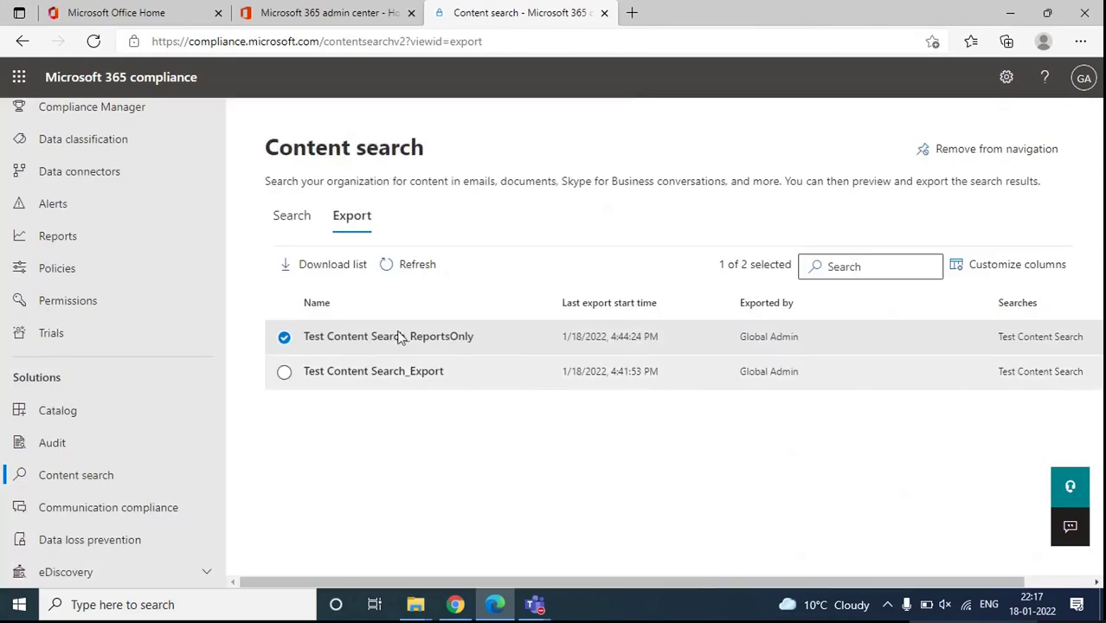
- Return to the list of content searches and open the summary of Test Content Search
left_click(291, 220)
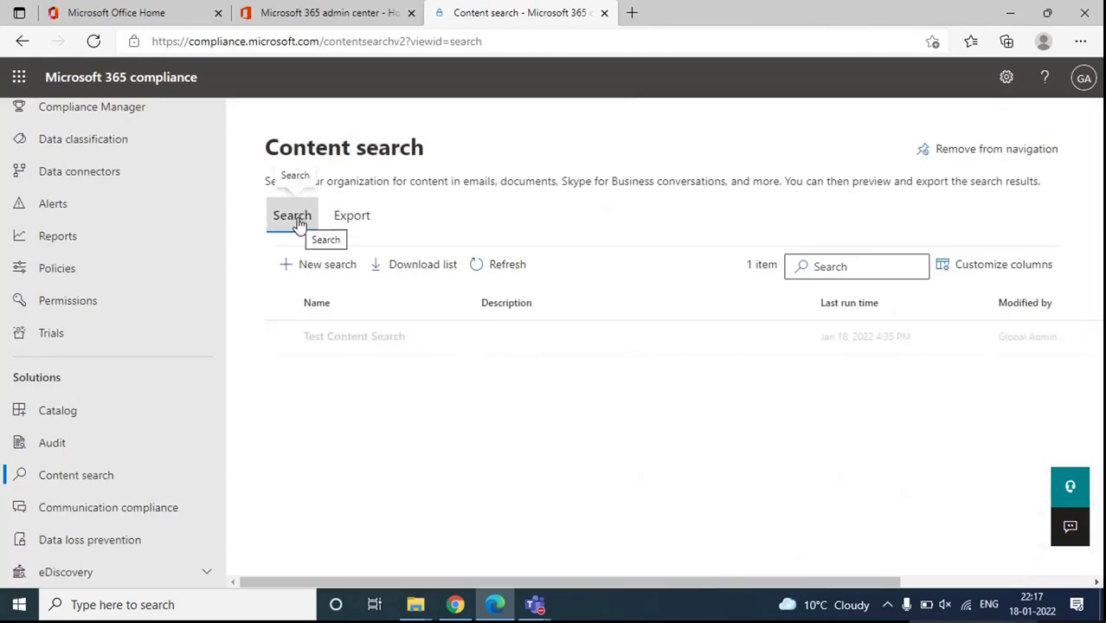
left_click(368, 335)
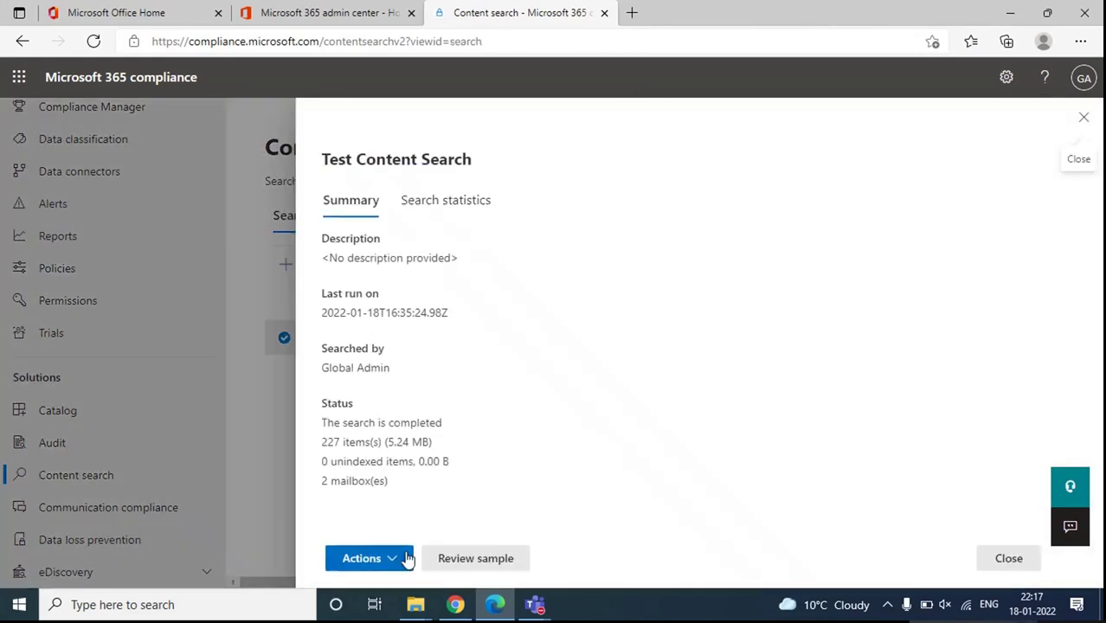
- Export the results of Test Content Search, excluding items that have unrecognized format, are encrypted, or weren't indexed, and acknowledge the created job
left_click(393, 561)
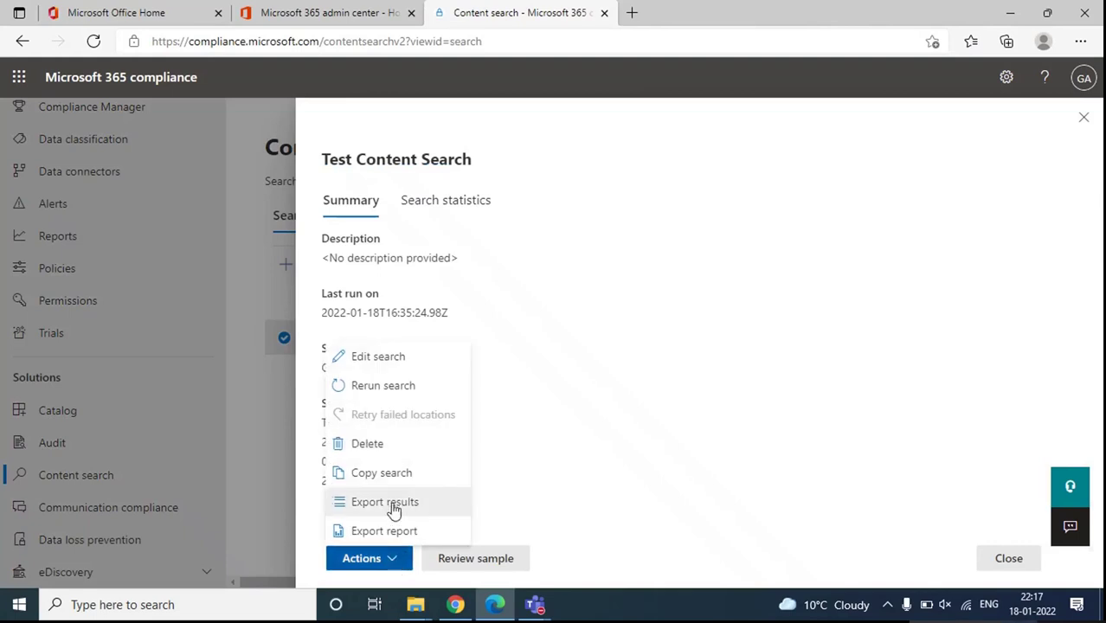
left_click(436, 511)
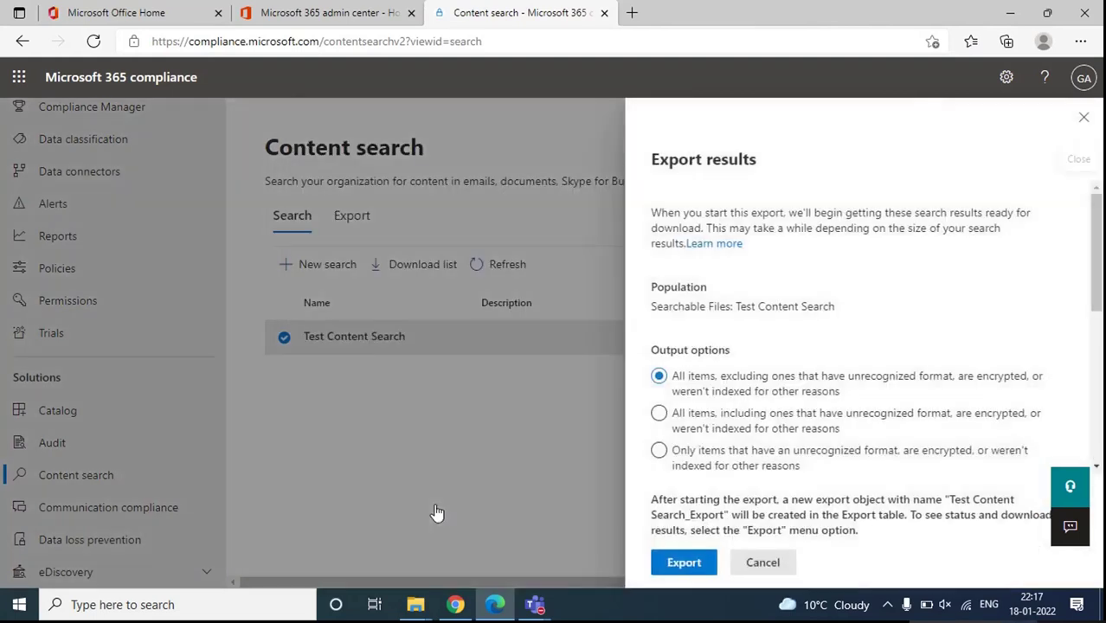
left_click(688, 561)
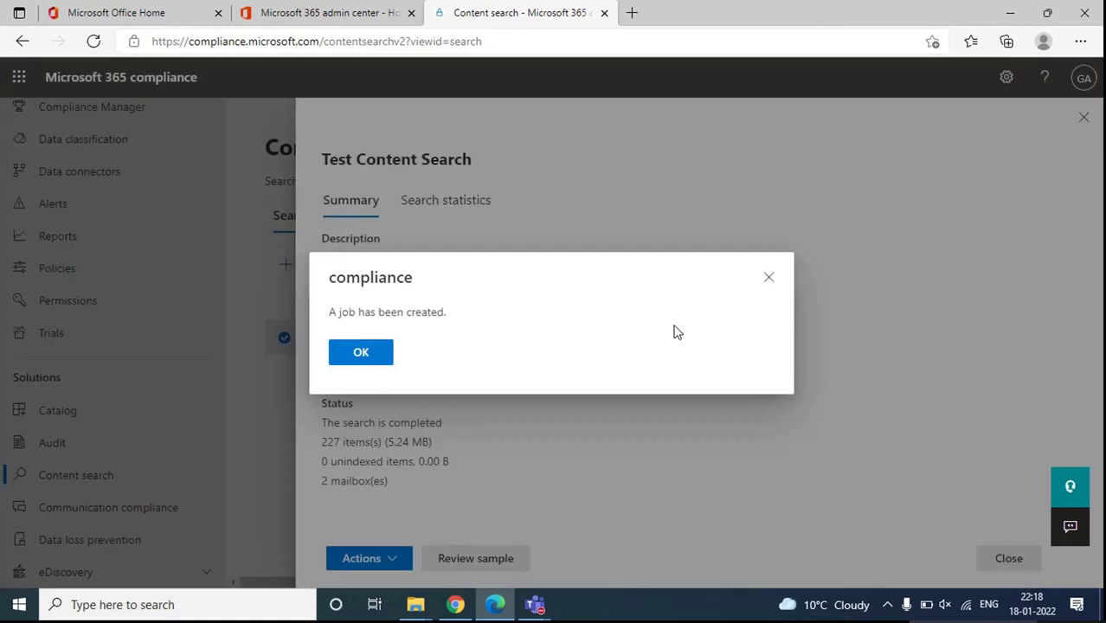
left_click(370, 351)
- Open the Test Content Search_Export details from the list of exports and start its results download by opening the Unified Export Tool
left_click(362, 222)
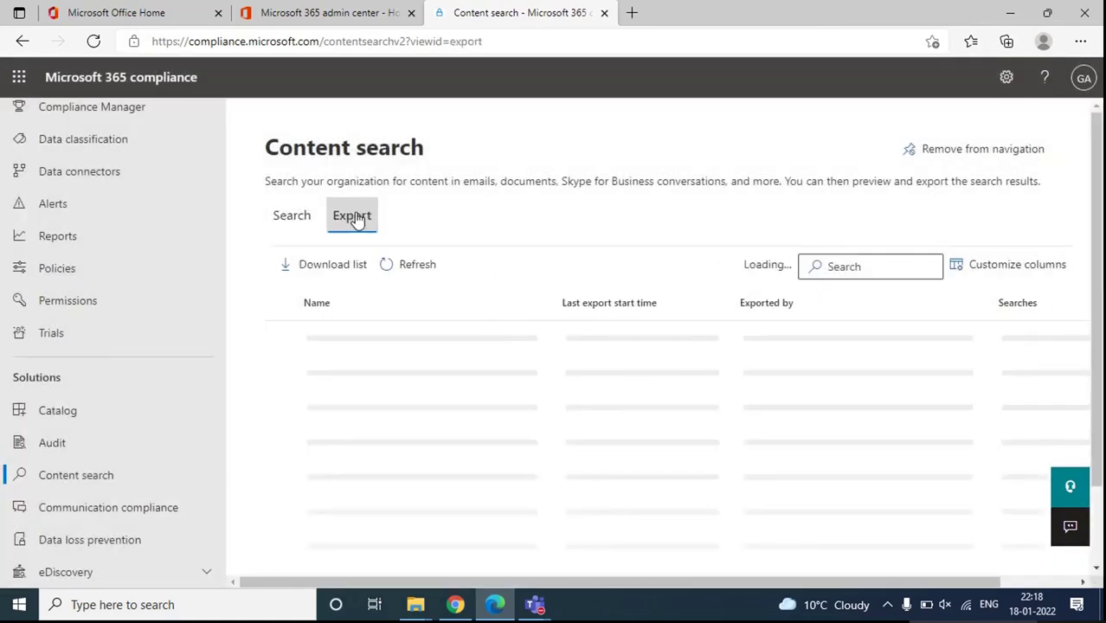
left_click(379, 373)
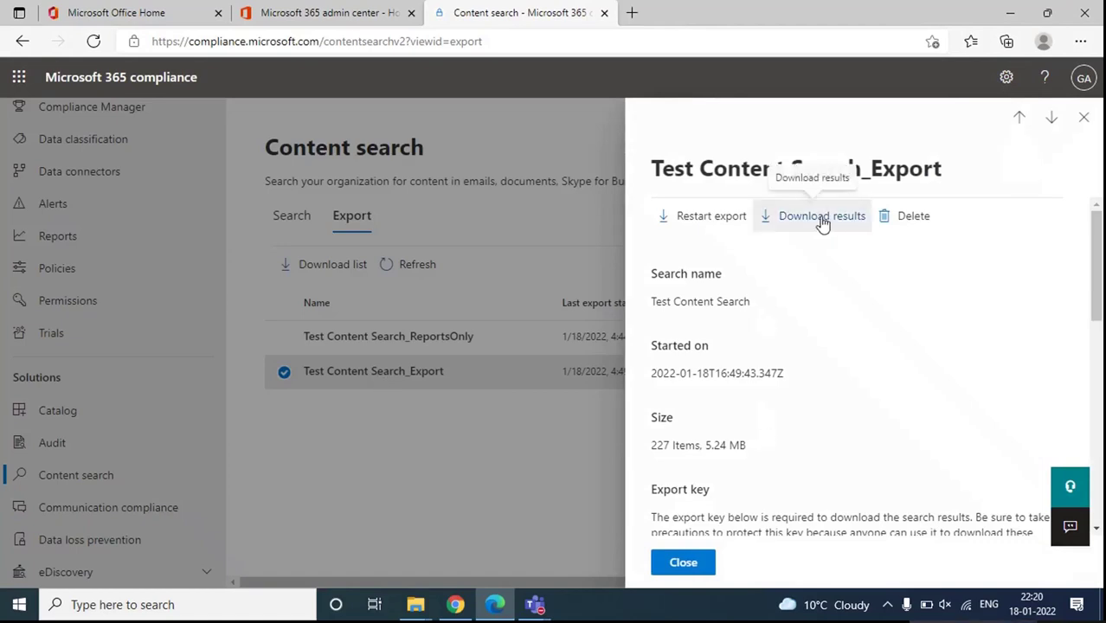
left_click(822, 224)
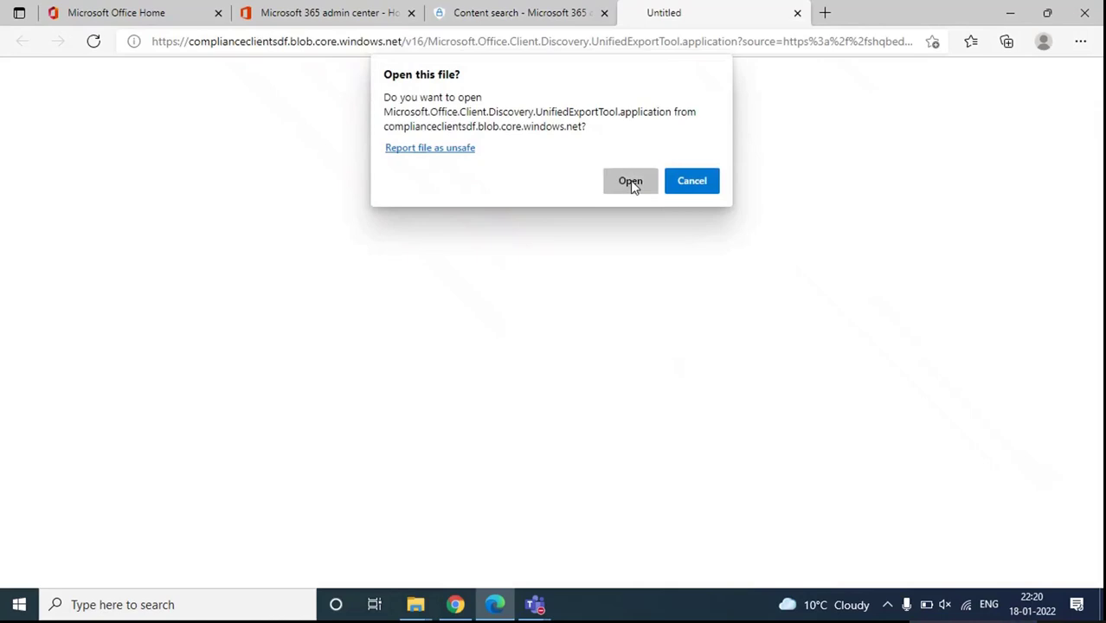
left_click(619, 178)
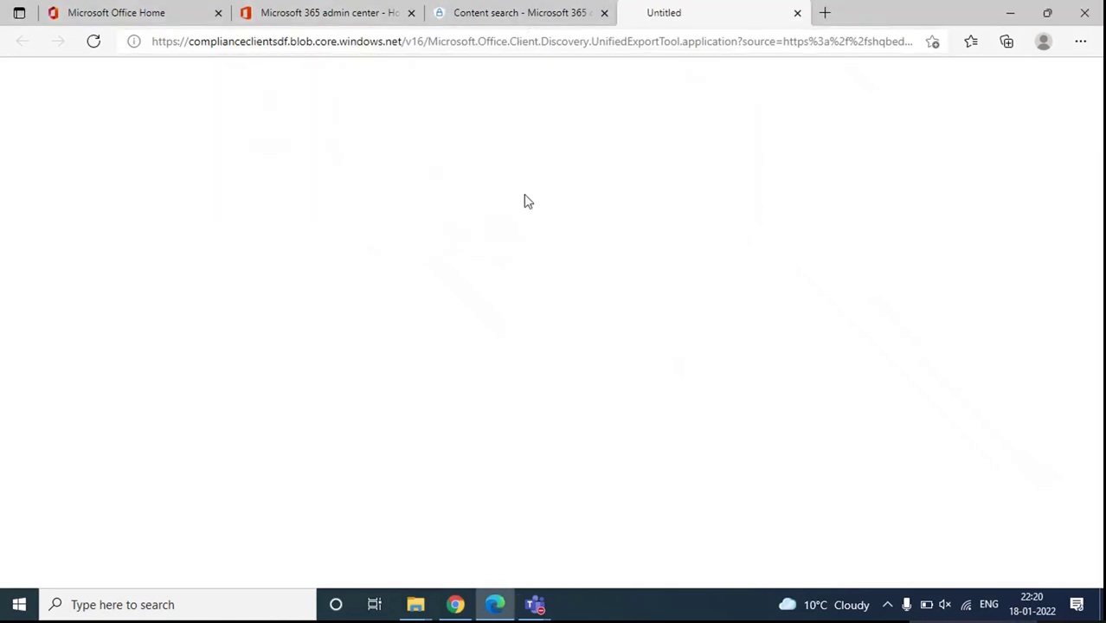
- Copy the export key from the Test Content Search_Export details and paste it into the eDiscovery Export Tool
left_click(531, 12)
scroll(790, 421, "down", 4)
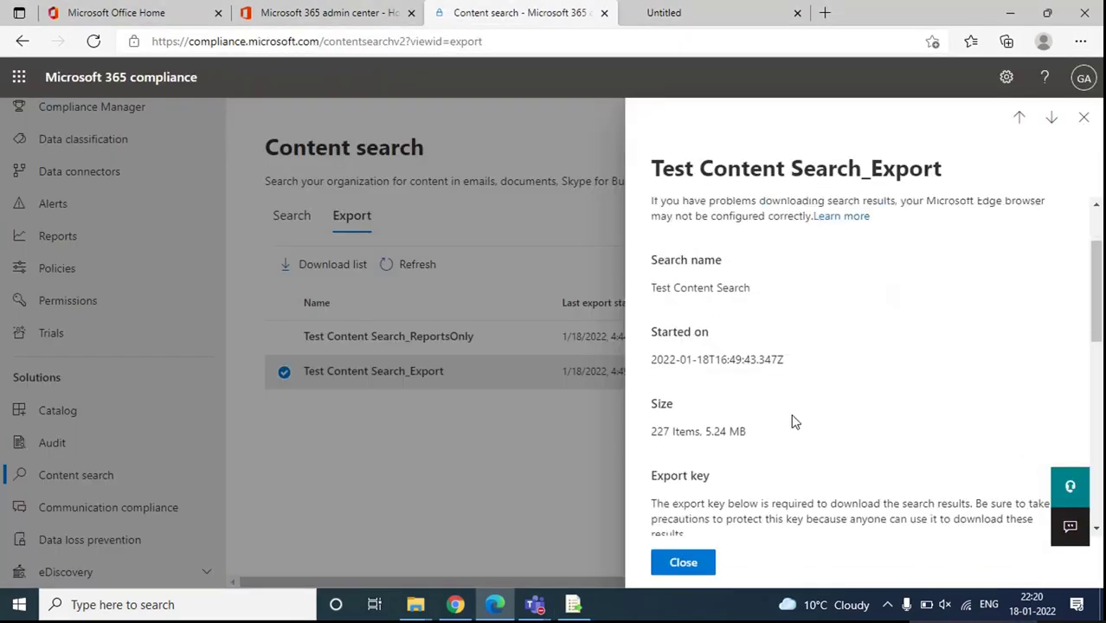
left_click(730, 392)
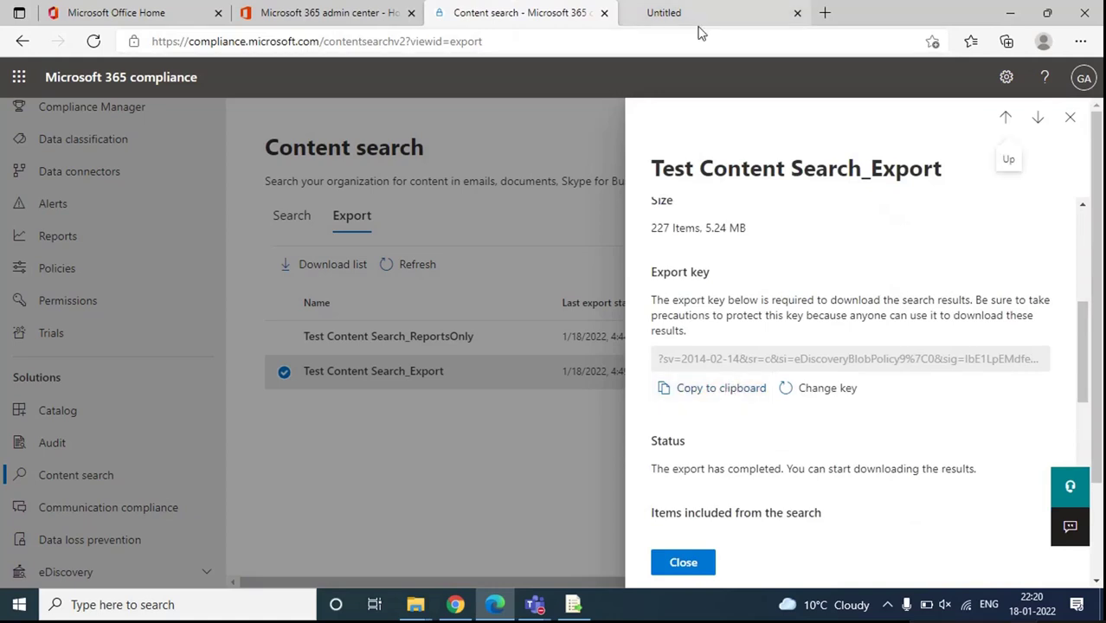
left_click(573, 604)
left_click(531, 276)
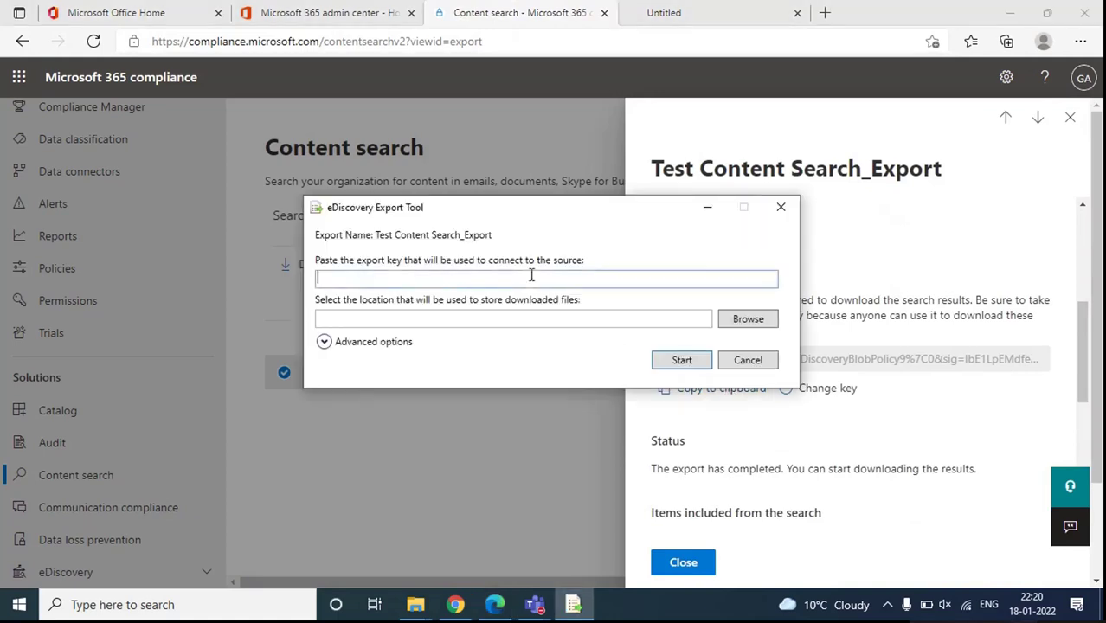
key("ctrl+v")
- Set Local Disk (C:) as the location for downloaded files and start downloading the export
left_click(746, 319)
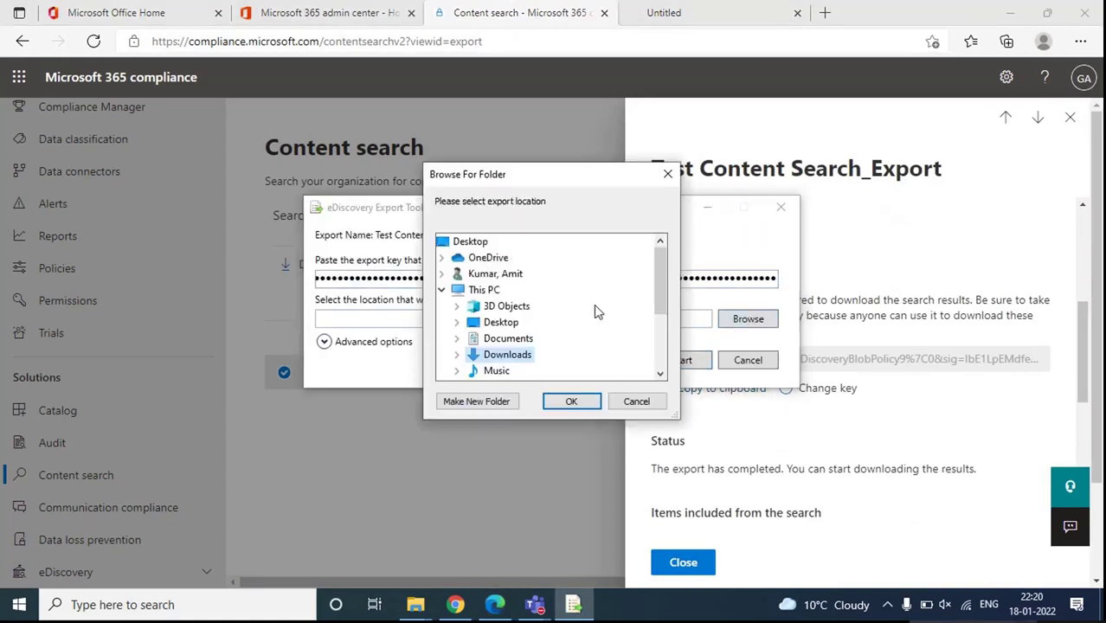
scroll(523, 324, "down", 3)
left_click(523, 308)
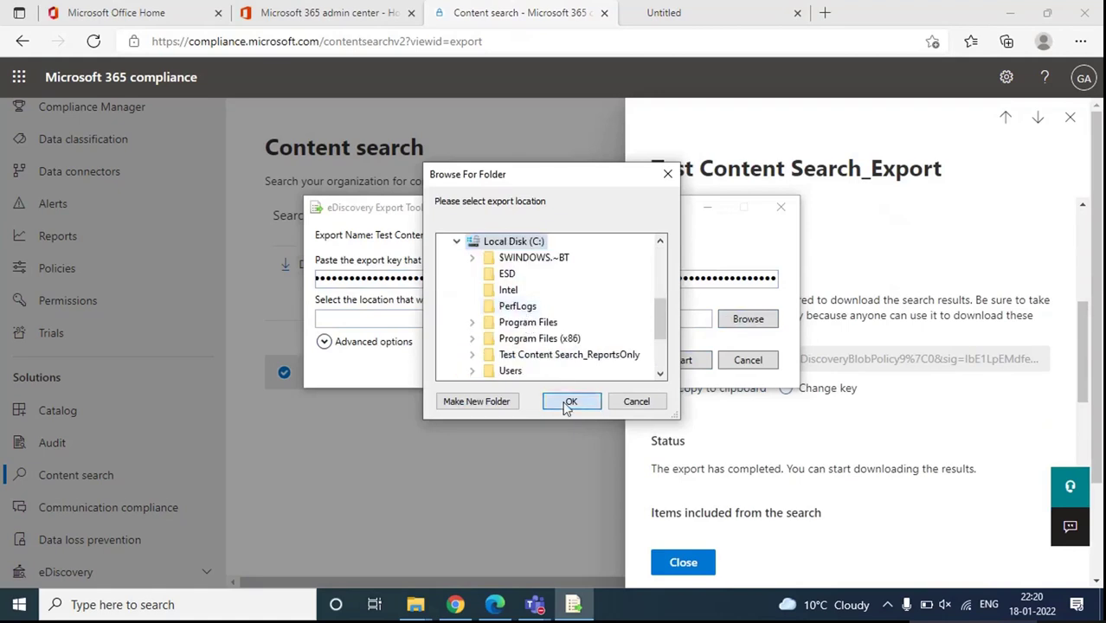
left_click(567, 403)
left_click(665, 366)
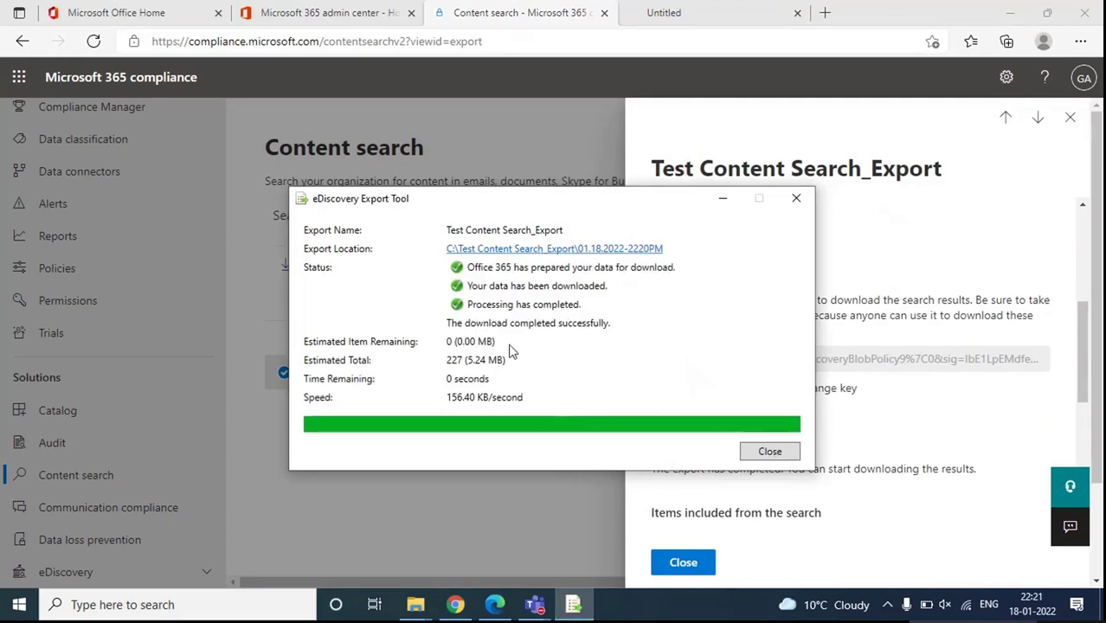
- Open the download's export location in File Explorer, enter the Exchange folder, and widen the Name column to show full file names
left_click(546, 250)
double_click(211, 183)
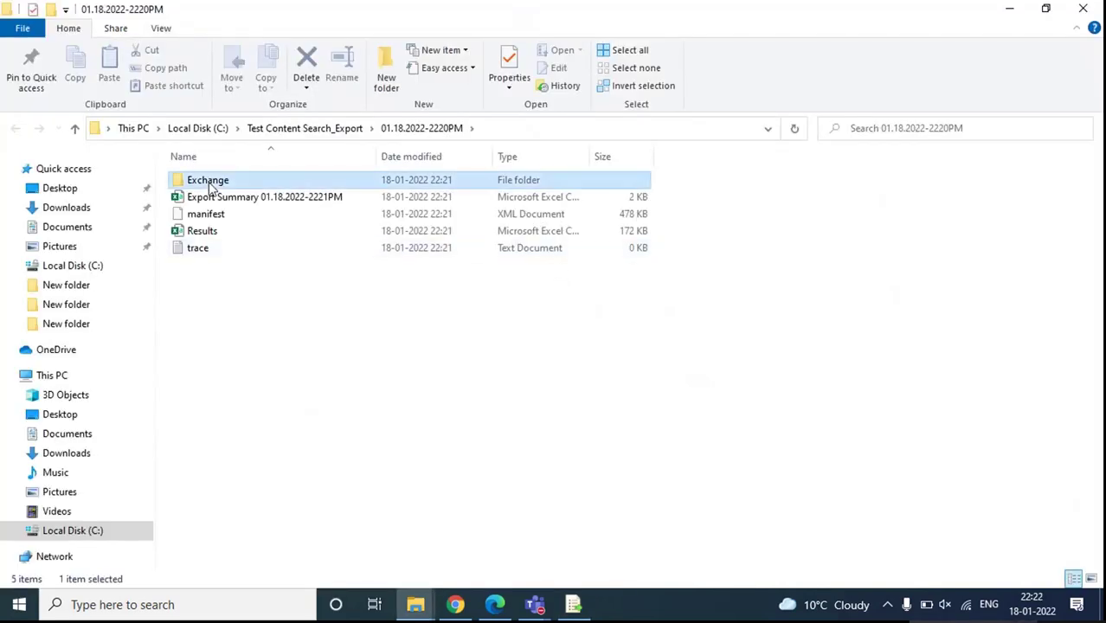
left_click_drag(376, 155, 479, 171)
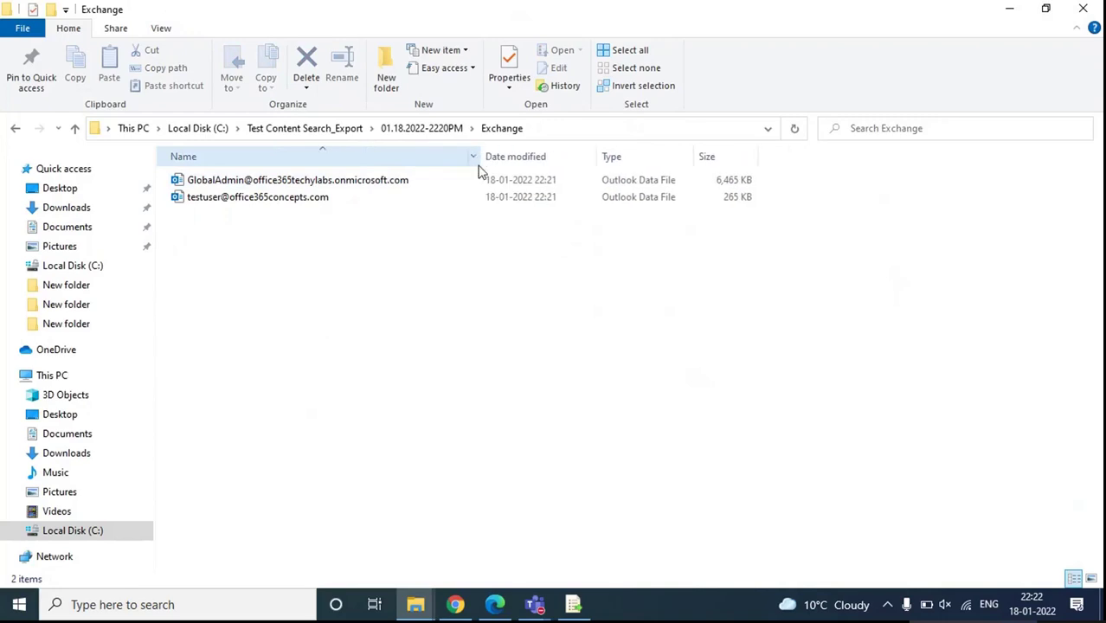
- Examine the Outlook data files exported for the two searched mailboxes in the Exchange folder
left_click(266, 198)
left_click(295, 182)
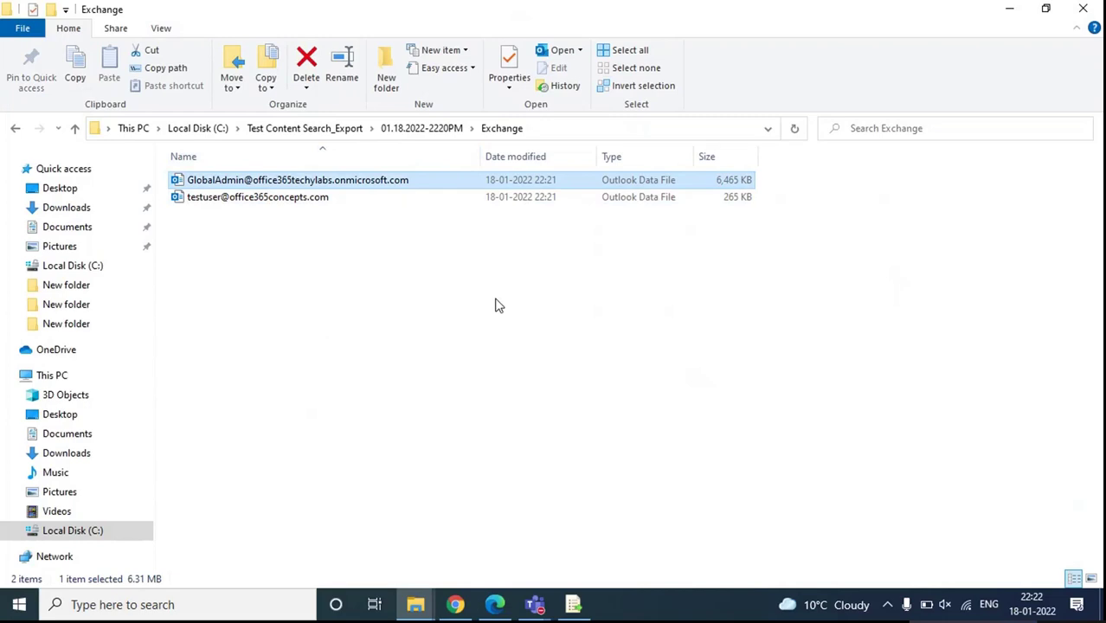
left_click(265, 199)
left_click(281, 181)
left_click(259, 197)
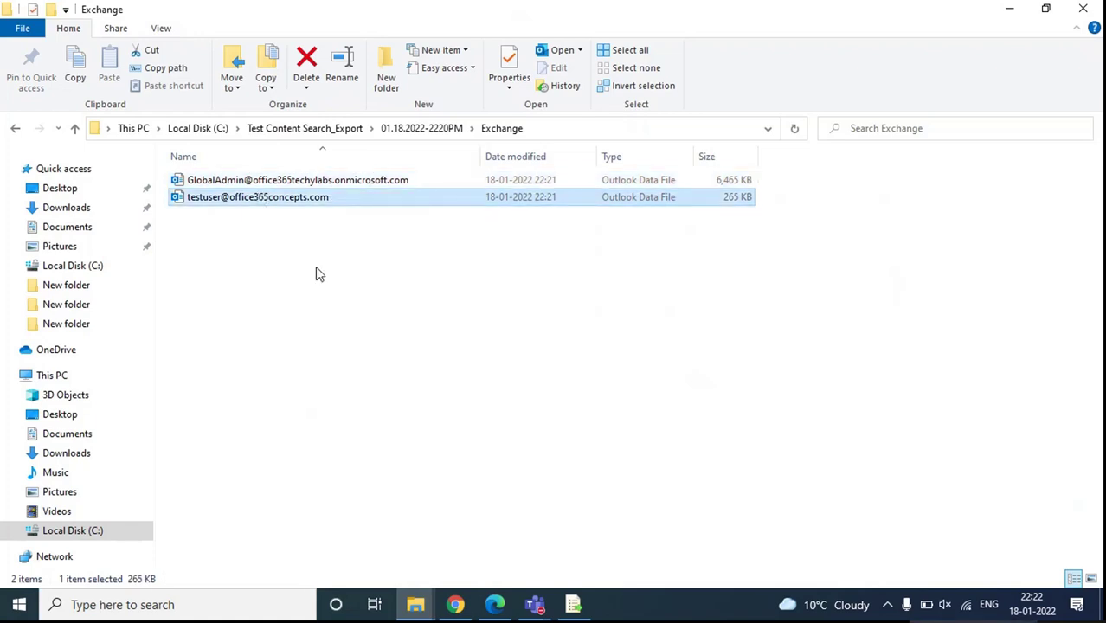
left_click(303, 181)
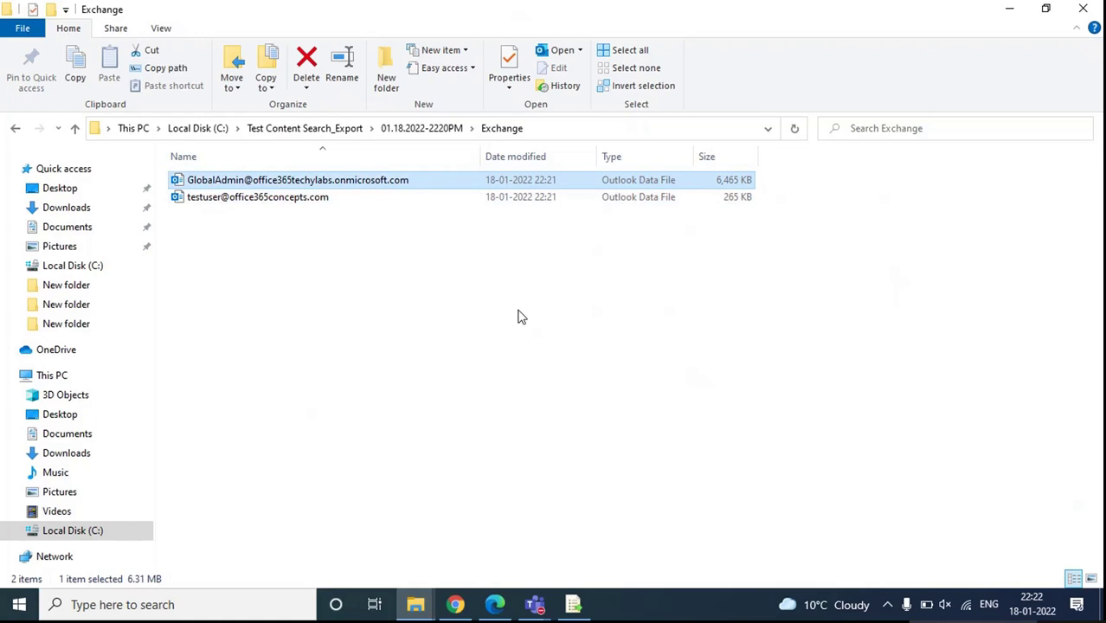
left_click(279, 198)
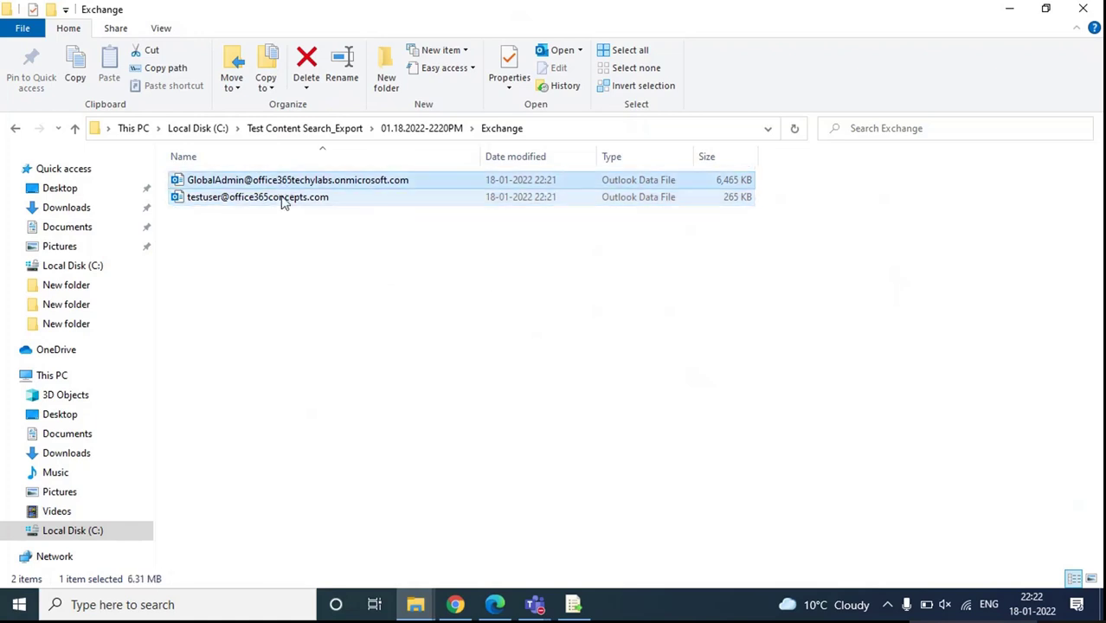
left_click(285, 181)
left_click(288, 198)
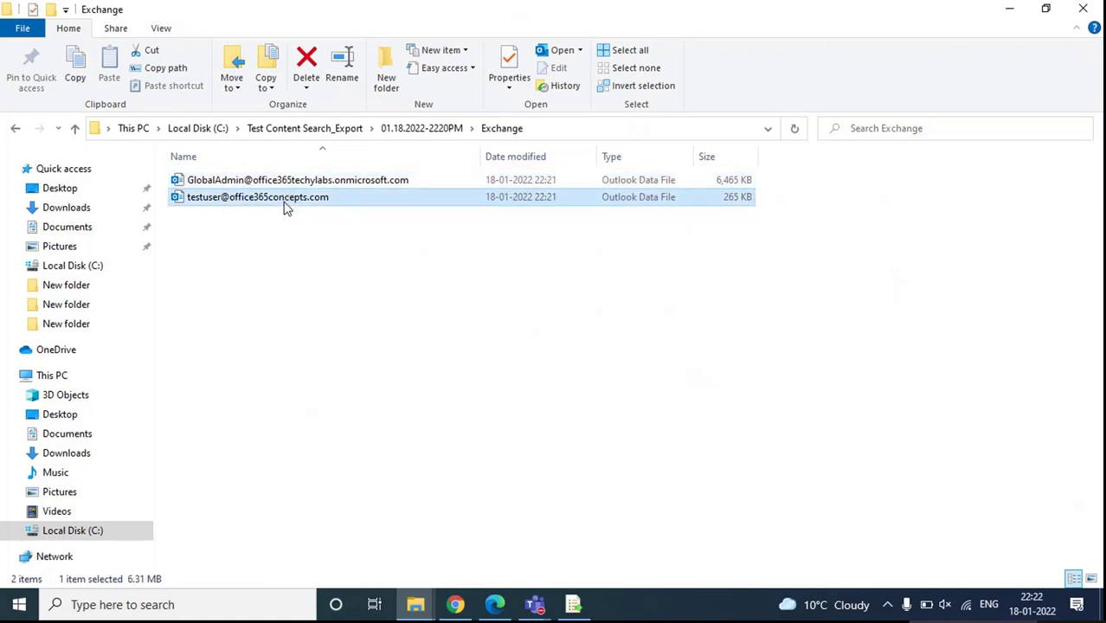